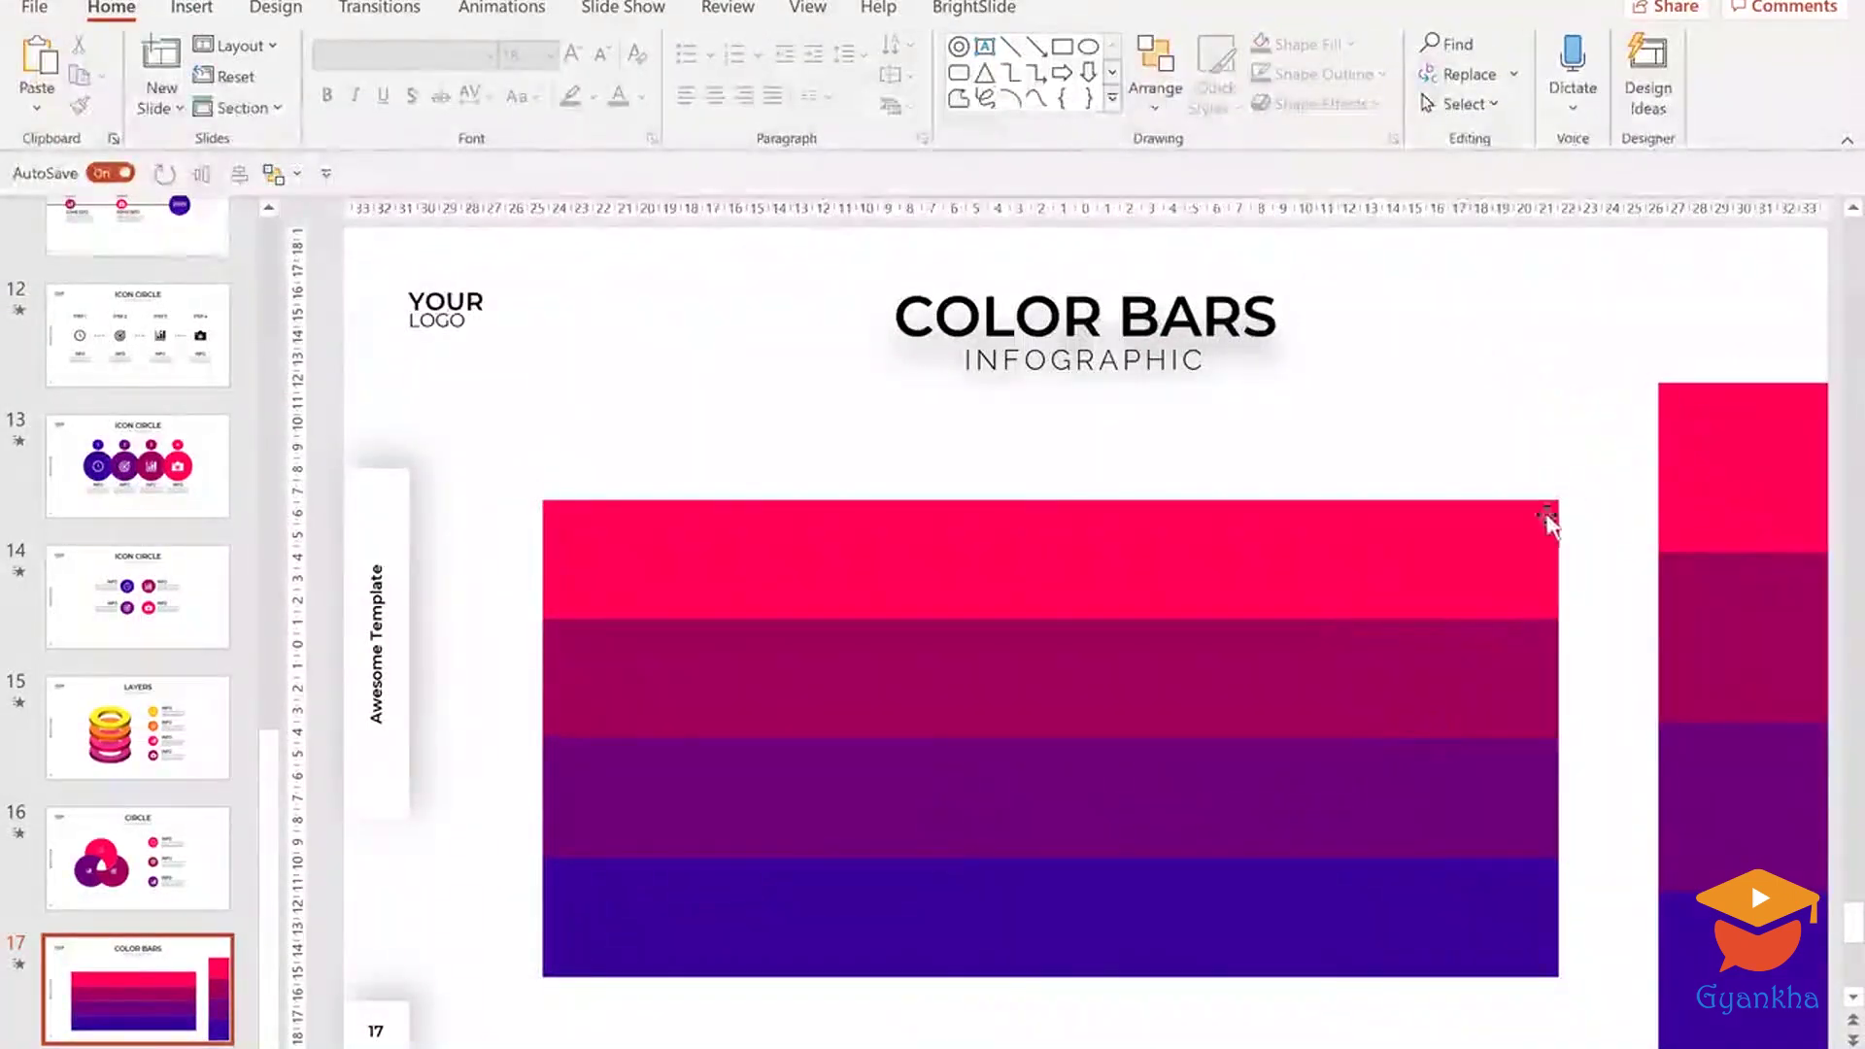
Examine the finished color bars infographic on the other desktop and return to the working slide.
{"action": "key", "text": "ctrl+v"}
{"action": "key", "text": "ctrl+super+Left"}
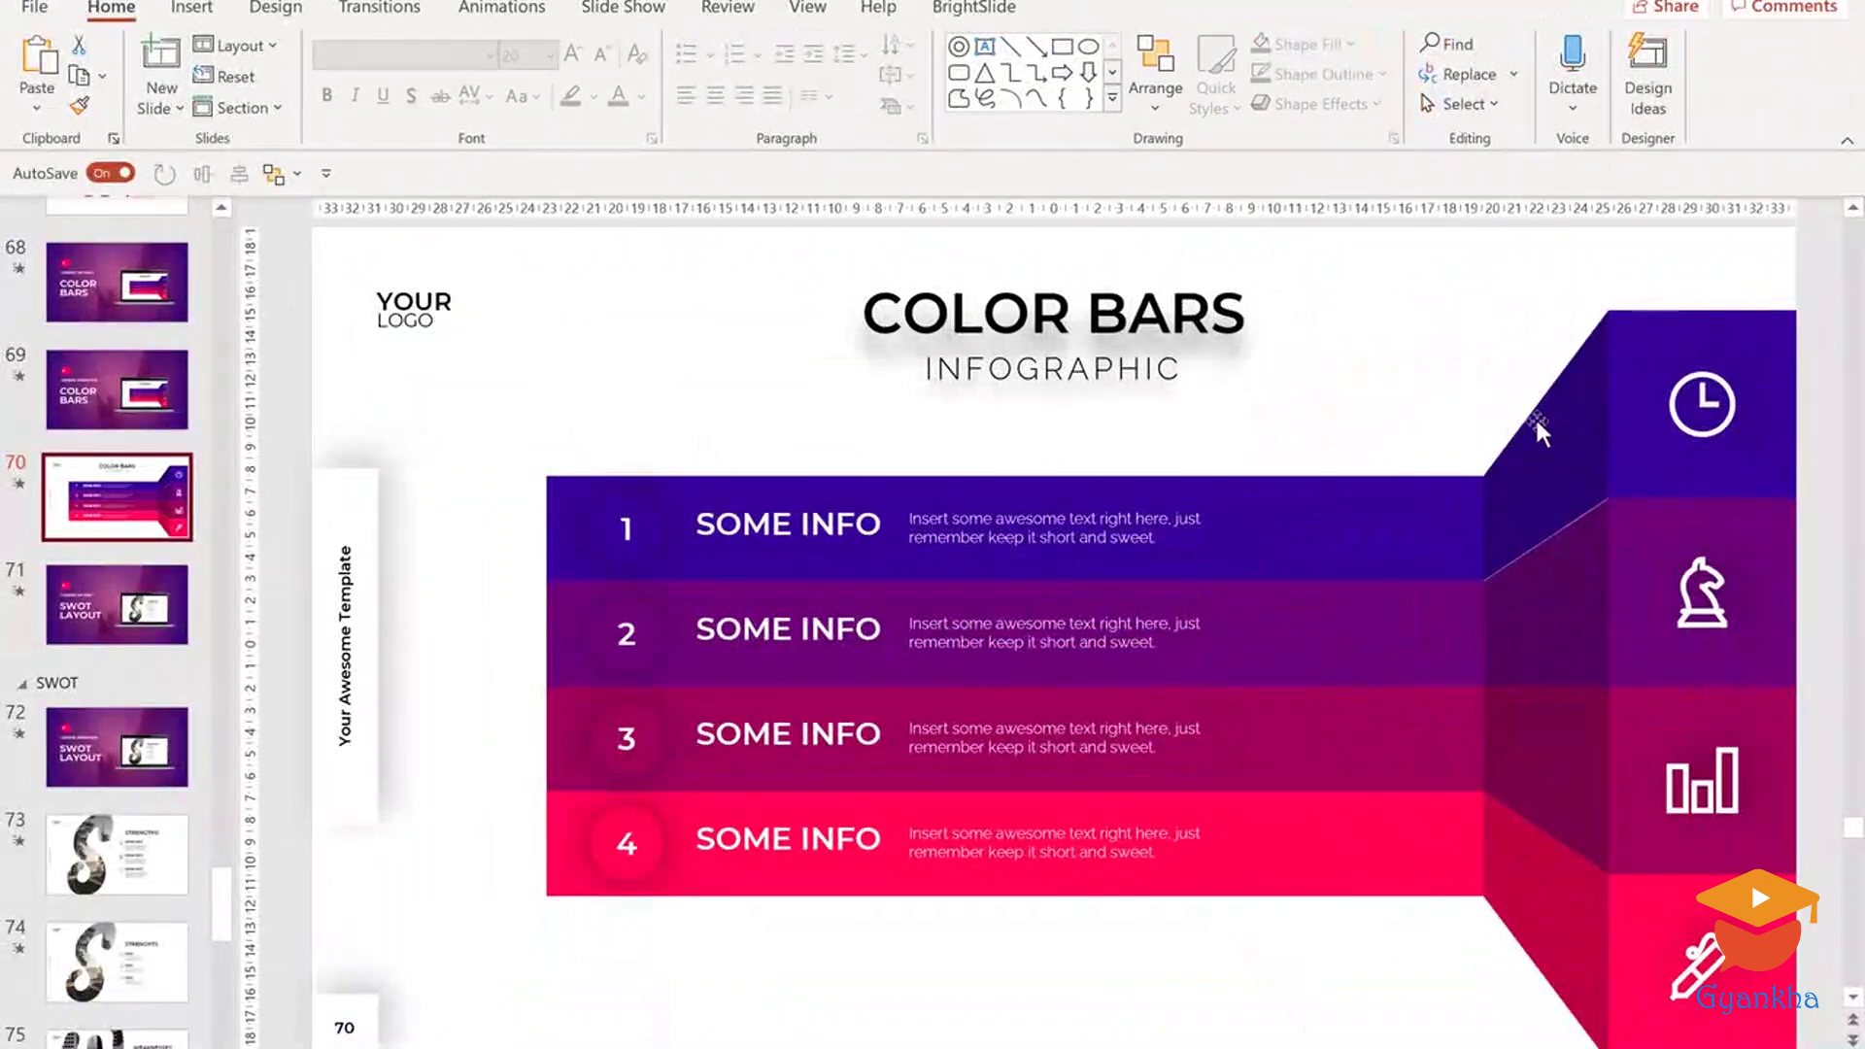
{"action": "key", "text": "ctrl+v"}
{"action": "key", "text": "ctrl+super+Right"}
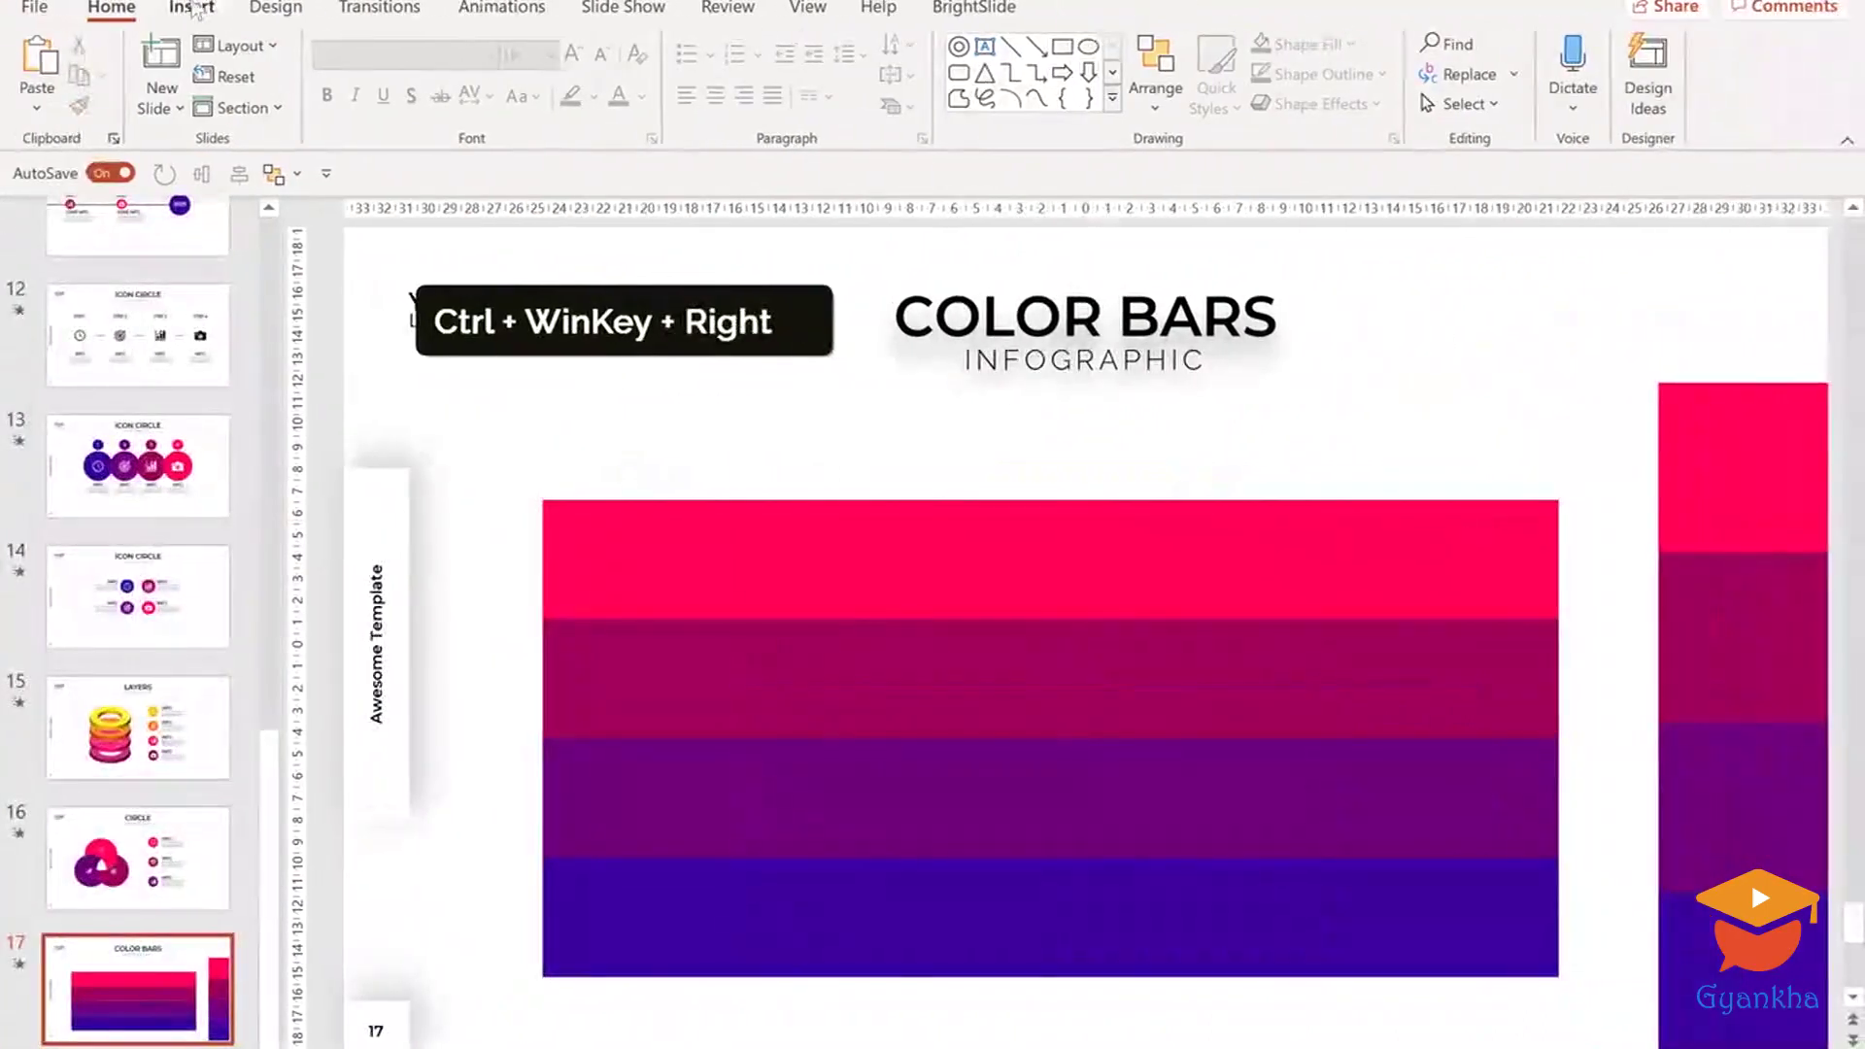
Try bridging the first horizontal bar and the first square with a four-sided freeform shape, move it aside and delete it.
{"action": "left_click", "coordinate": [192, 7]}
{"action": "left_click", "coordinate": [414, 104]}
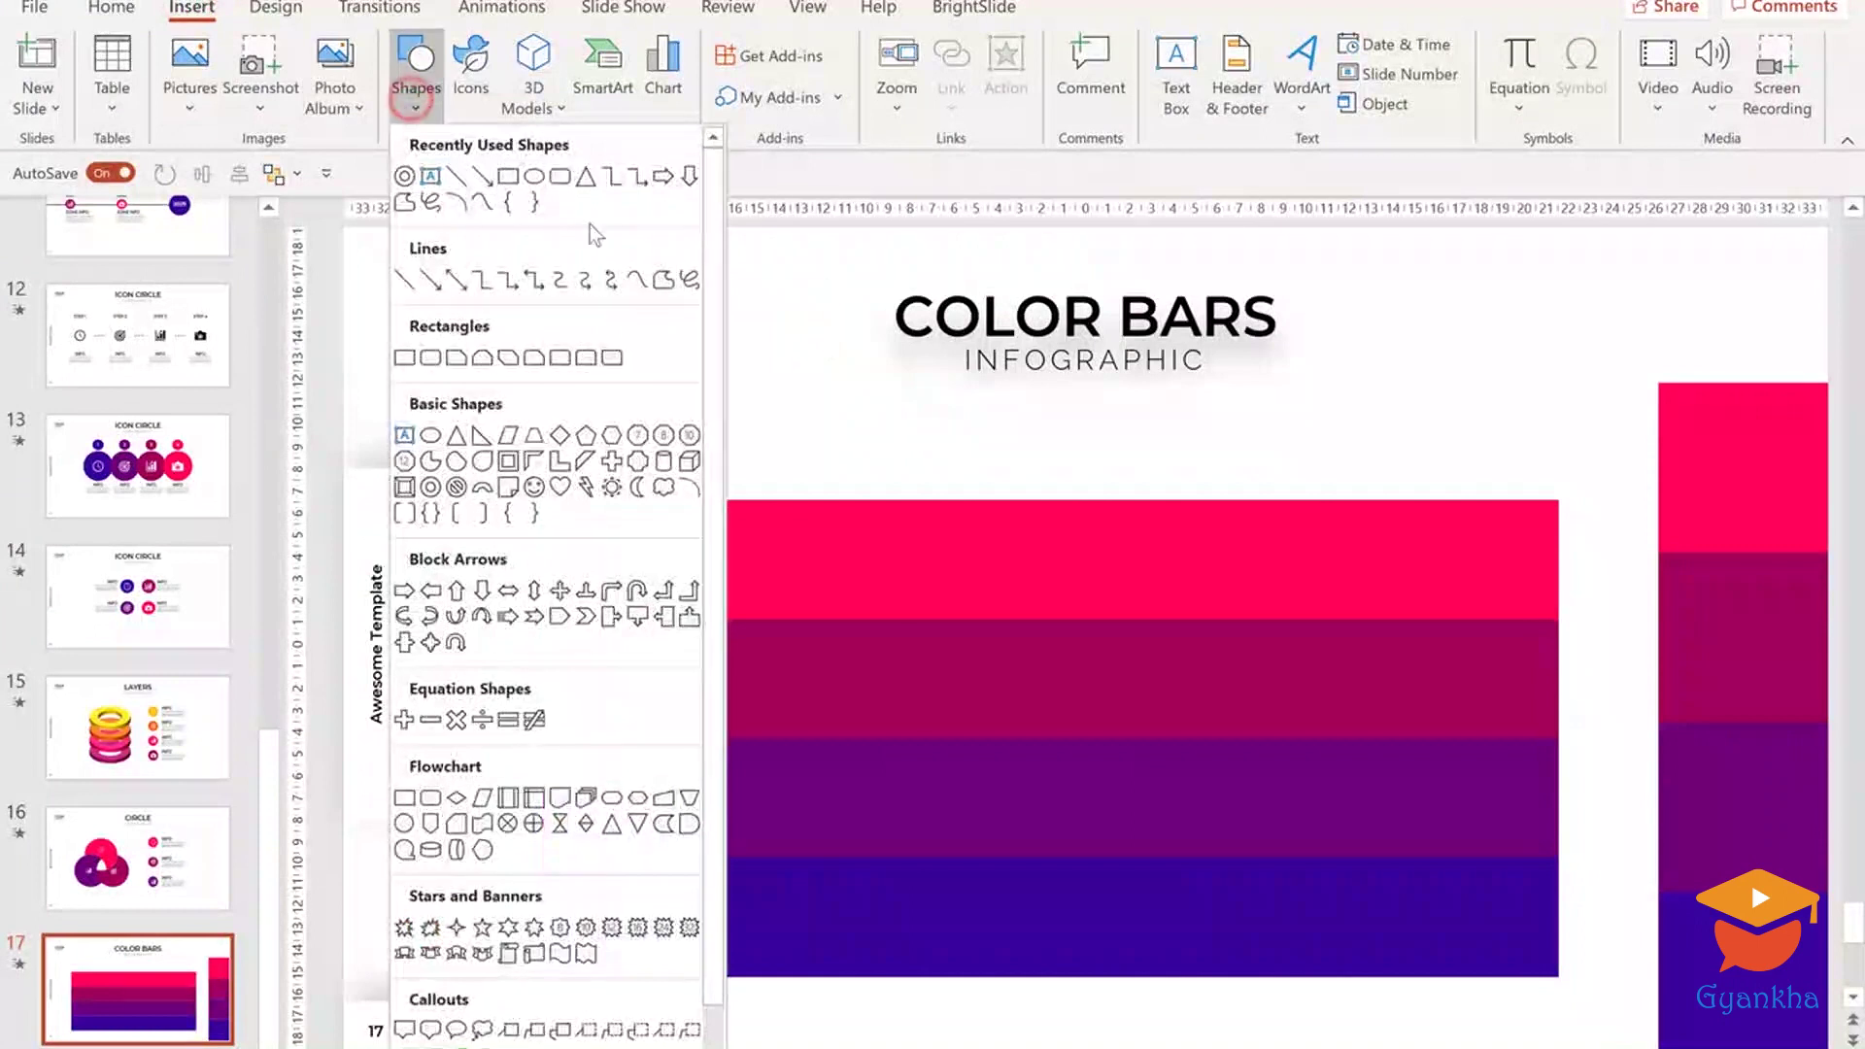
{"action": "left_click", "coordinate": [664, 281]}
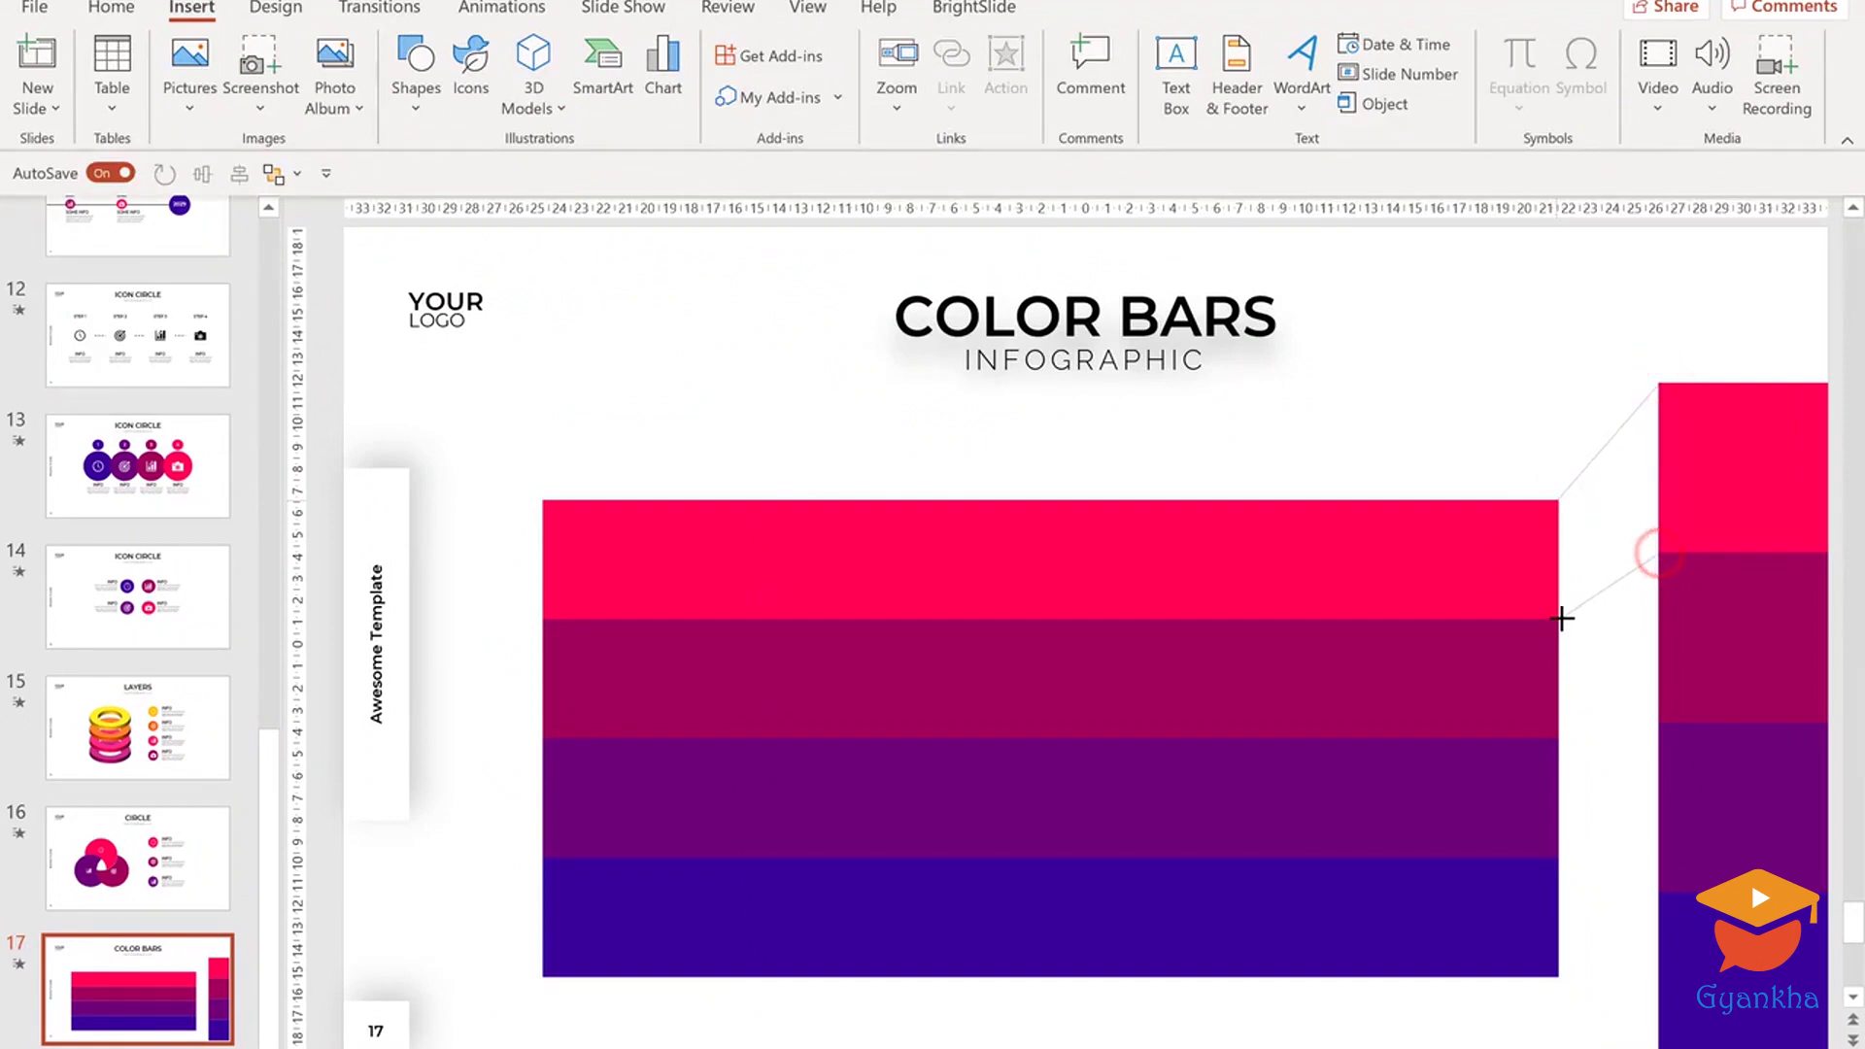
{"action": "left_click", "coordinate": [1557, 508]}
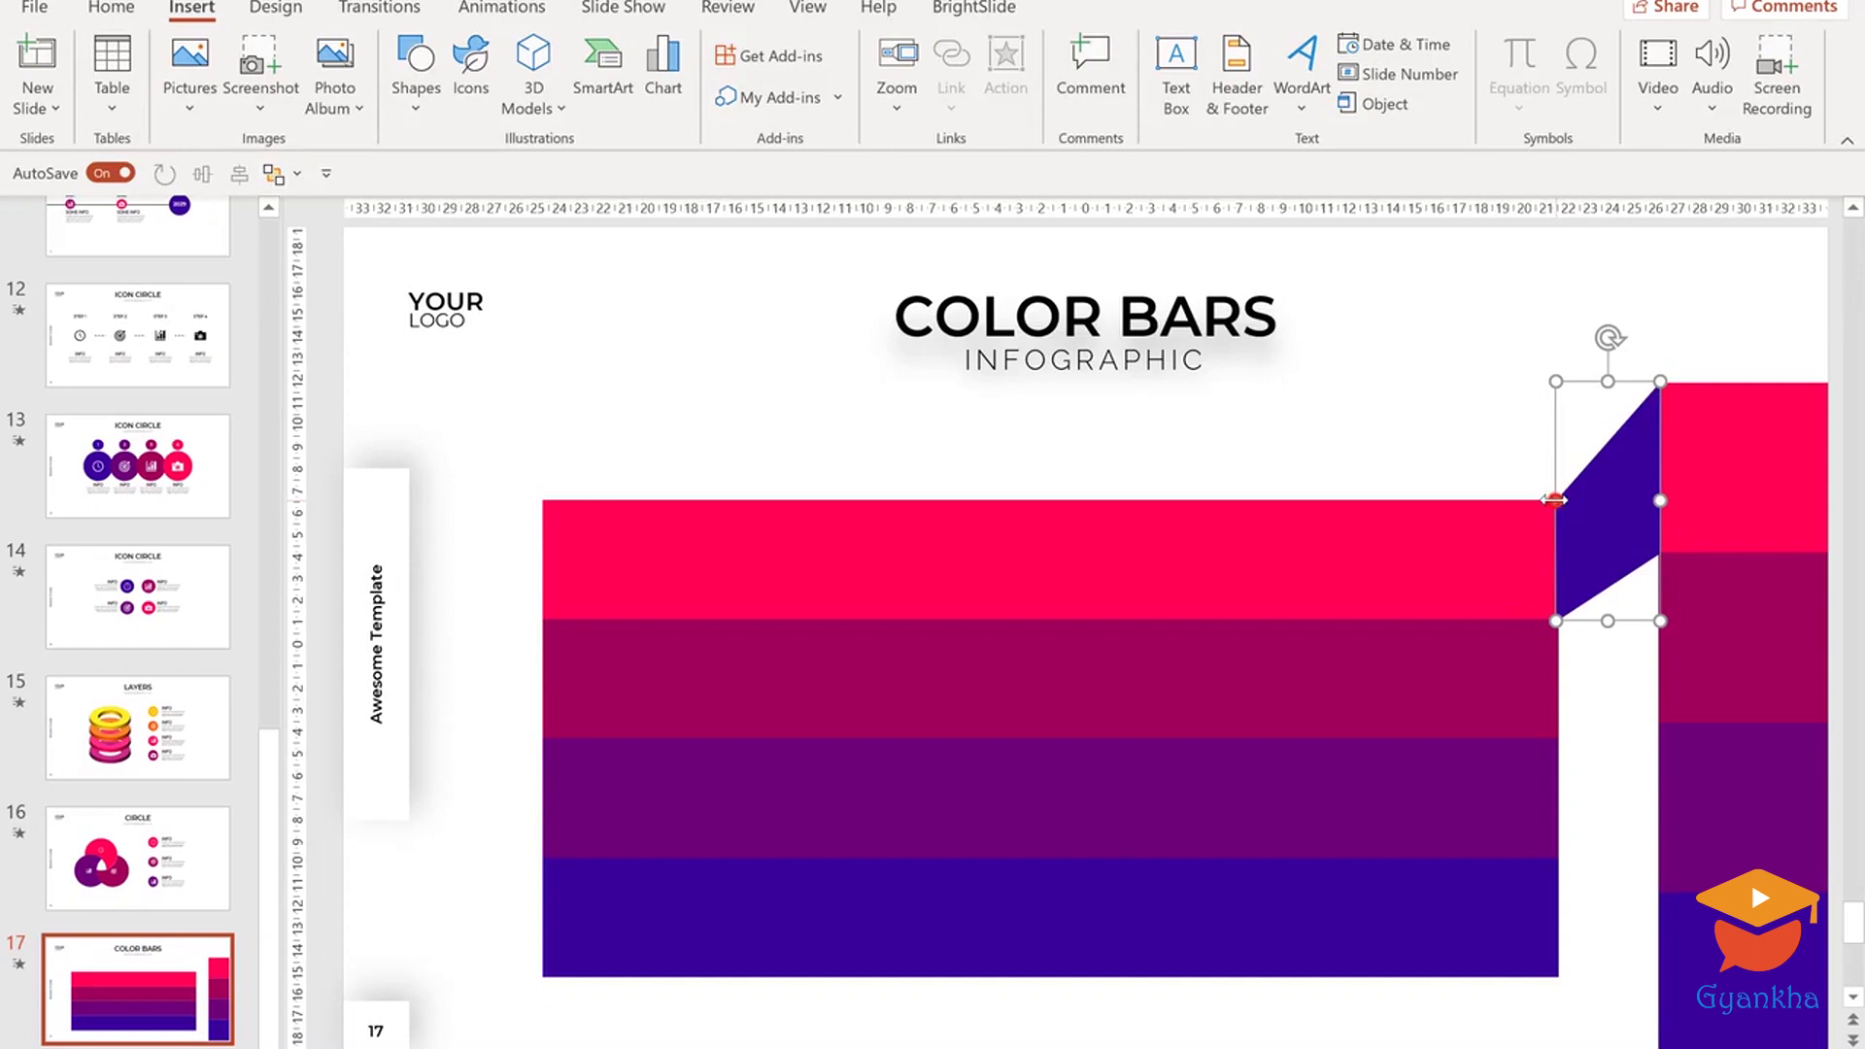
{"action": "left_click_drag", "start_coordinate": [1636, 505], "coordinate": [1575, 443]}
{"action": "left_click", "coordinate": [1380, 453]}
{"action": "left_click", "coordinate": [1598, 404]}
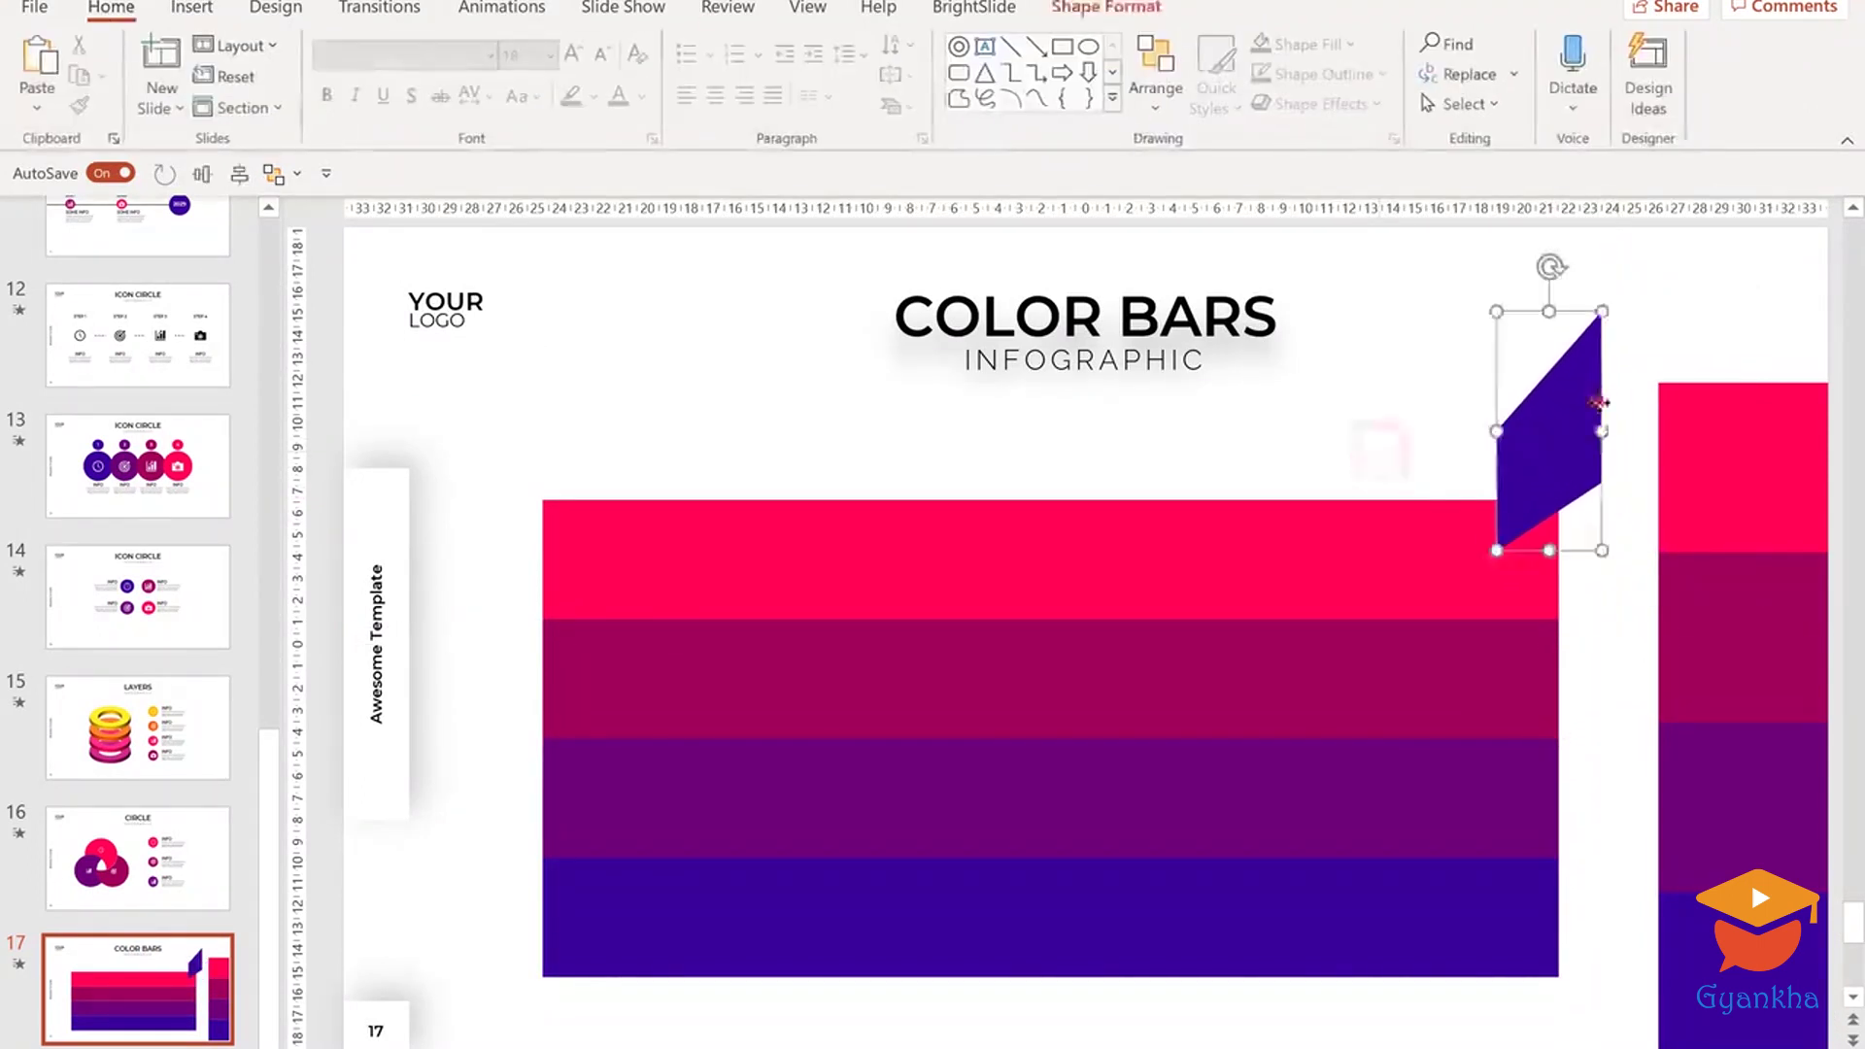
{"action": "key", "text": "BackSpace"}
{"action": "left_click", "coordinate": [1723, 468]}
{"action": "left_click", "coordinate": [1813, 335]}
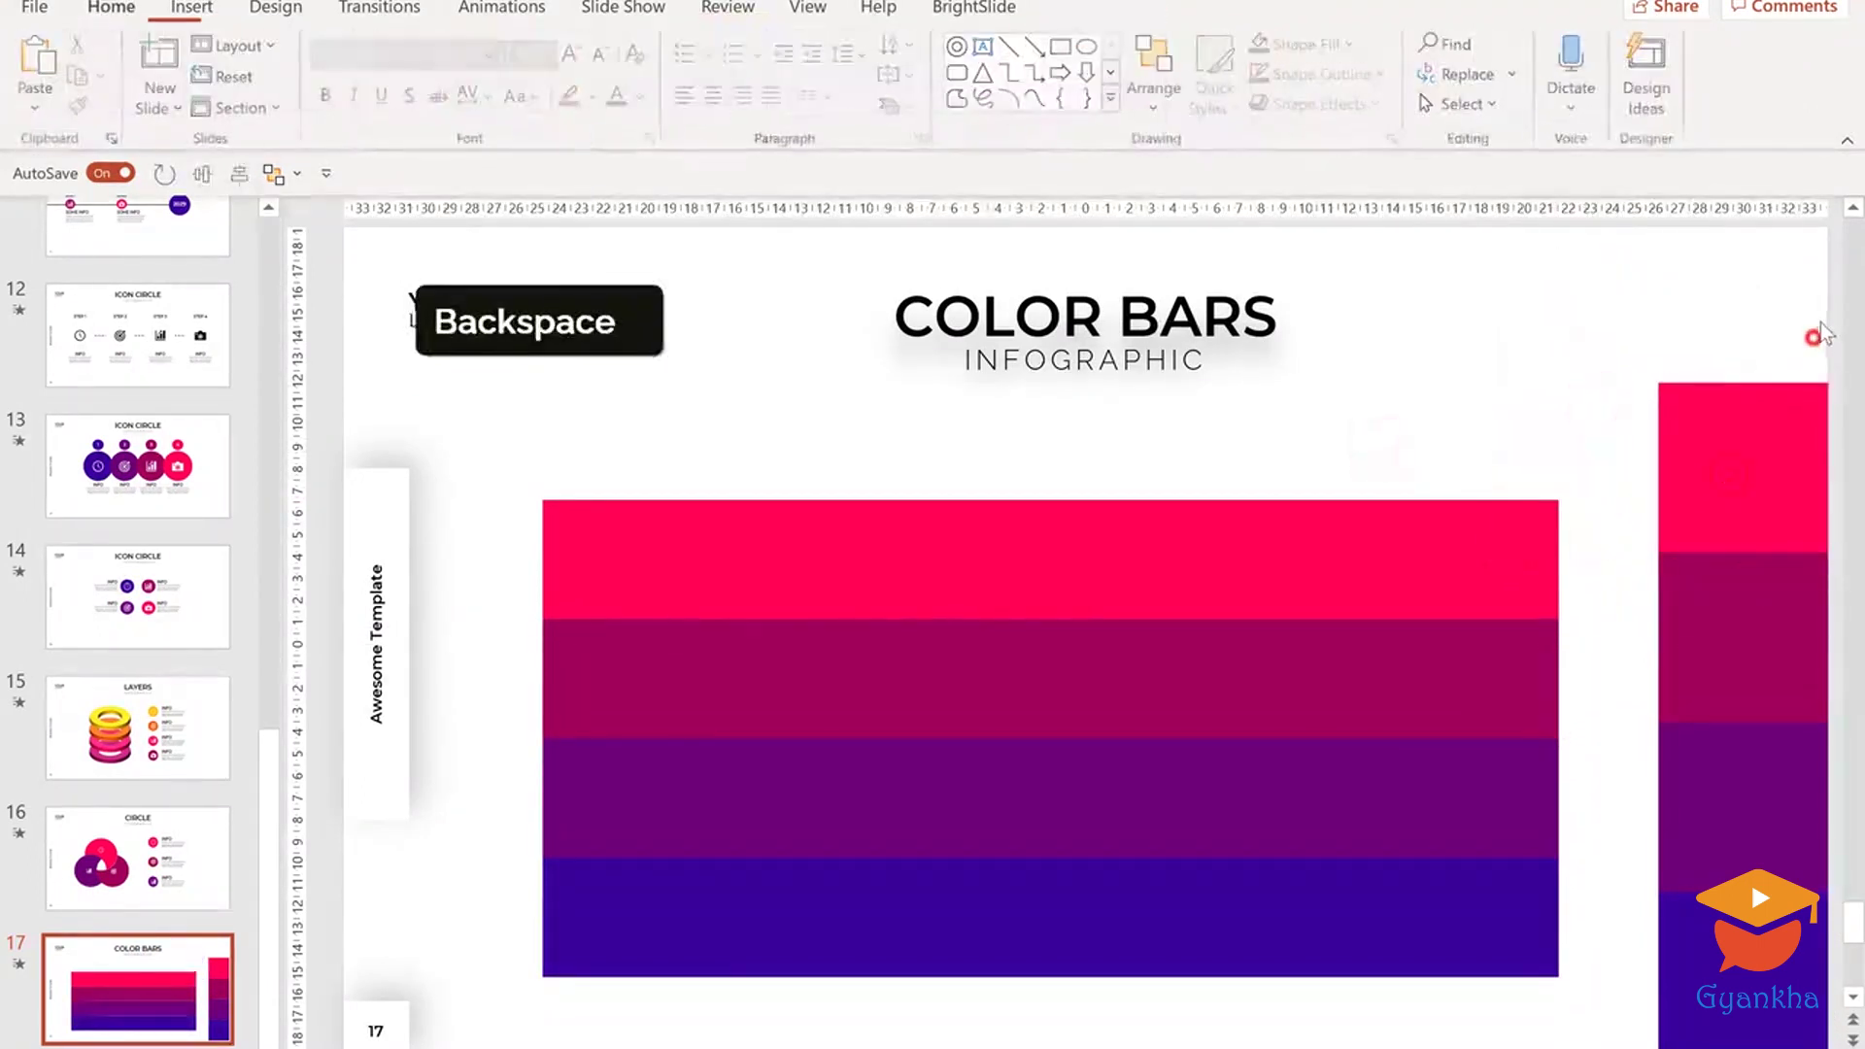
Delete the four horizontal bars and the column of colored squares from slide 17.
{"action": "left_click", "coordinate": [1484, 541]}
{"action": "left_click", "coordinate": [1484, 645], "text": "shift"}
{"action": "left_click", "coordinate": [1486, 774], "text": "shift"}
{"action": "left_click", "coordinate": [1496, 892], "text": "shift"}
{"action": "key", "text": "BackSpace"}
{"action": "left_click", "coordinate": [1744, 431]}
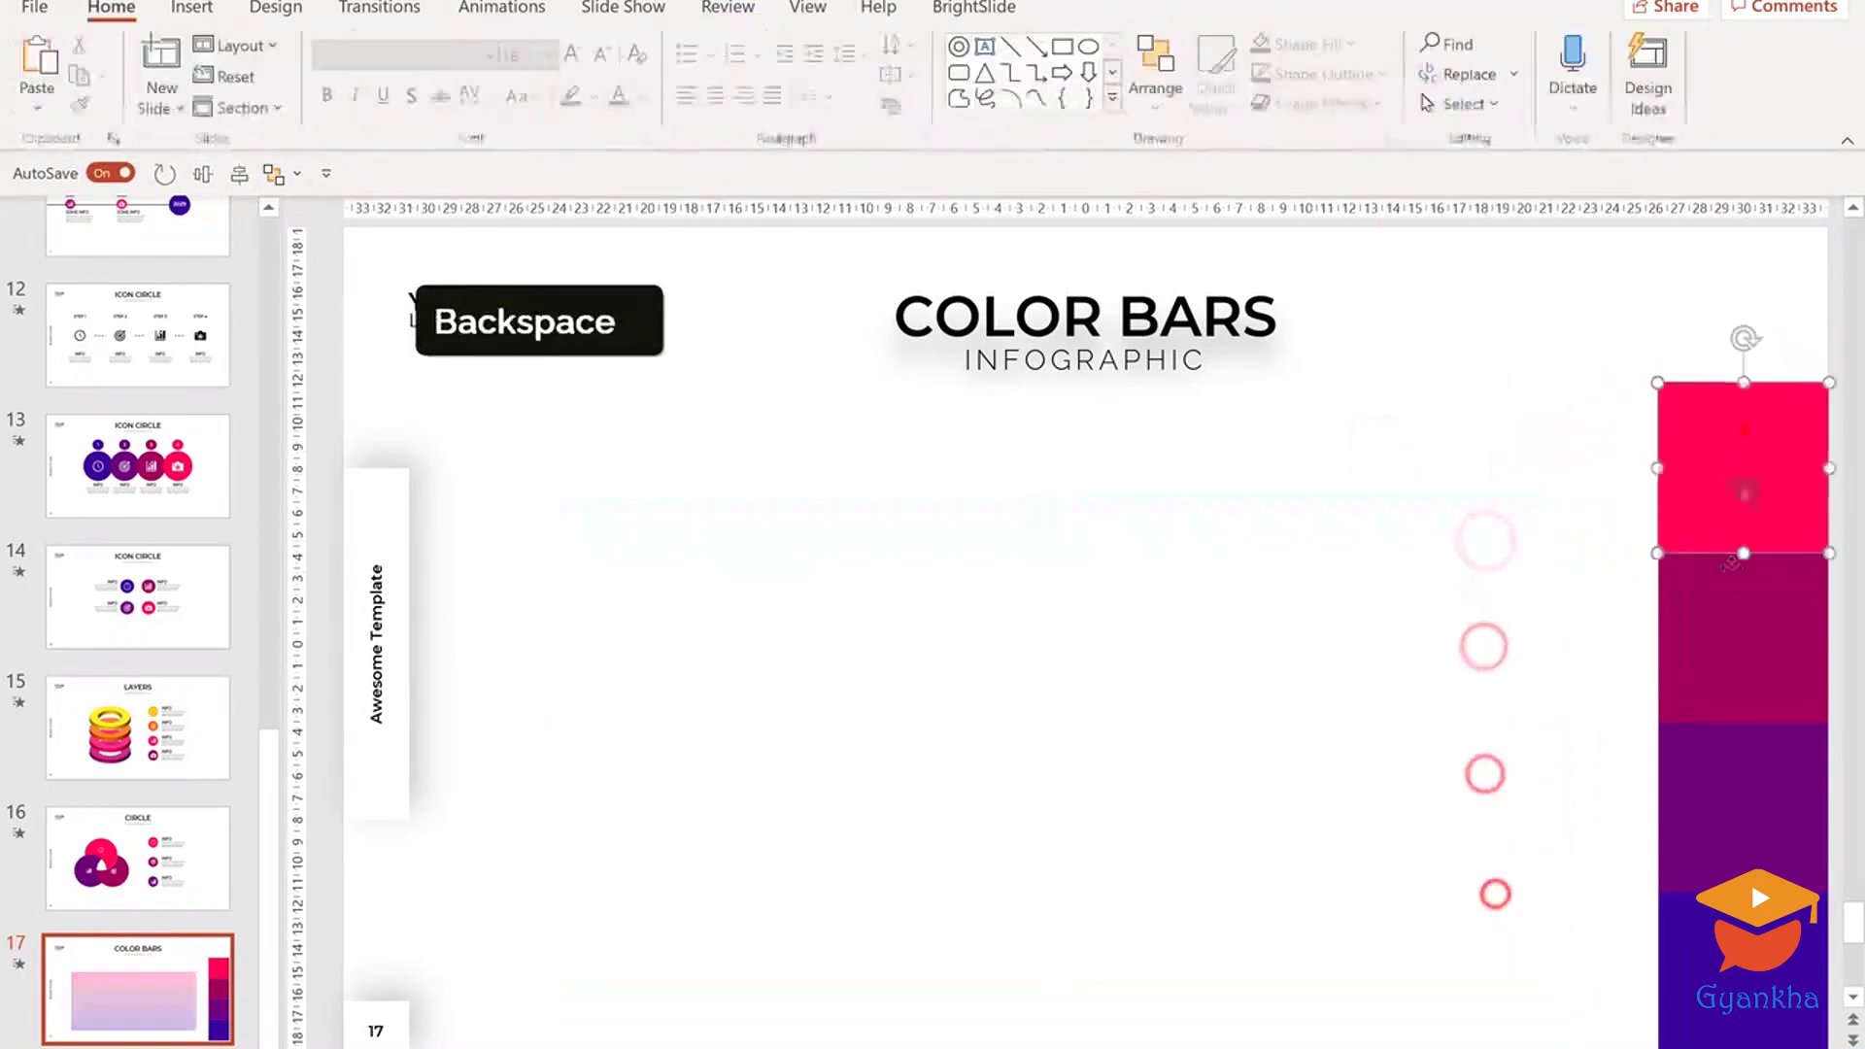
{"action": "key", "text": "BackSpace"}
{"action": "left_click", "coordinate": [1726, 637]}
{"action": "key", "text": "BackSpace"}
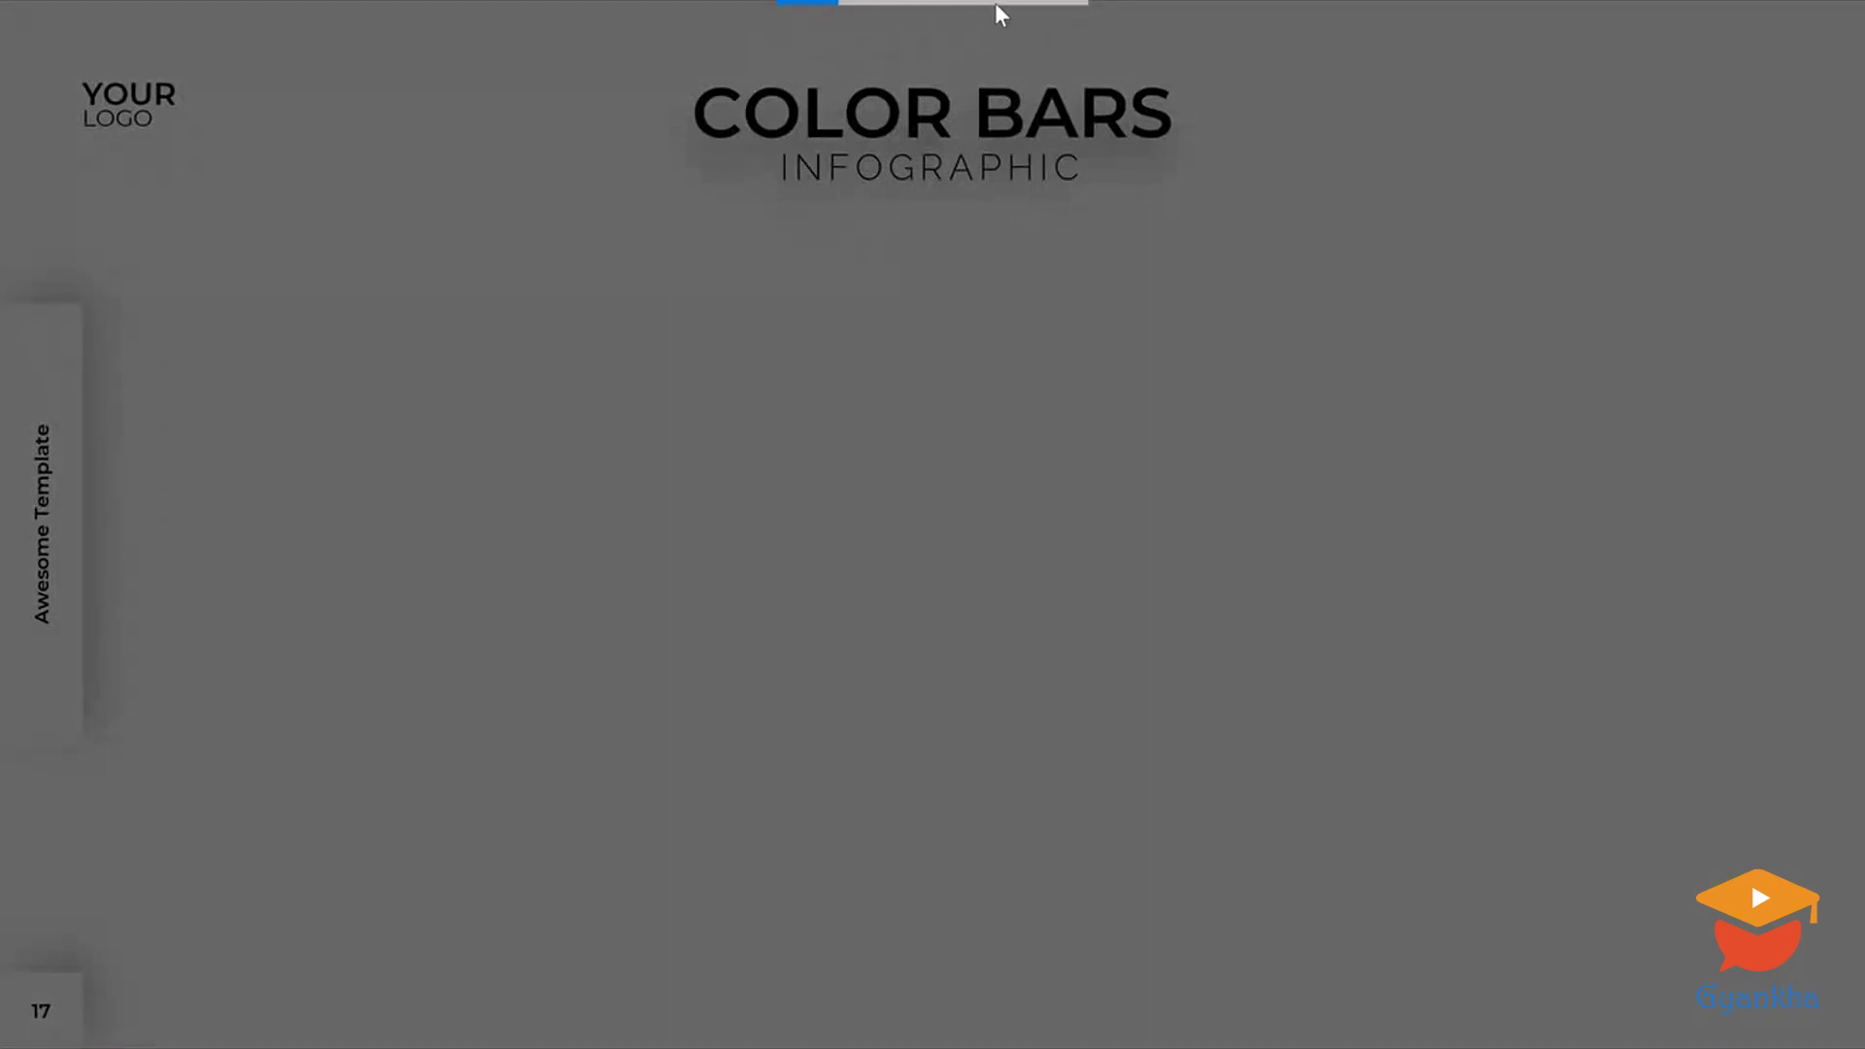
Paste a full-screen capture of the empty slide onto slide 17 and crop off its black bands to 34,29 cm height.
{"action": "left_click", "coordinate": [1001, 2]}
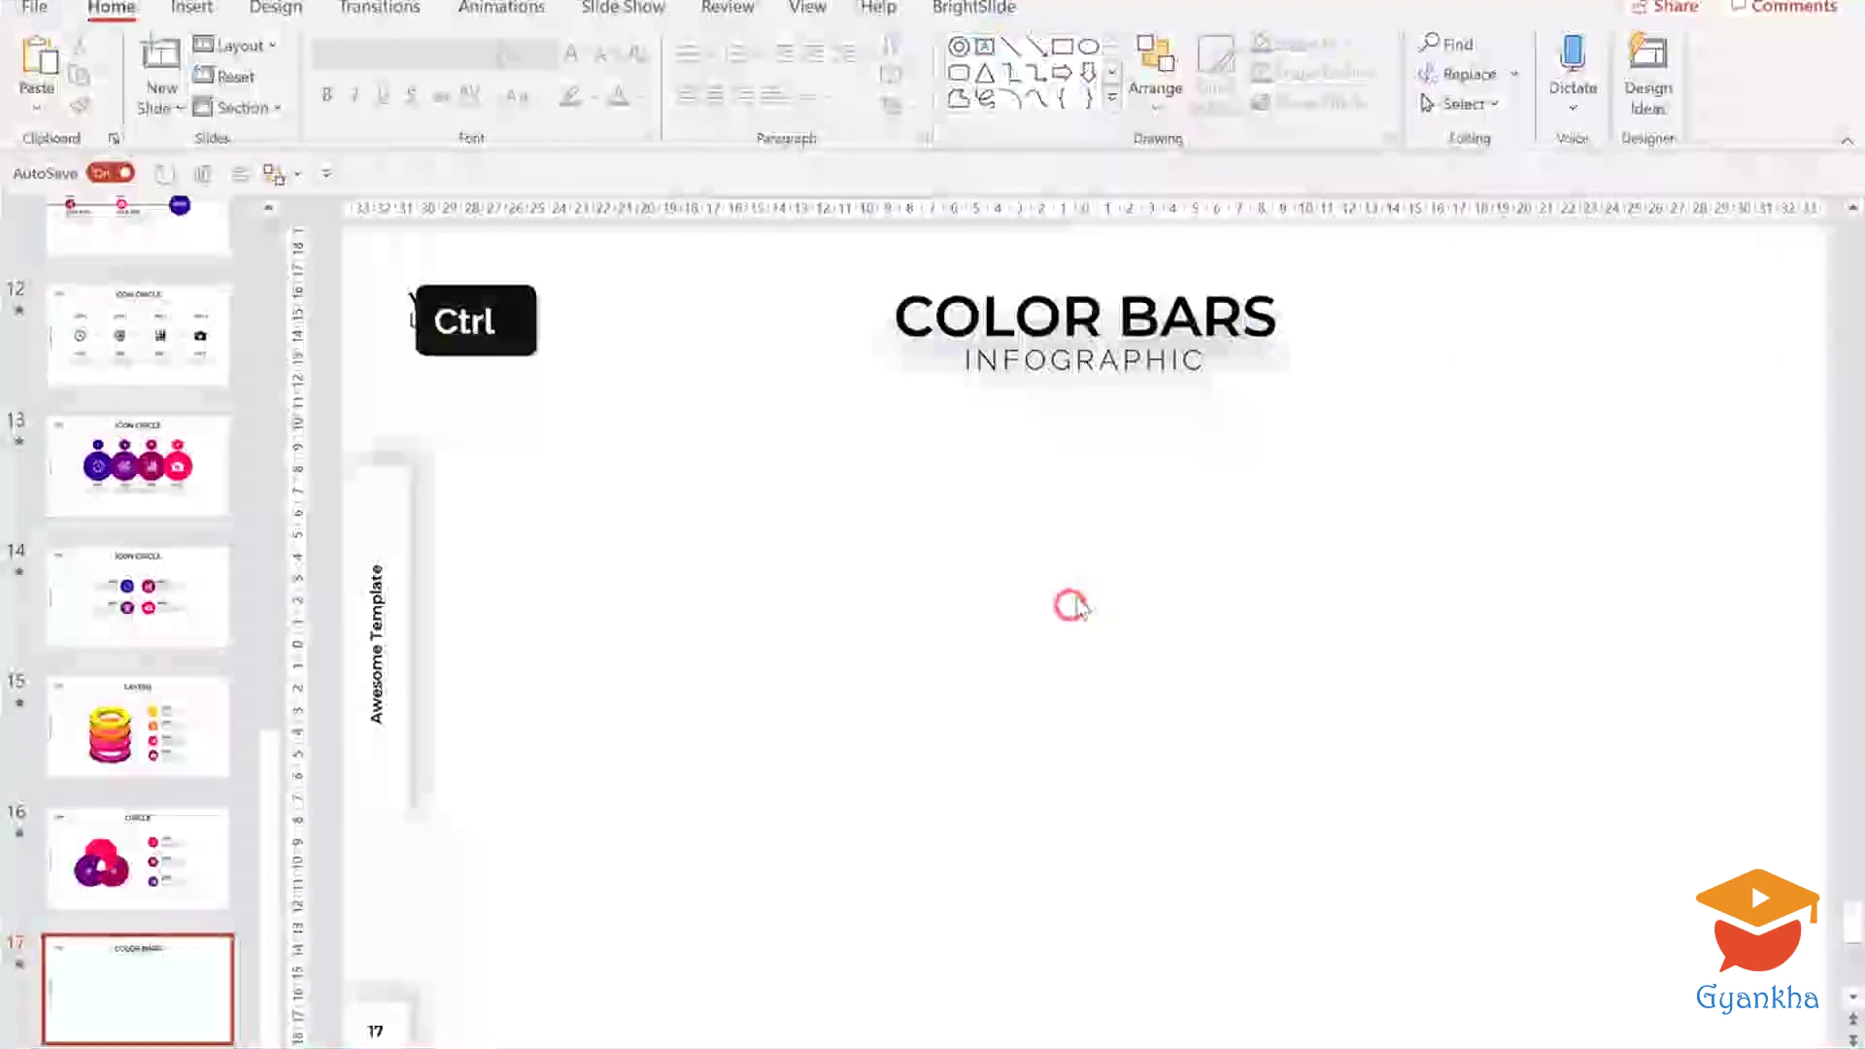
{"action": "key", "text": "ctrl+v"}
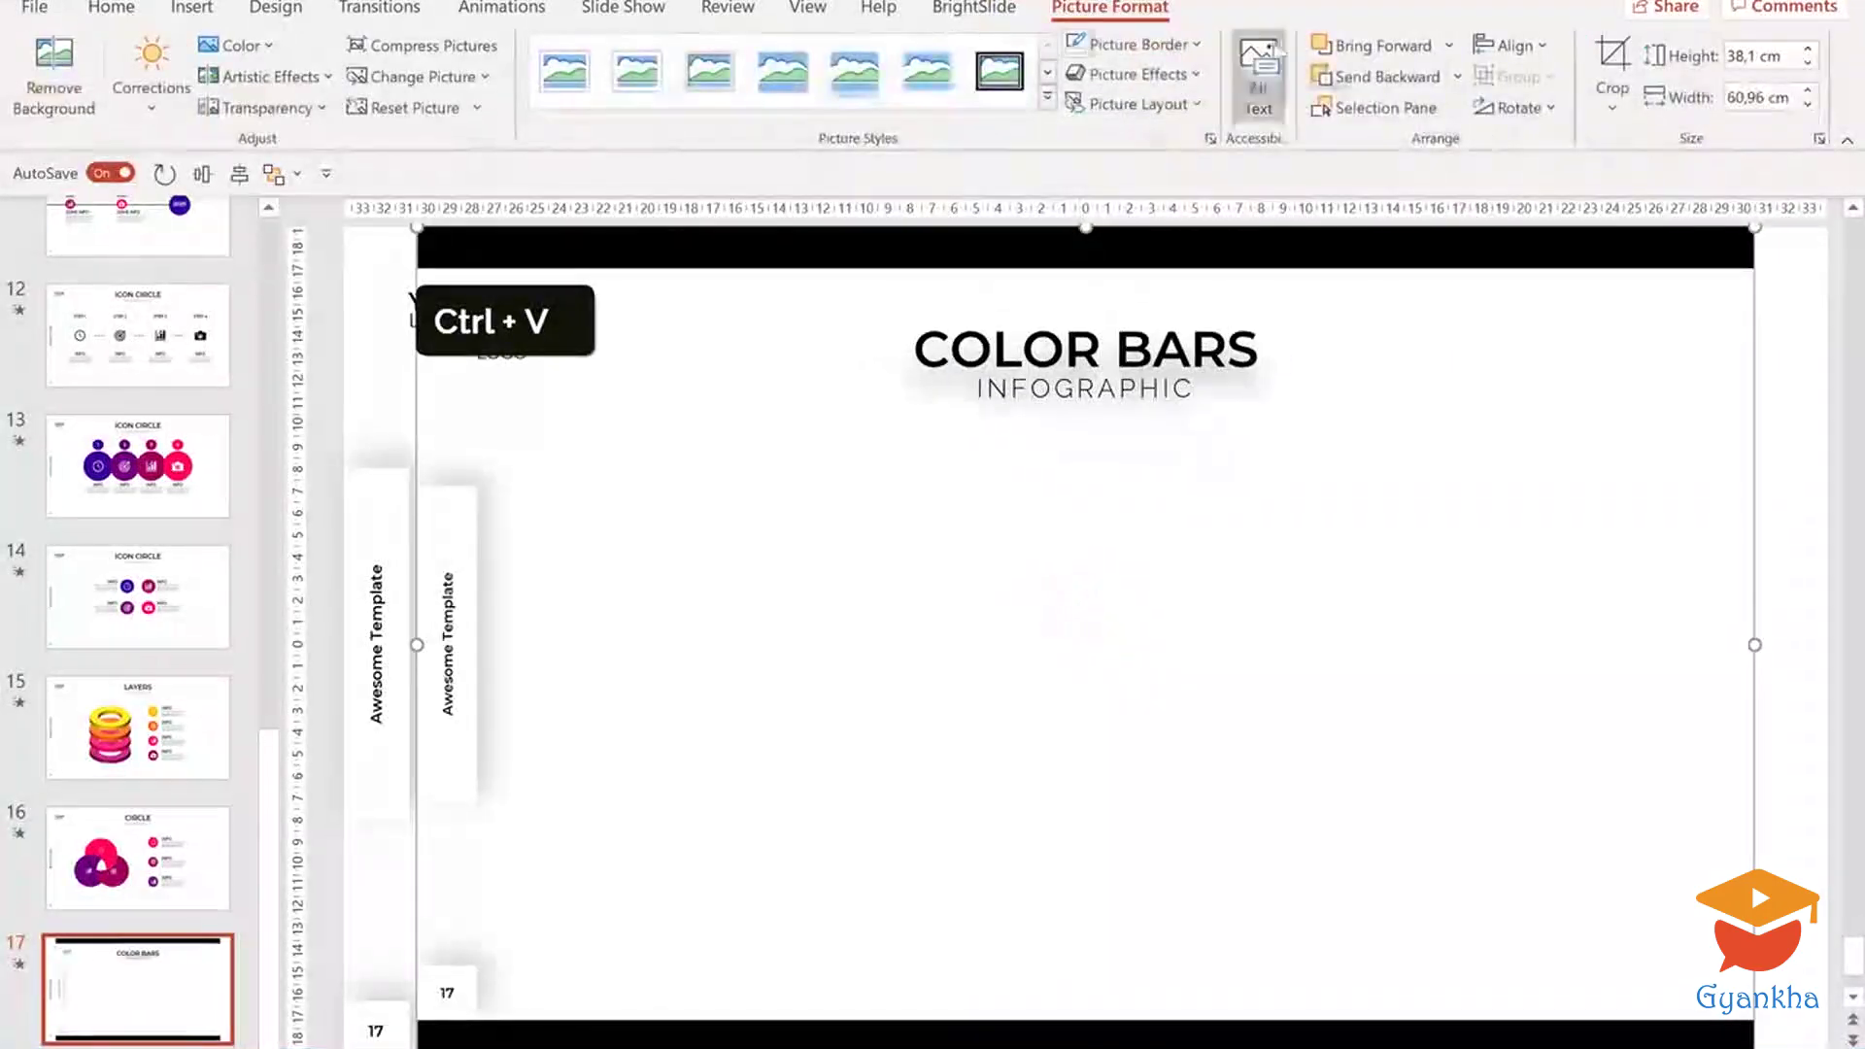
{"action": "left_click", "coordinate": [1613, 93]}
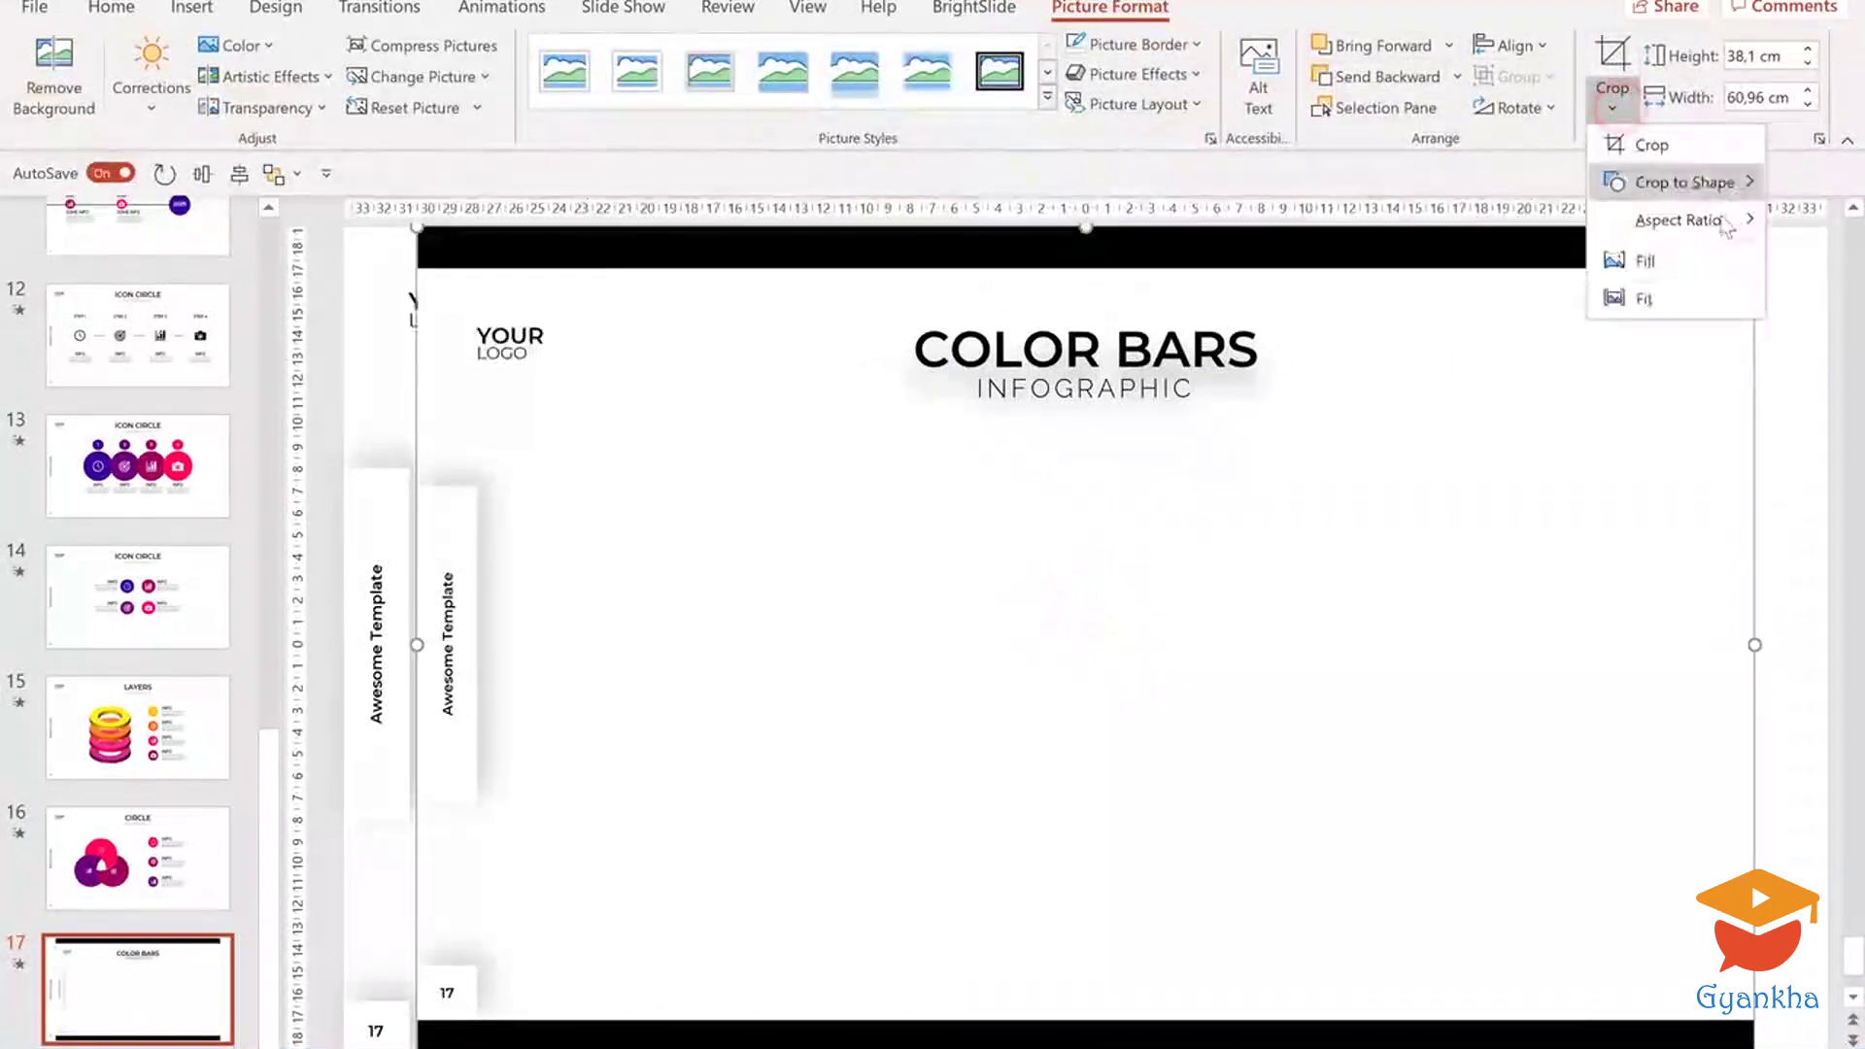
{"action": "mouse_move", "coordinate": [1714, 228]}
{"action": "left_click", "coordinate": [1547, 691]}
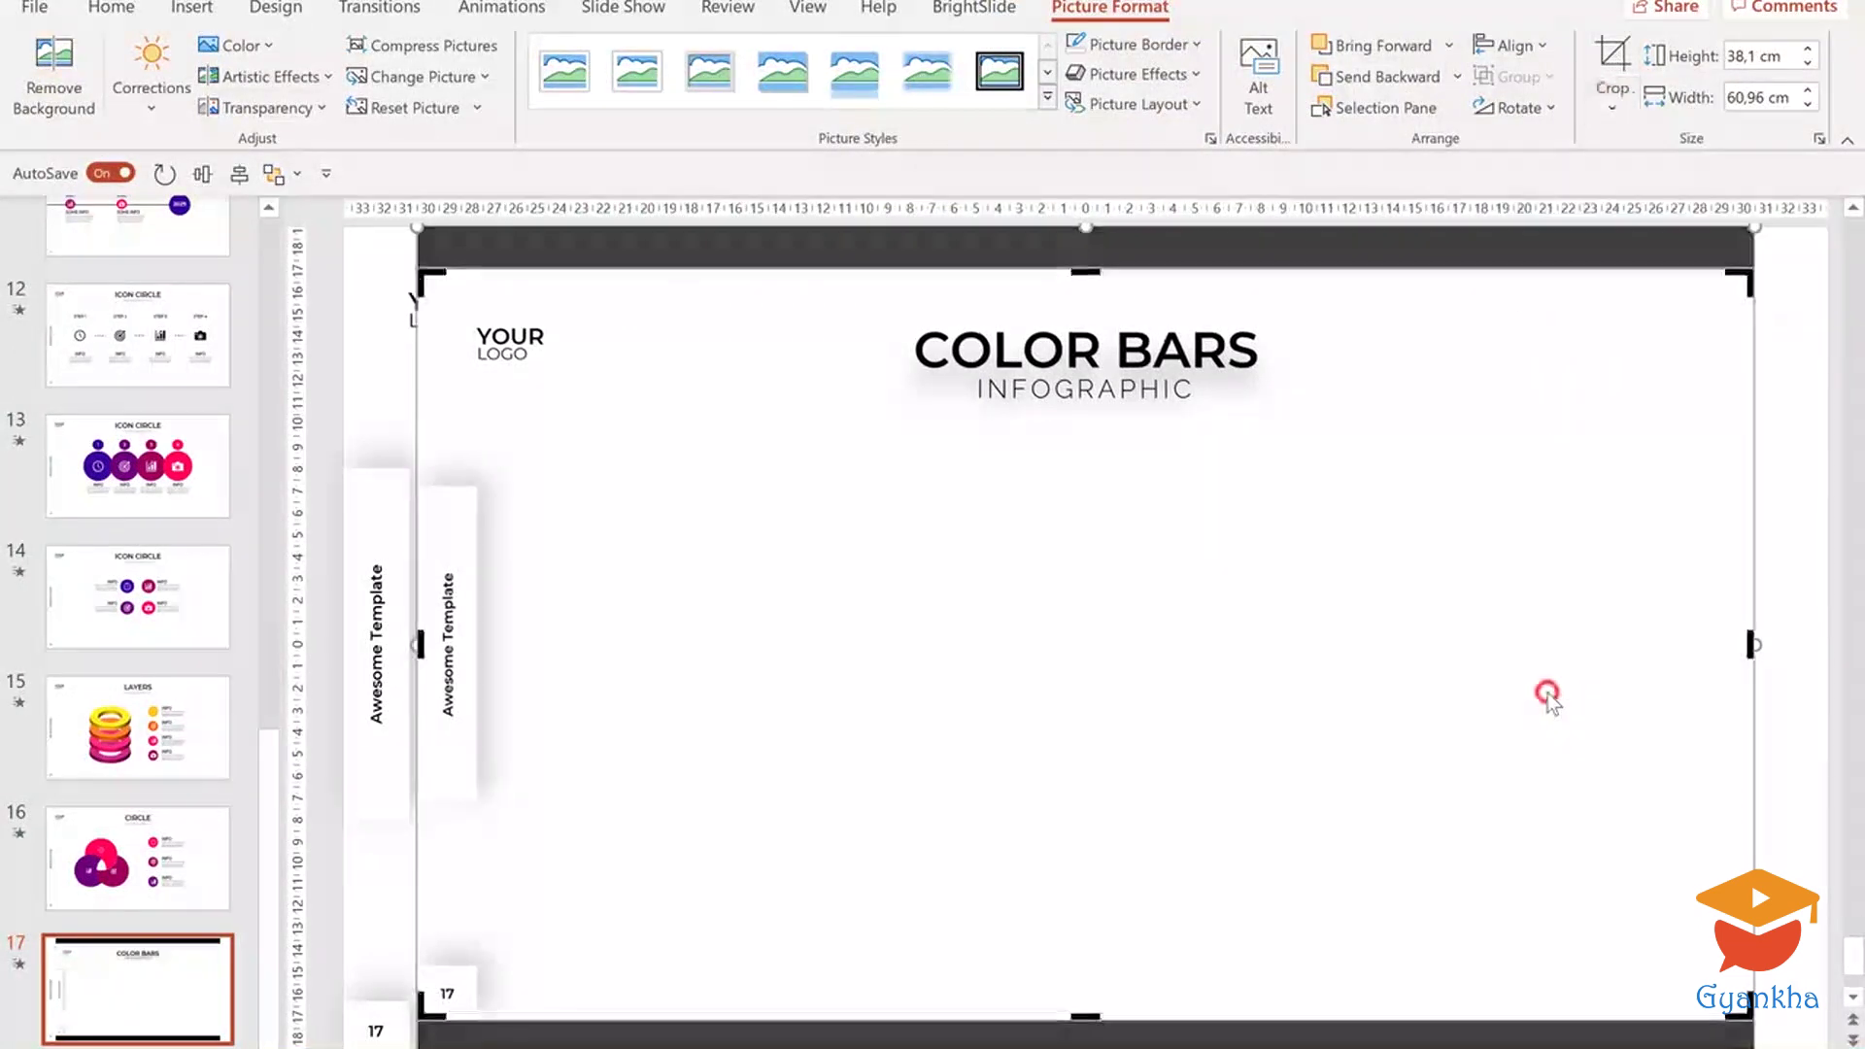
{"action": "left_click", "coordinate": [1608, 61]}
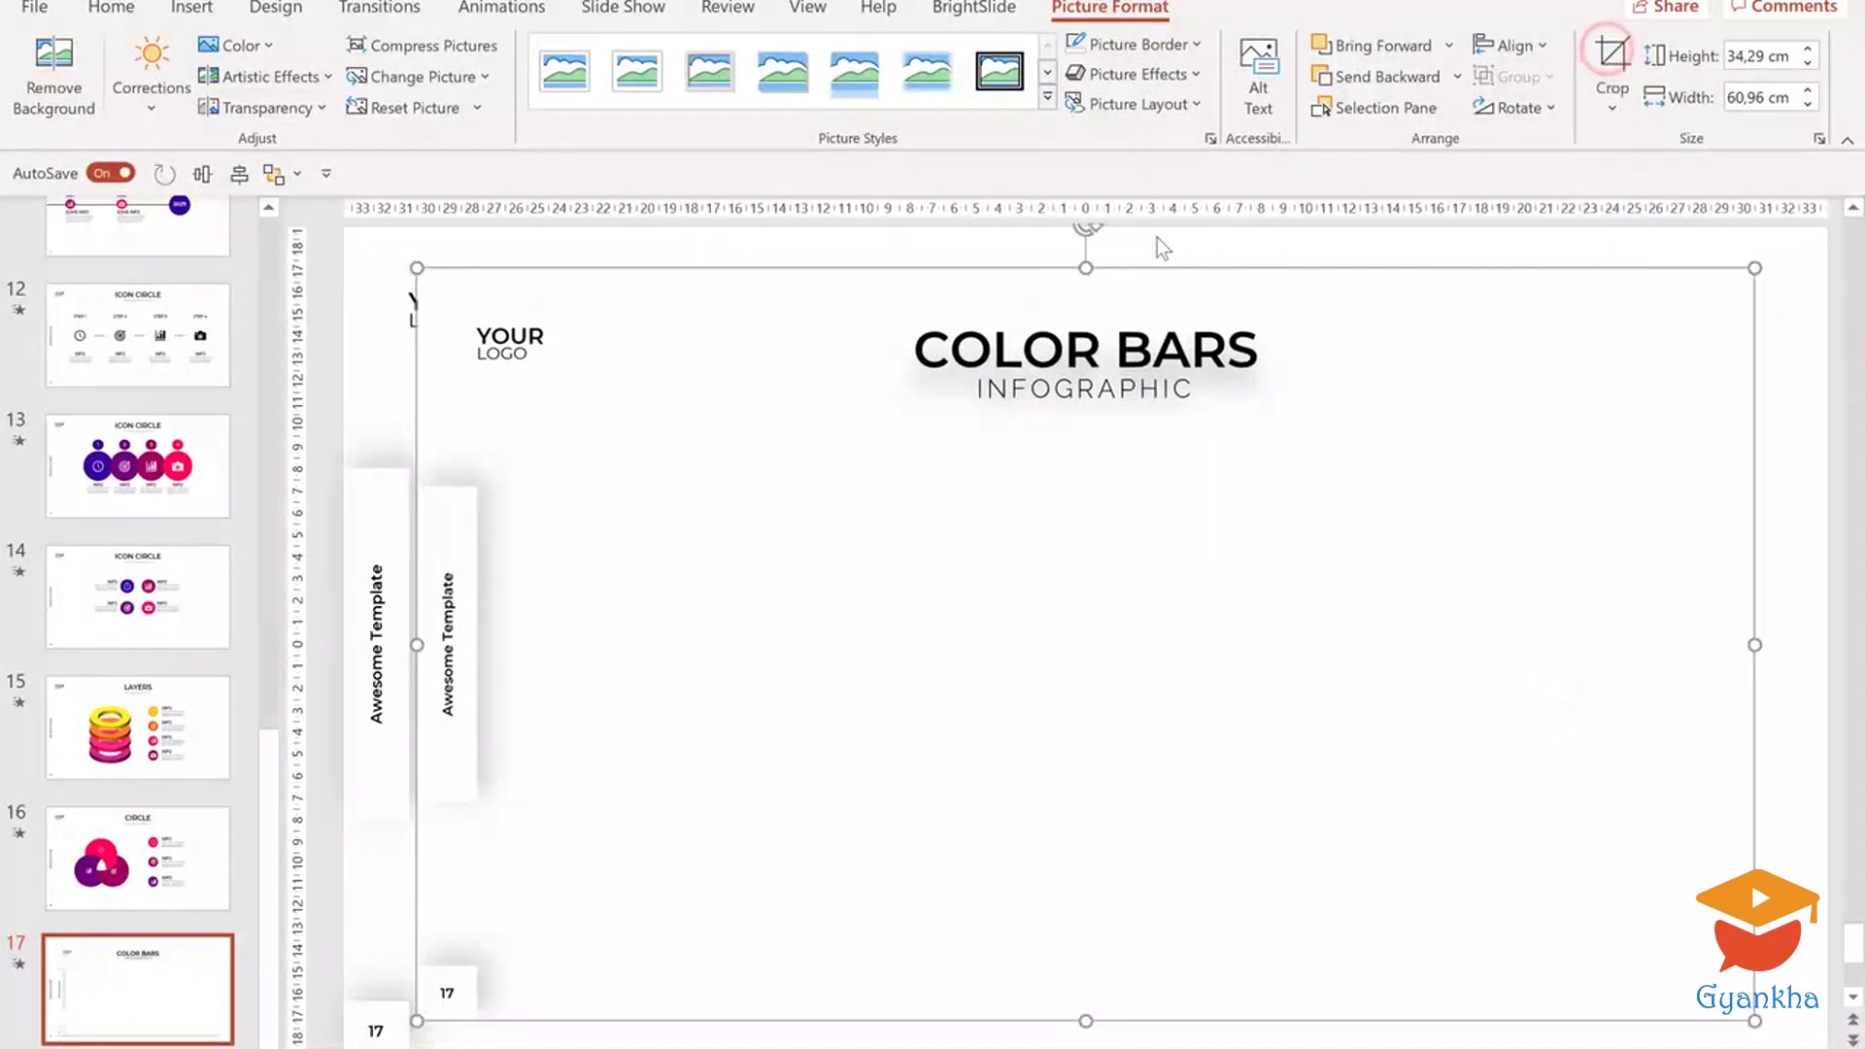
Give the cropped picture a black border and transfer it by cut and paste into the Inkscape document.
{"action": "left_click", "coordinate": [1201, 46]}
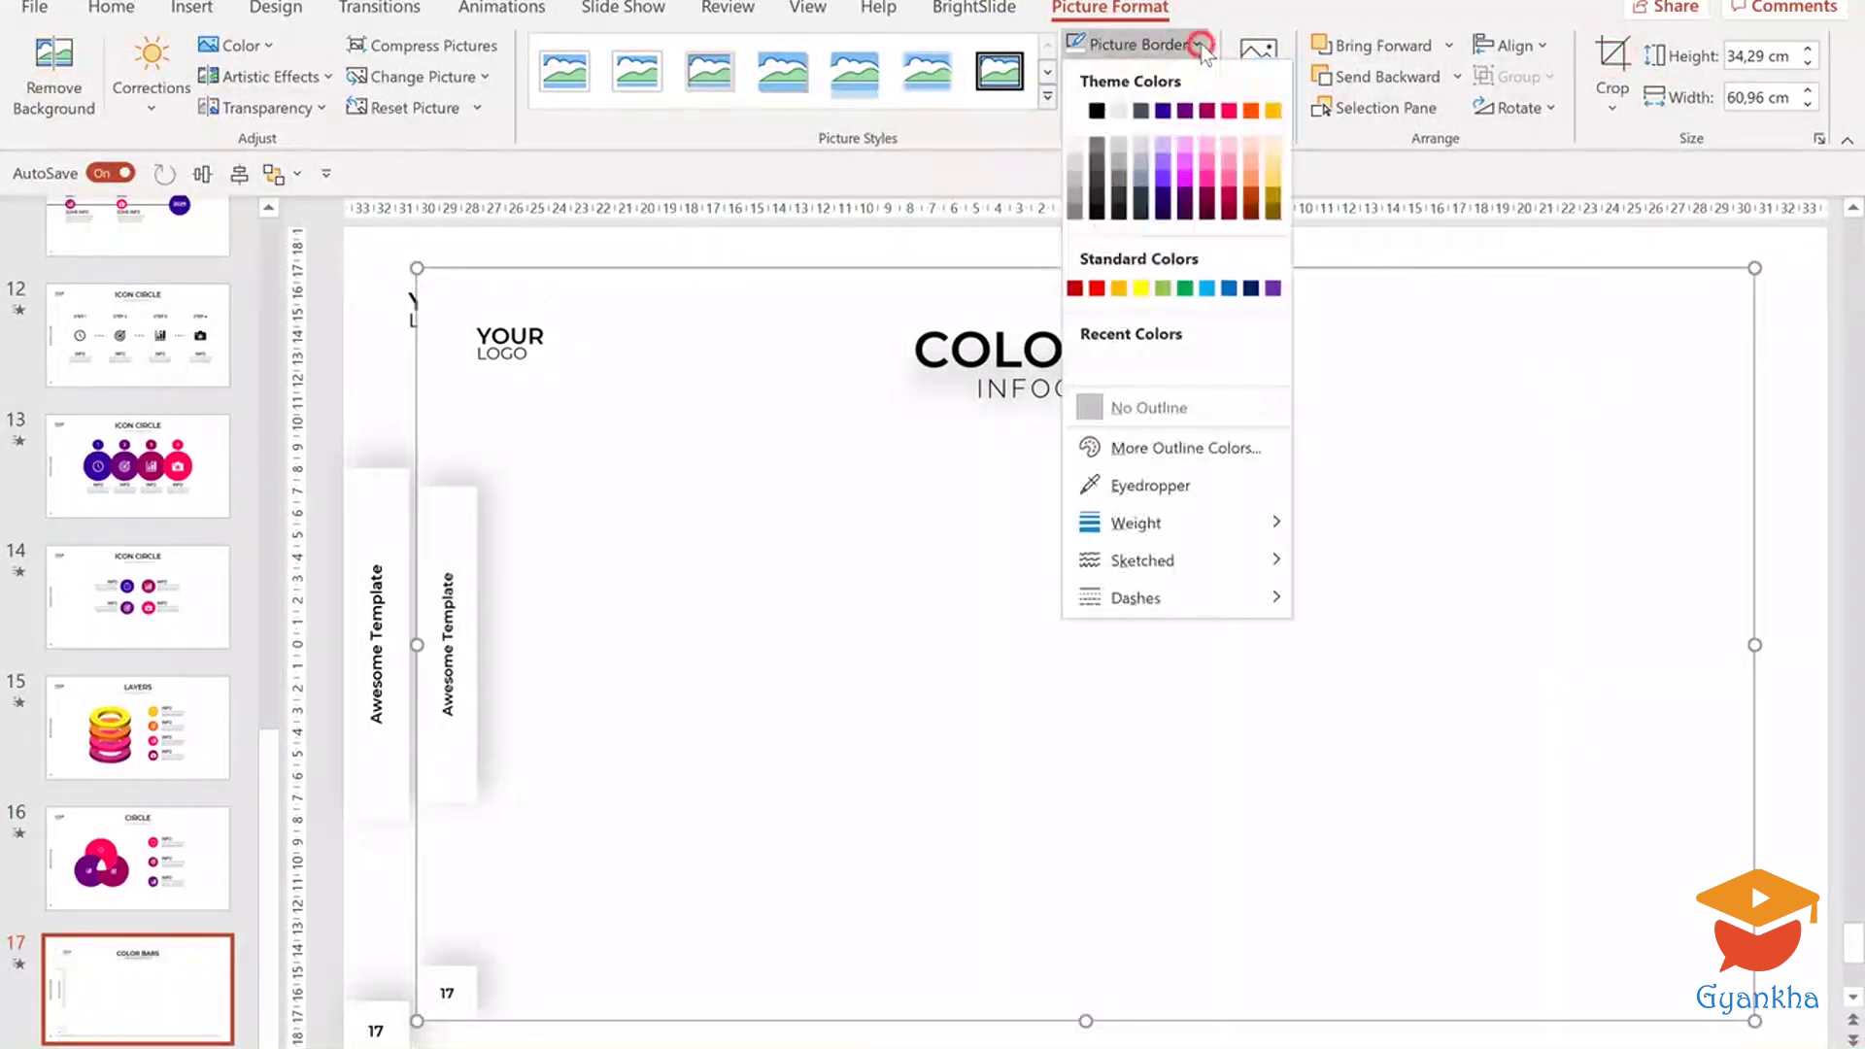
{"action": "left_click", "coordinate": [1098, 109]}
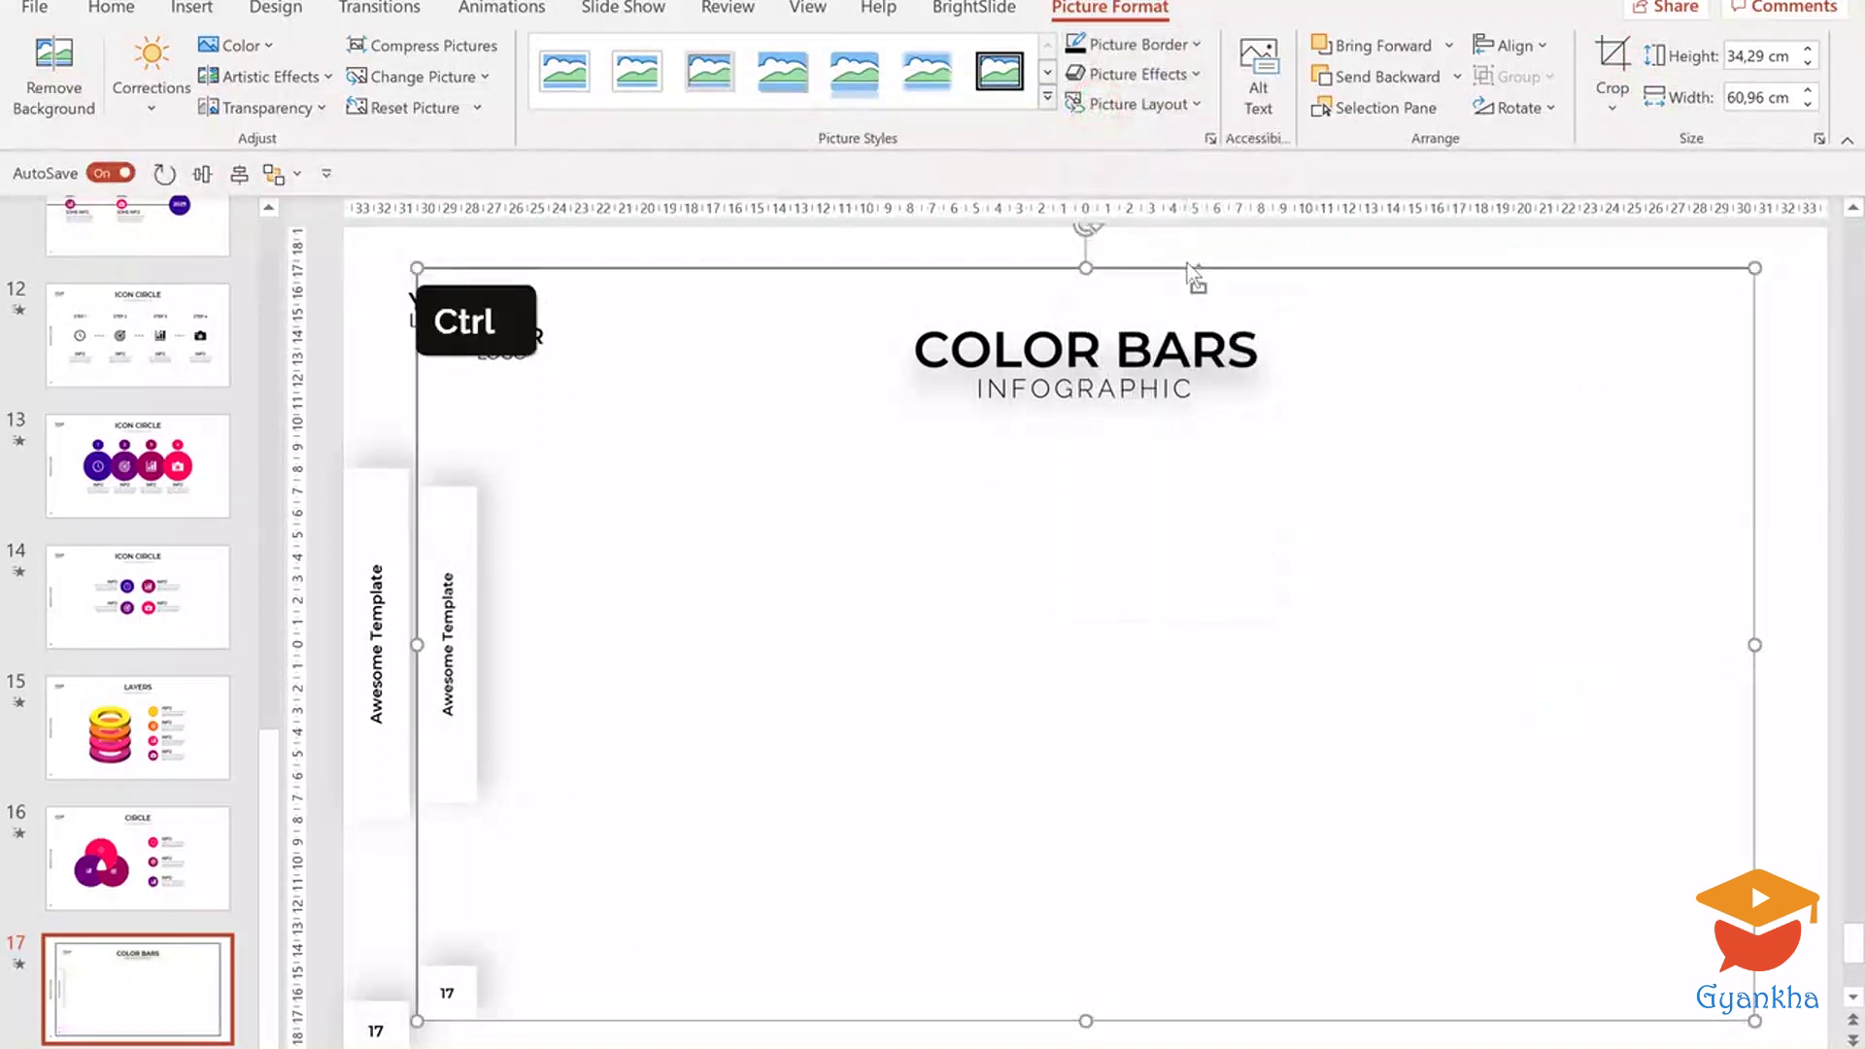
{"action": "key", "text": "ctrl+x"}
{"action": "key", "text": "ctrl+super+Right"}
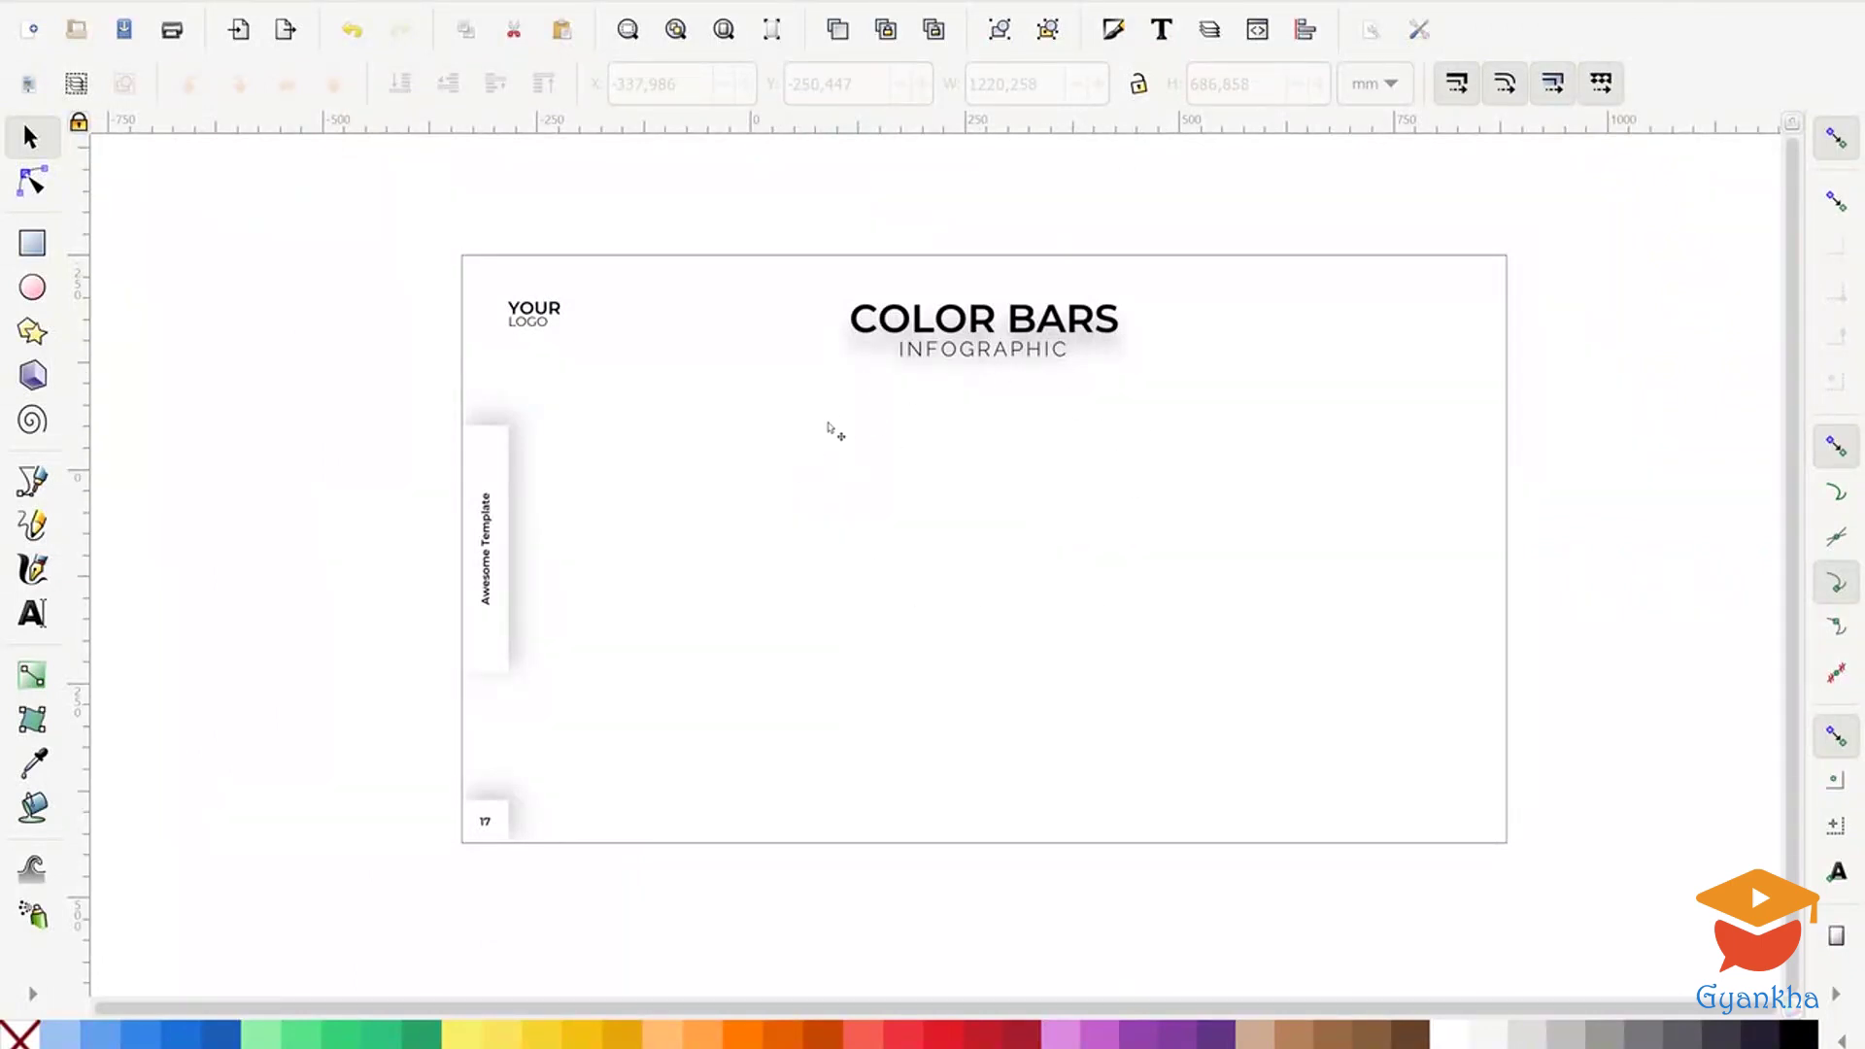
Draw a square about 107 mm wide on the slide picture and fill it with dark blue.
{"action": "left_click", "coordinate": [33, 243]}
{"action": "left_click_drag", "start_coordinate": [986, 453], "coordinate": [1080, 546]}
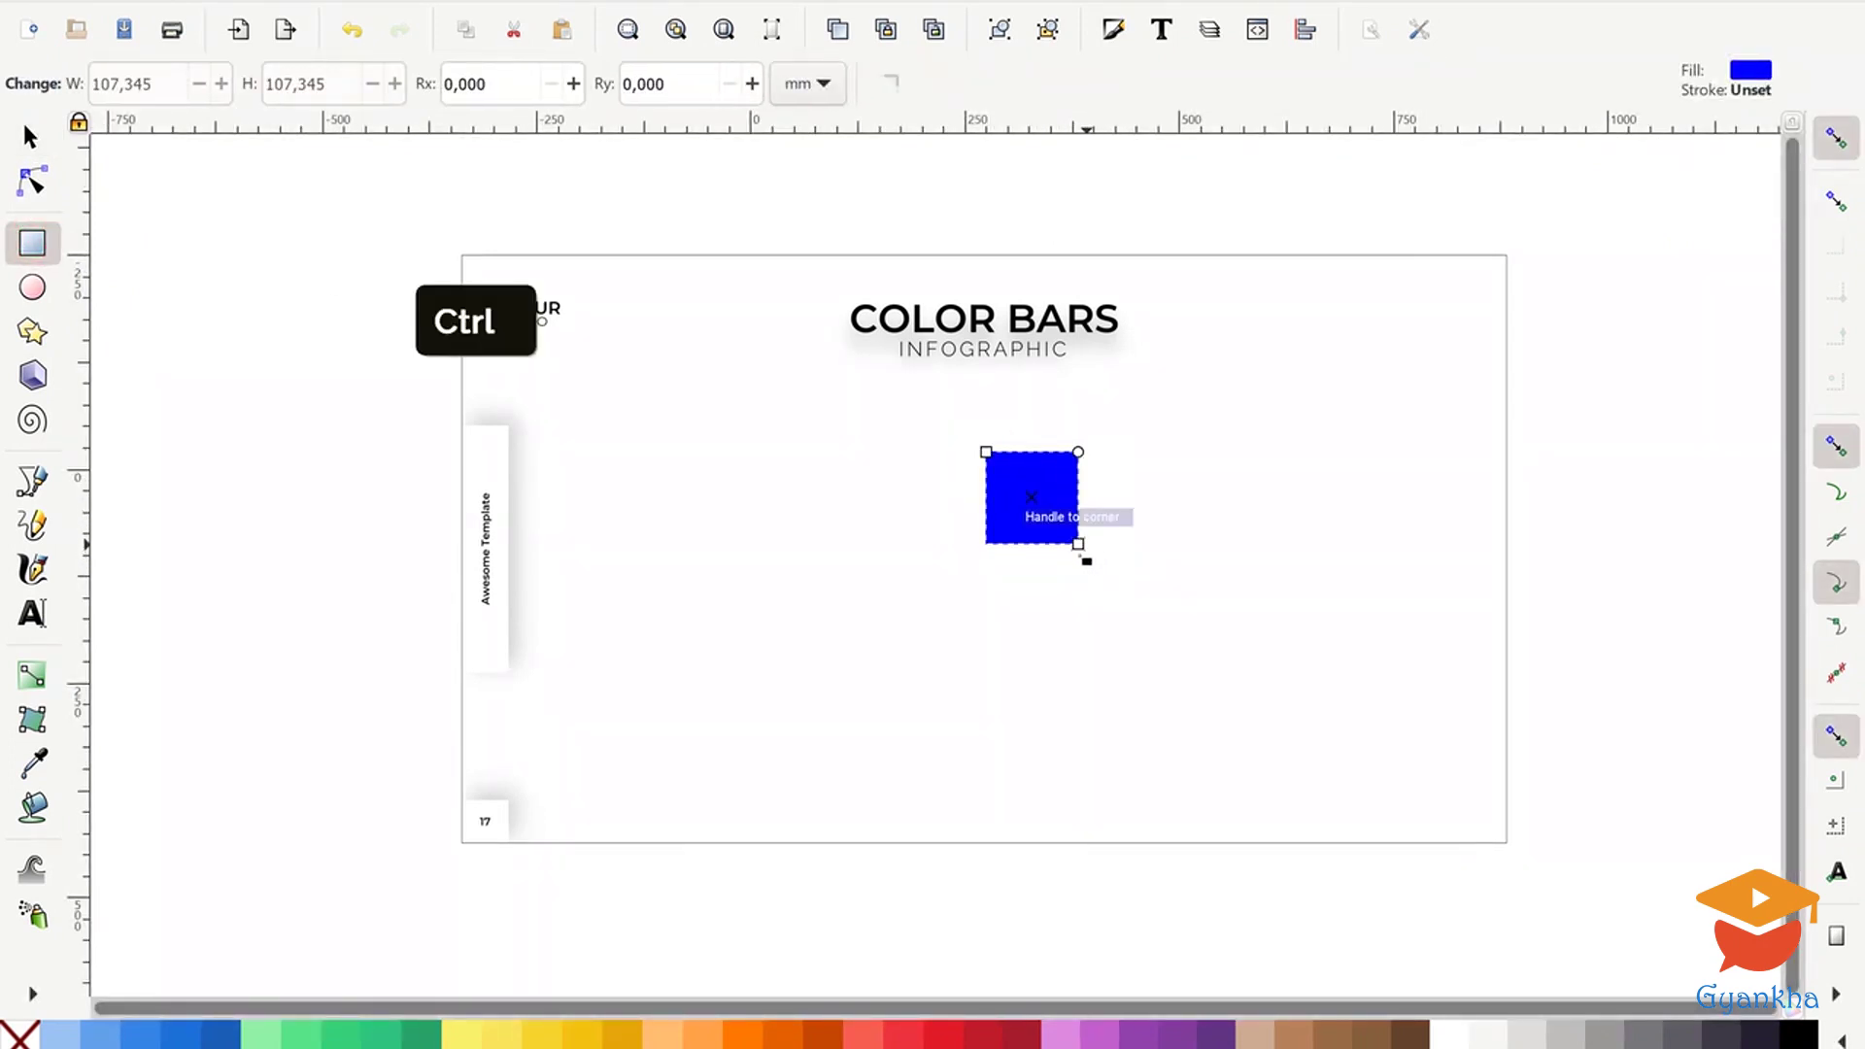
{"action": "left_click", "coordinate": [223, 1034]}
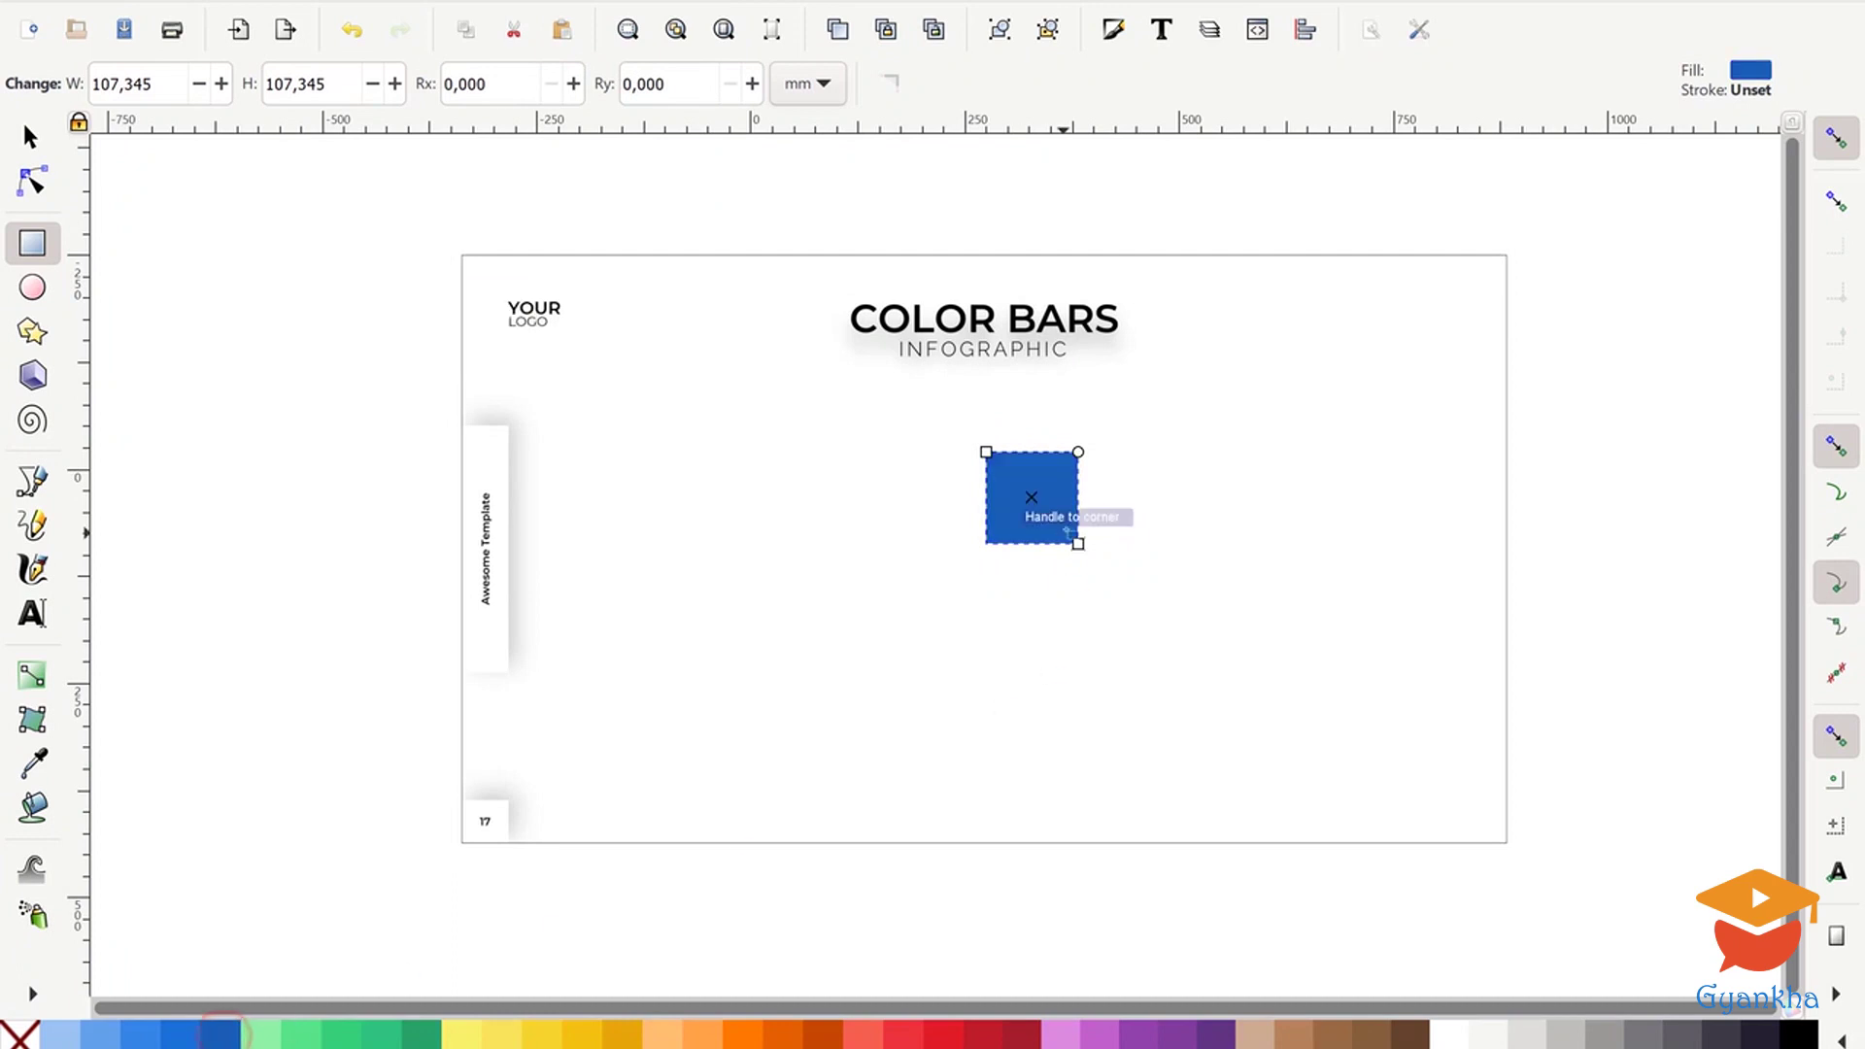
Copy the blue square and stack the copies into a column of four touching squares.
{"action": "left_click", "coordinate": [29, 136]}
{"action": "left_click_drag", "start_coordinate": [1040, 491], "coordinate": [1107, 769]}
{"action": "key", "text": "ctrl+c"}
{"action": "key", "text": "ctrl+v"}
Recolor the upper three squares in successively darker blues, starting with light blue on the top square.
{"action": "left_click", "coordinate": [1079, 485]}
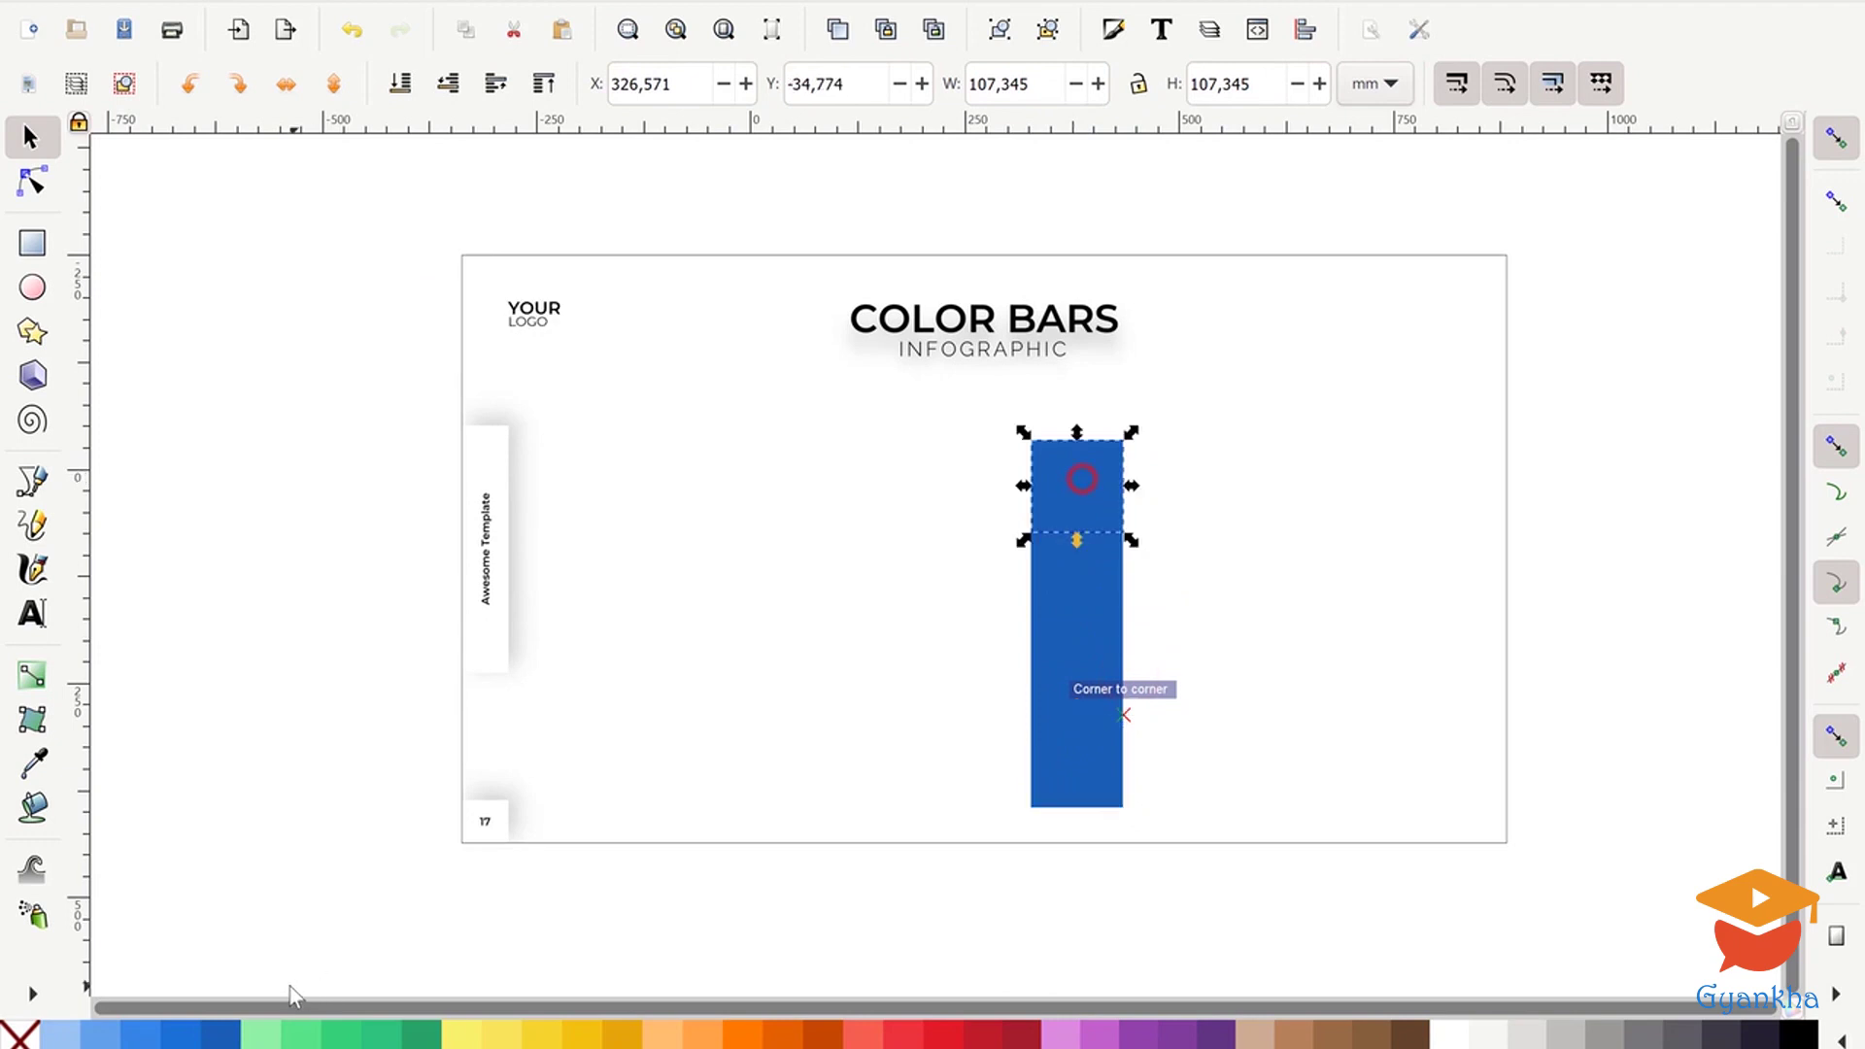
{"action": "left_click", "coordinate": [95, 1035]}
{"action": "left_click", "coordinate": [1053, 574]}
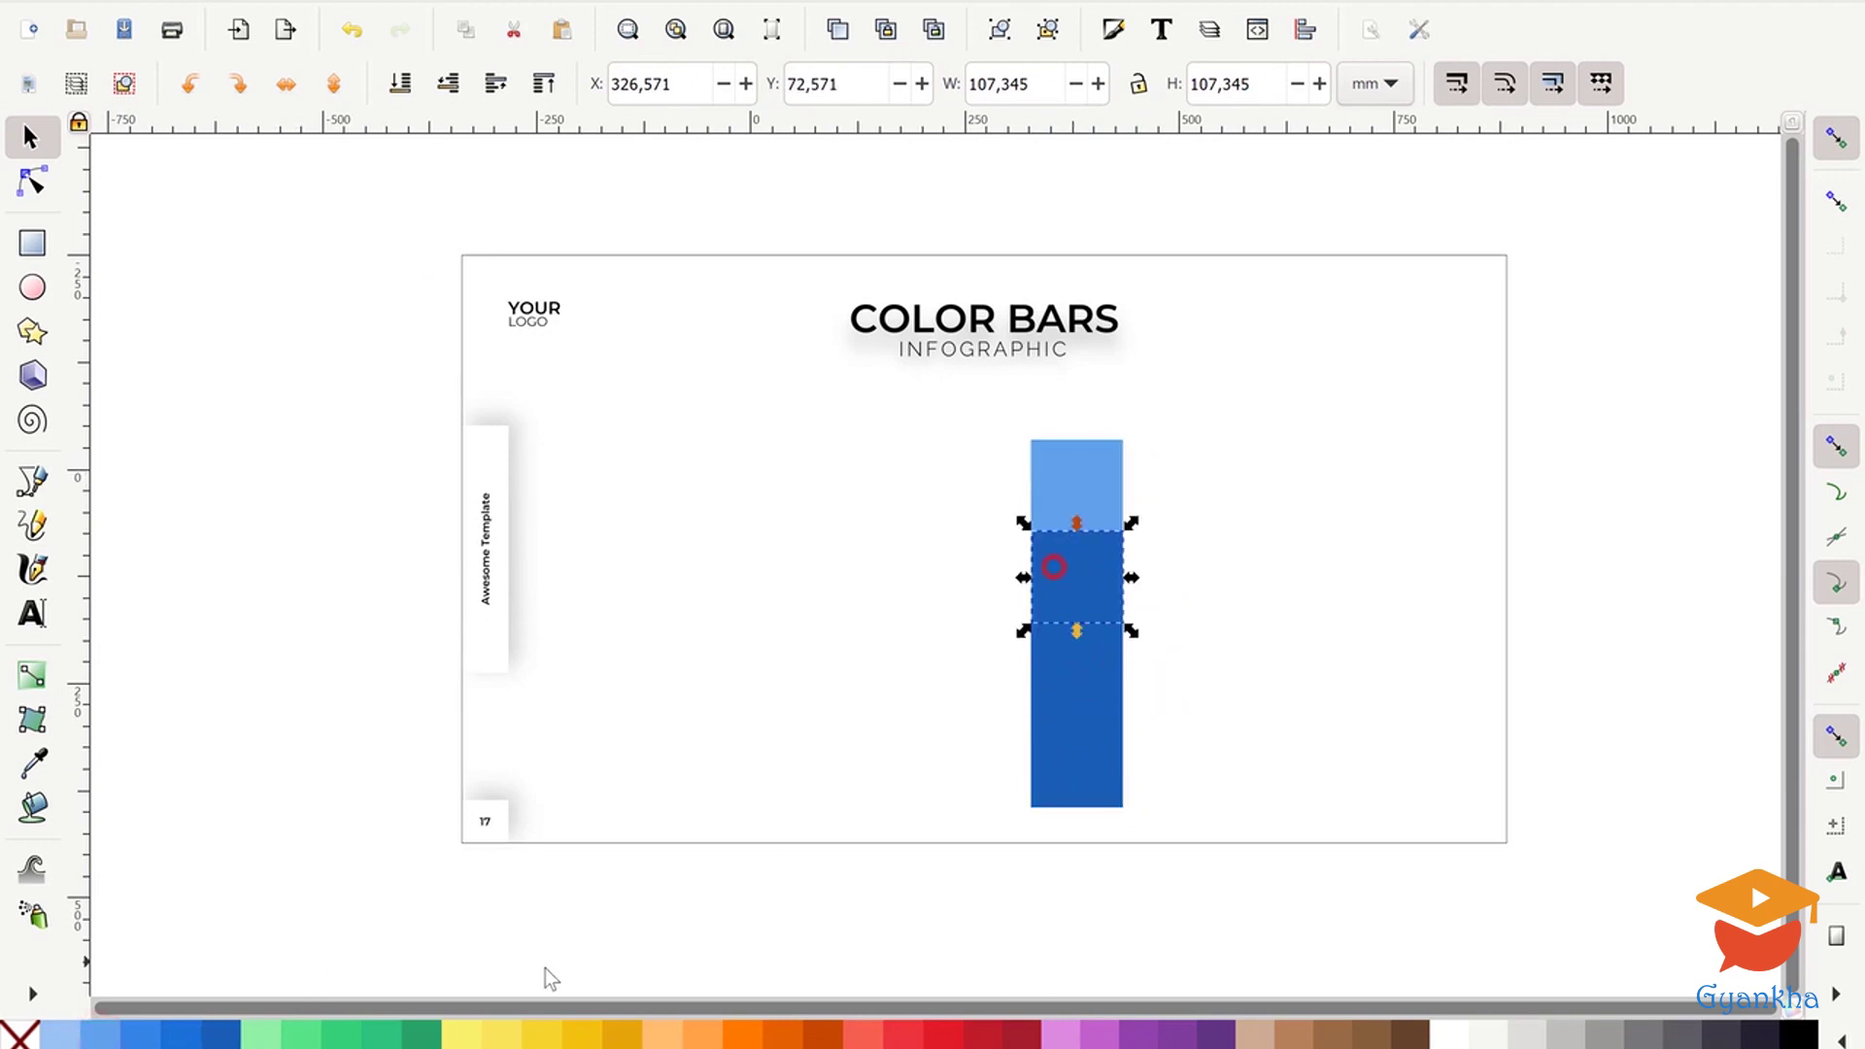
{"action": "left_click", "coordinate": [155, 1036]}
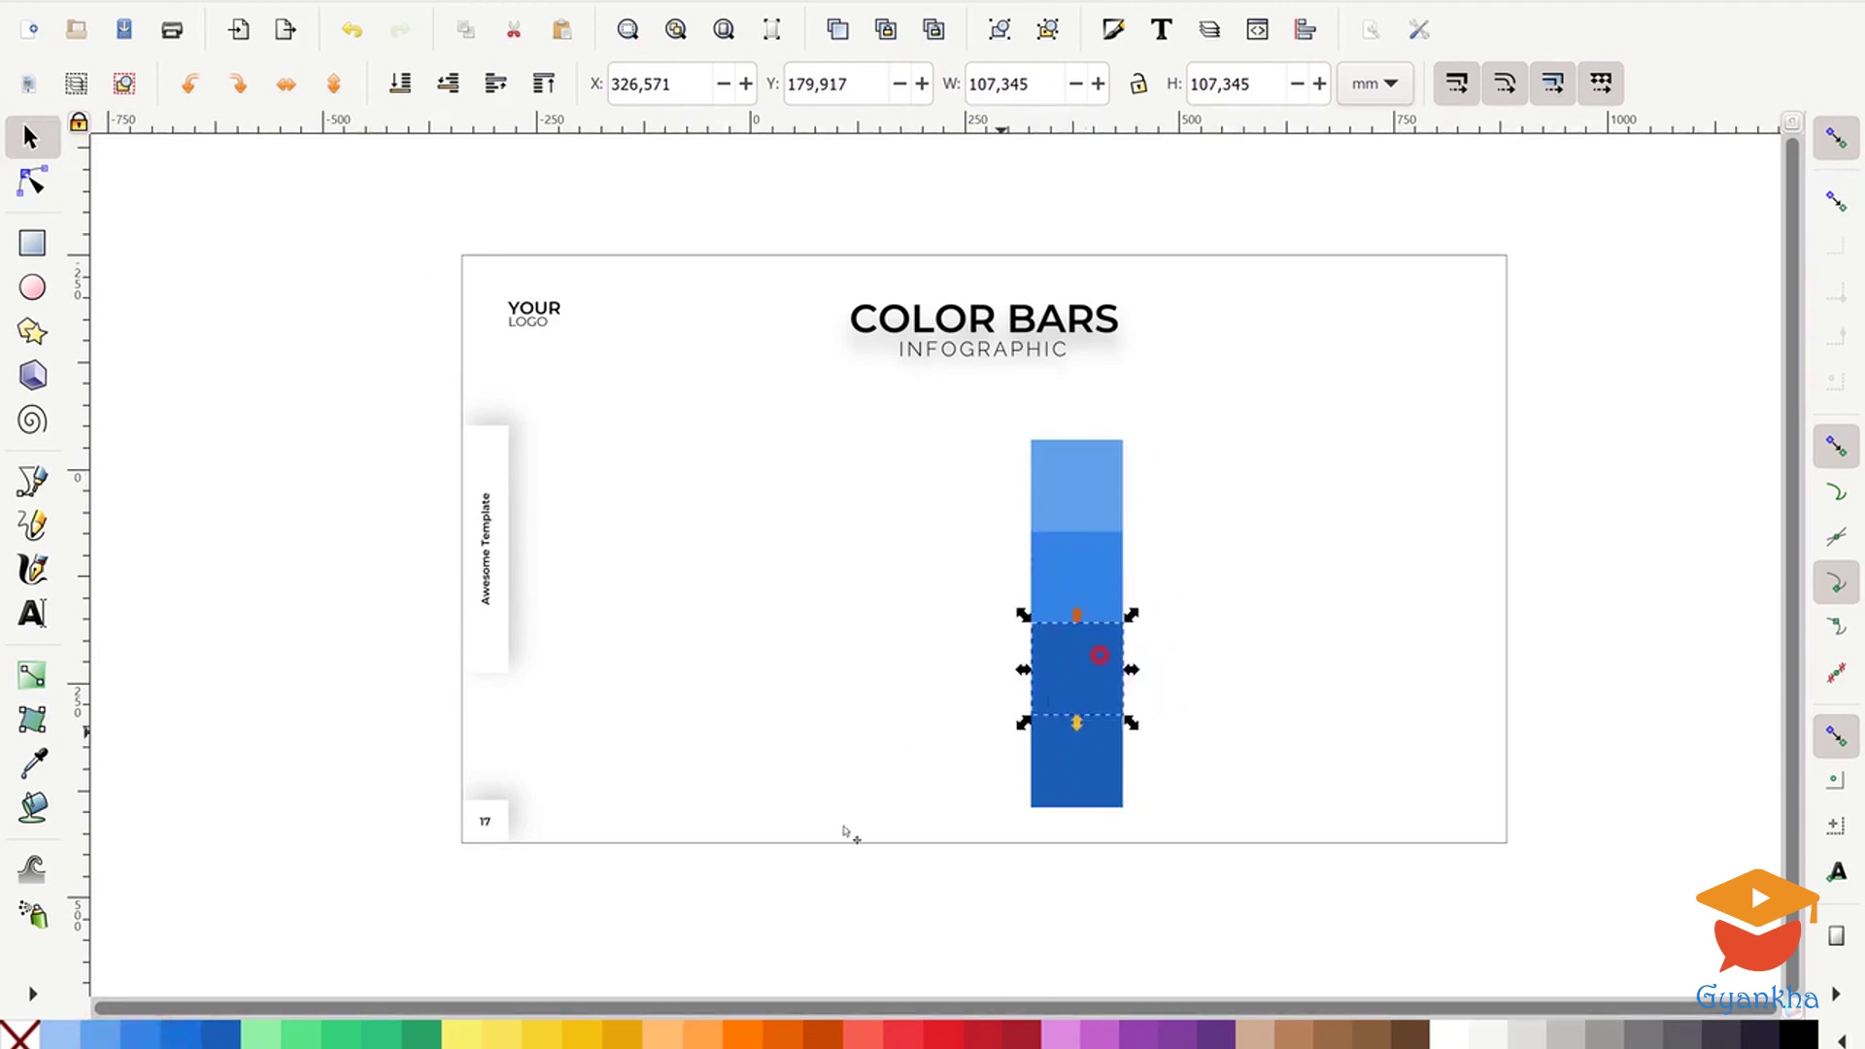
{"action": "left_click", "coordinate": [171, 1034]}
{"action": "left_click", "coordinate": [1243, 549]}
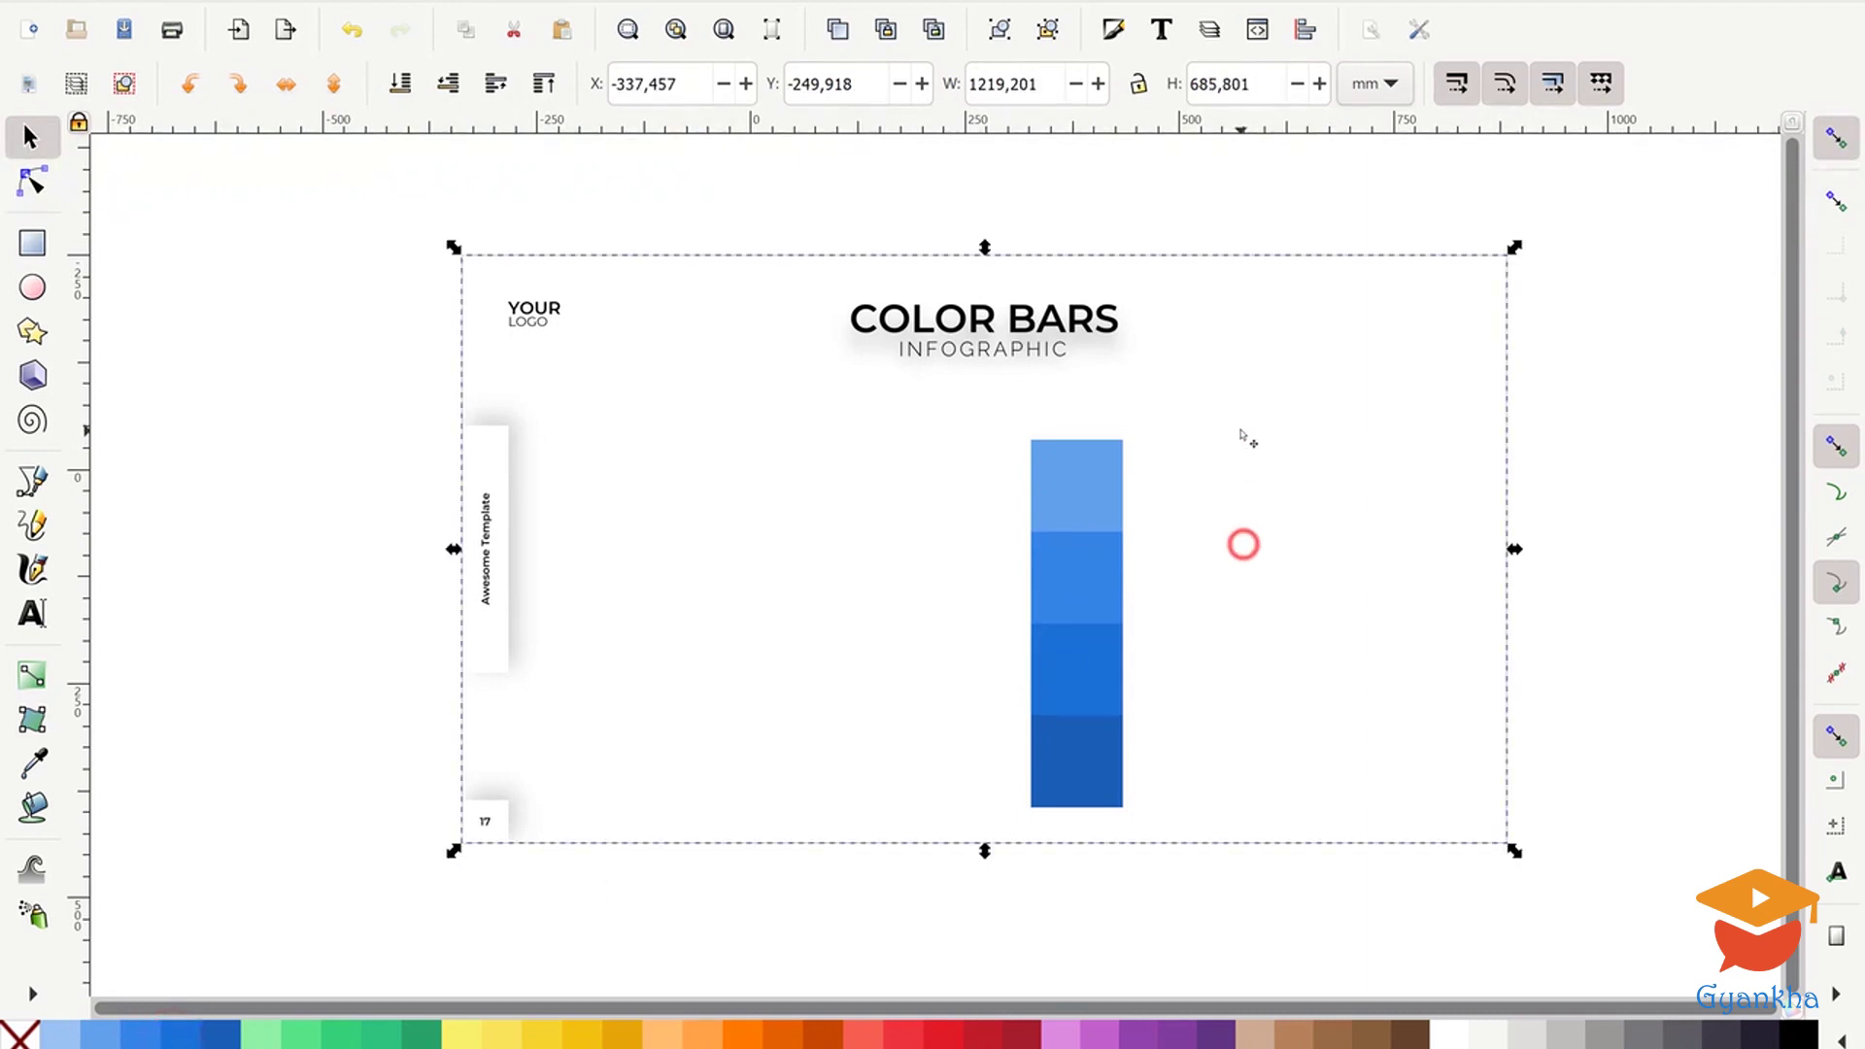
Group the four squares and move the group into the bottom-right corner of the slide picture.
{"action": "left_click_drag", "start_coordinate": [1183, 887], "coordinate": [981, 408]}
{"action": "key", "text": "ctrl+g"}
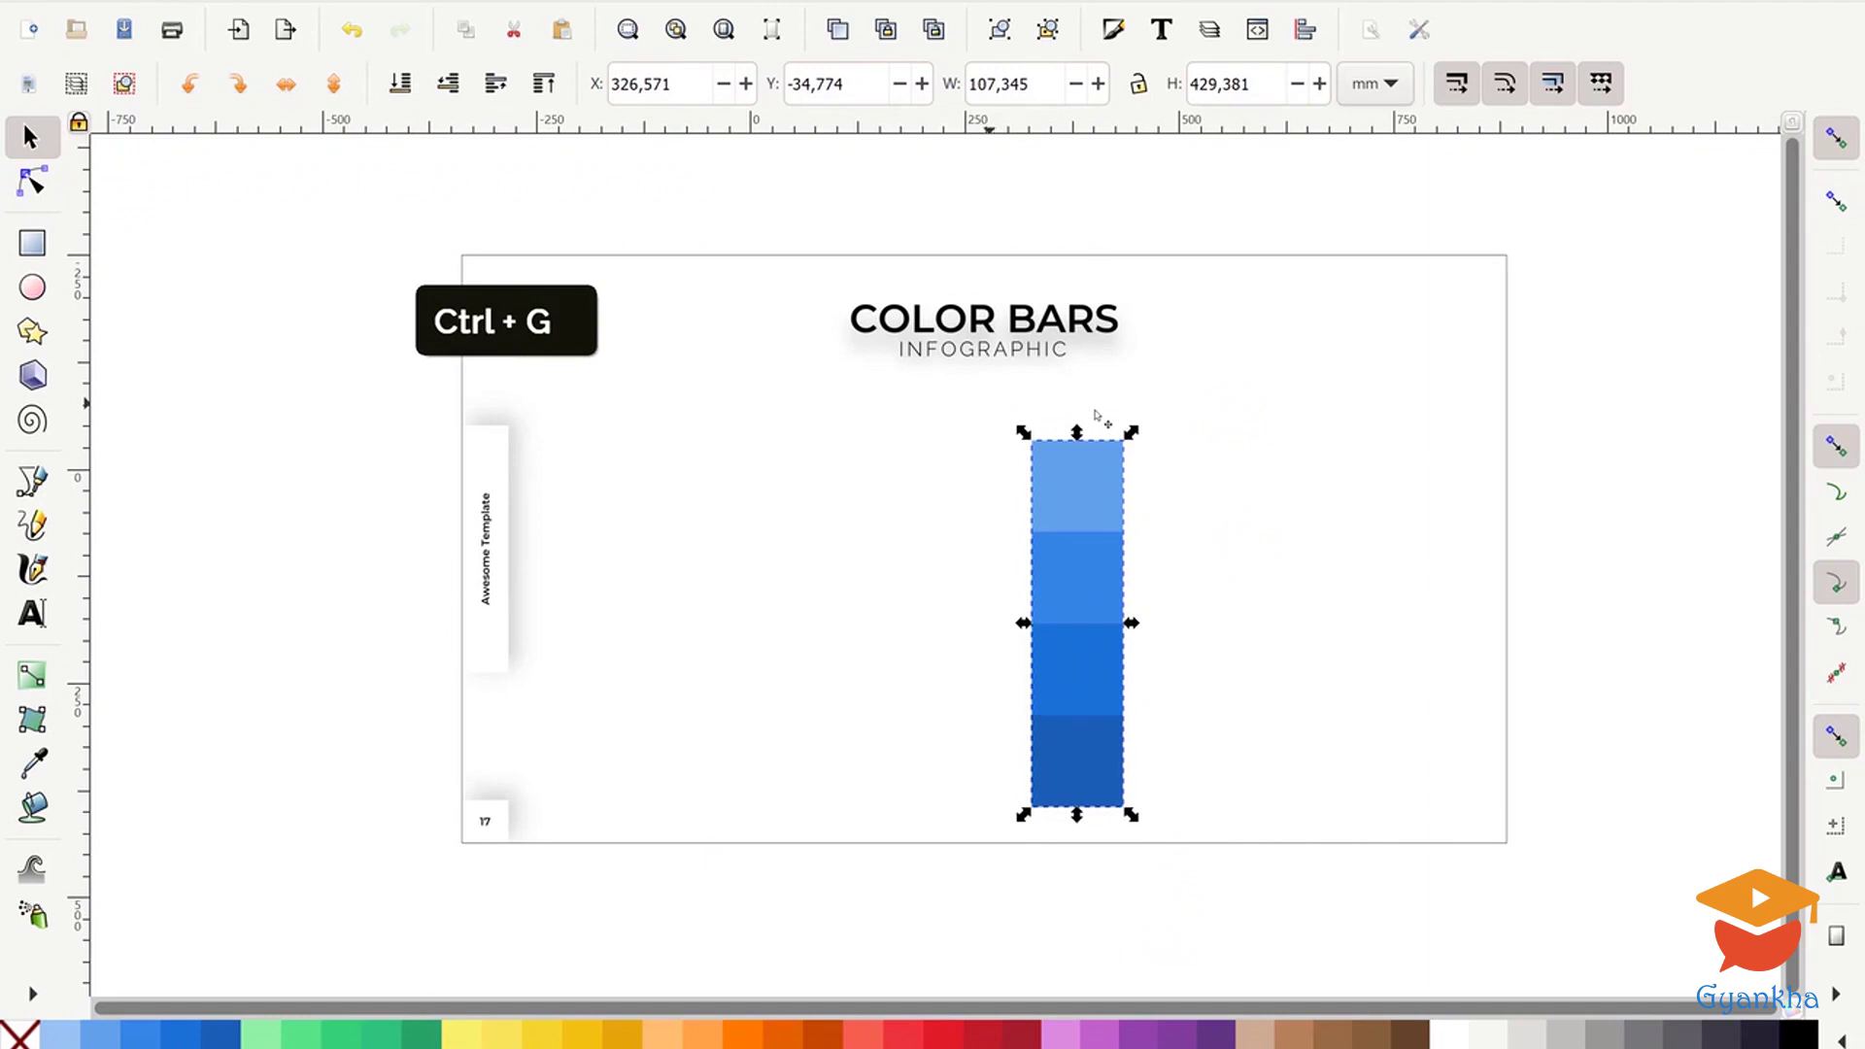
{"action": "left_click_drag", "start_coordinate": [1083, 495], "coordinate": [1467, 540]}
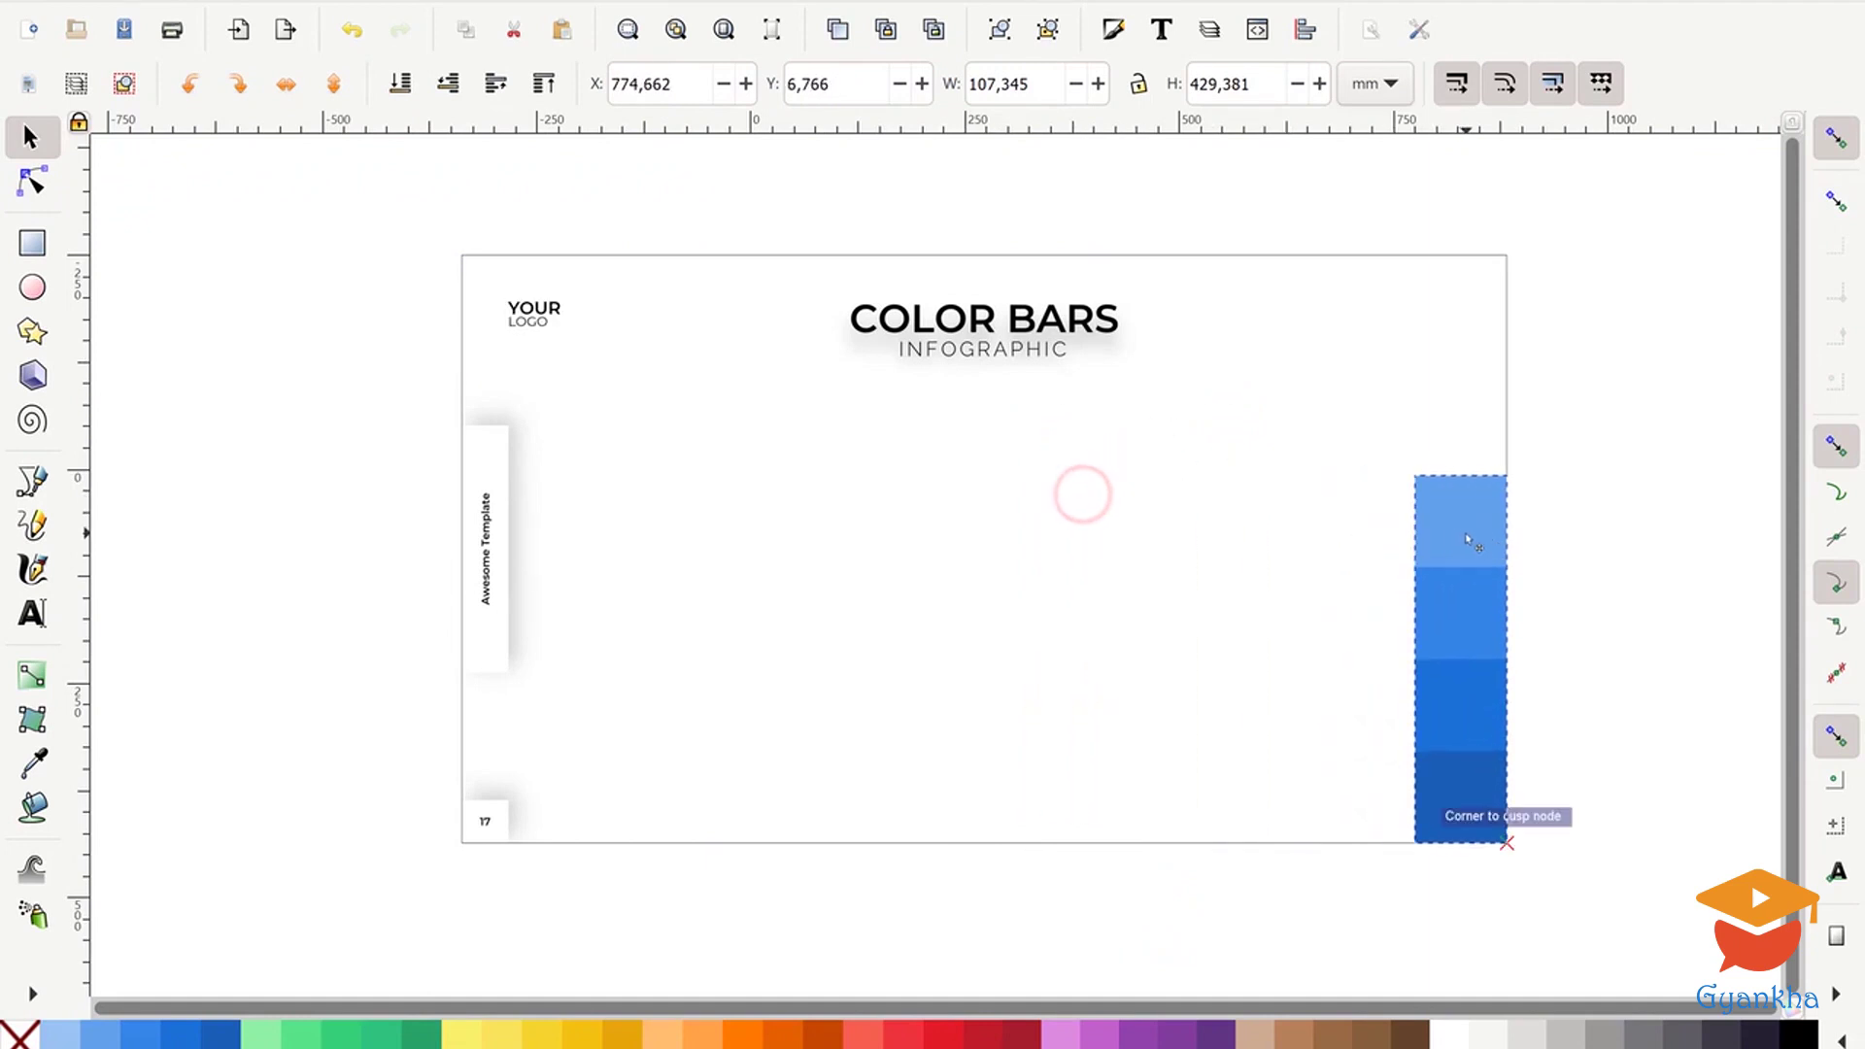
Enlarge the grouped column proportionally from its bottom-right corner to about 144 by 578 mm.
{"action": "left_click_drag", "start_coordinate": [1406, 466], "coordinate": [1277, 346]}
{"action": "left_click", "coordinate": [1581, 384]}
{"action": "left_click", "coordinate": [1473, 410]}
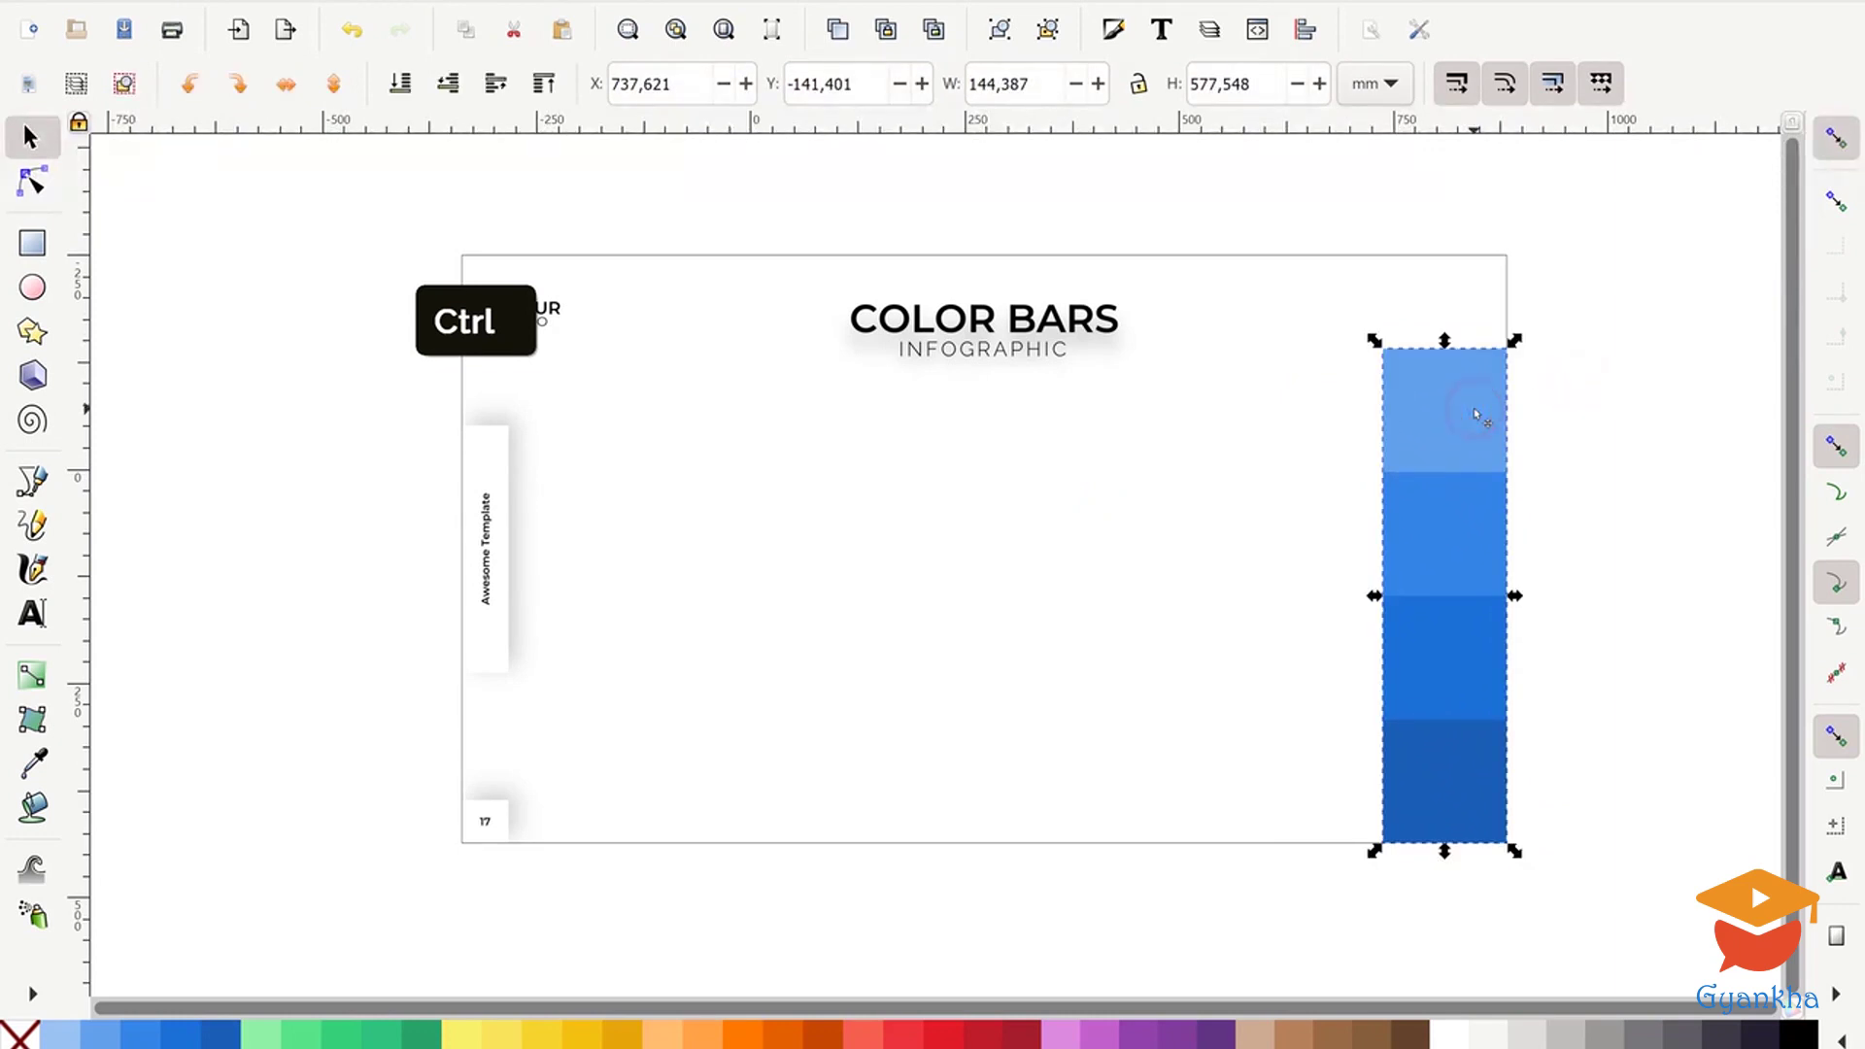
Duplicate the column to the left of the original and scale the copy down proportionally.
{"action": "key", "text": "ctrl+v"}
{"action": "left_click_drag", "start_coordinate": [1479, 446], "coordinate": [1309, 642]}
{"action": "key", "text": "shift"}
{"action": "left_click_drag", "start_coordinate": [1350, 437], "coordinate": [1350, 435]}
{"action": "key", "text": "ctrl"}
{"action": "left_click_drag", "start_coordinate": [1344, 350], "coordinate": [1285, 541]}
Center the small and large columns on the same horizontal axis, relative to the selection area.
{"action": "left_click", "coordinate": [1421, 525], "text": "shift"}
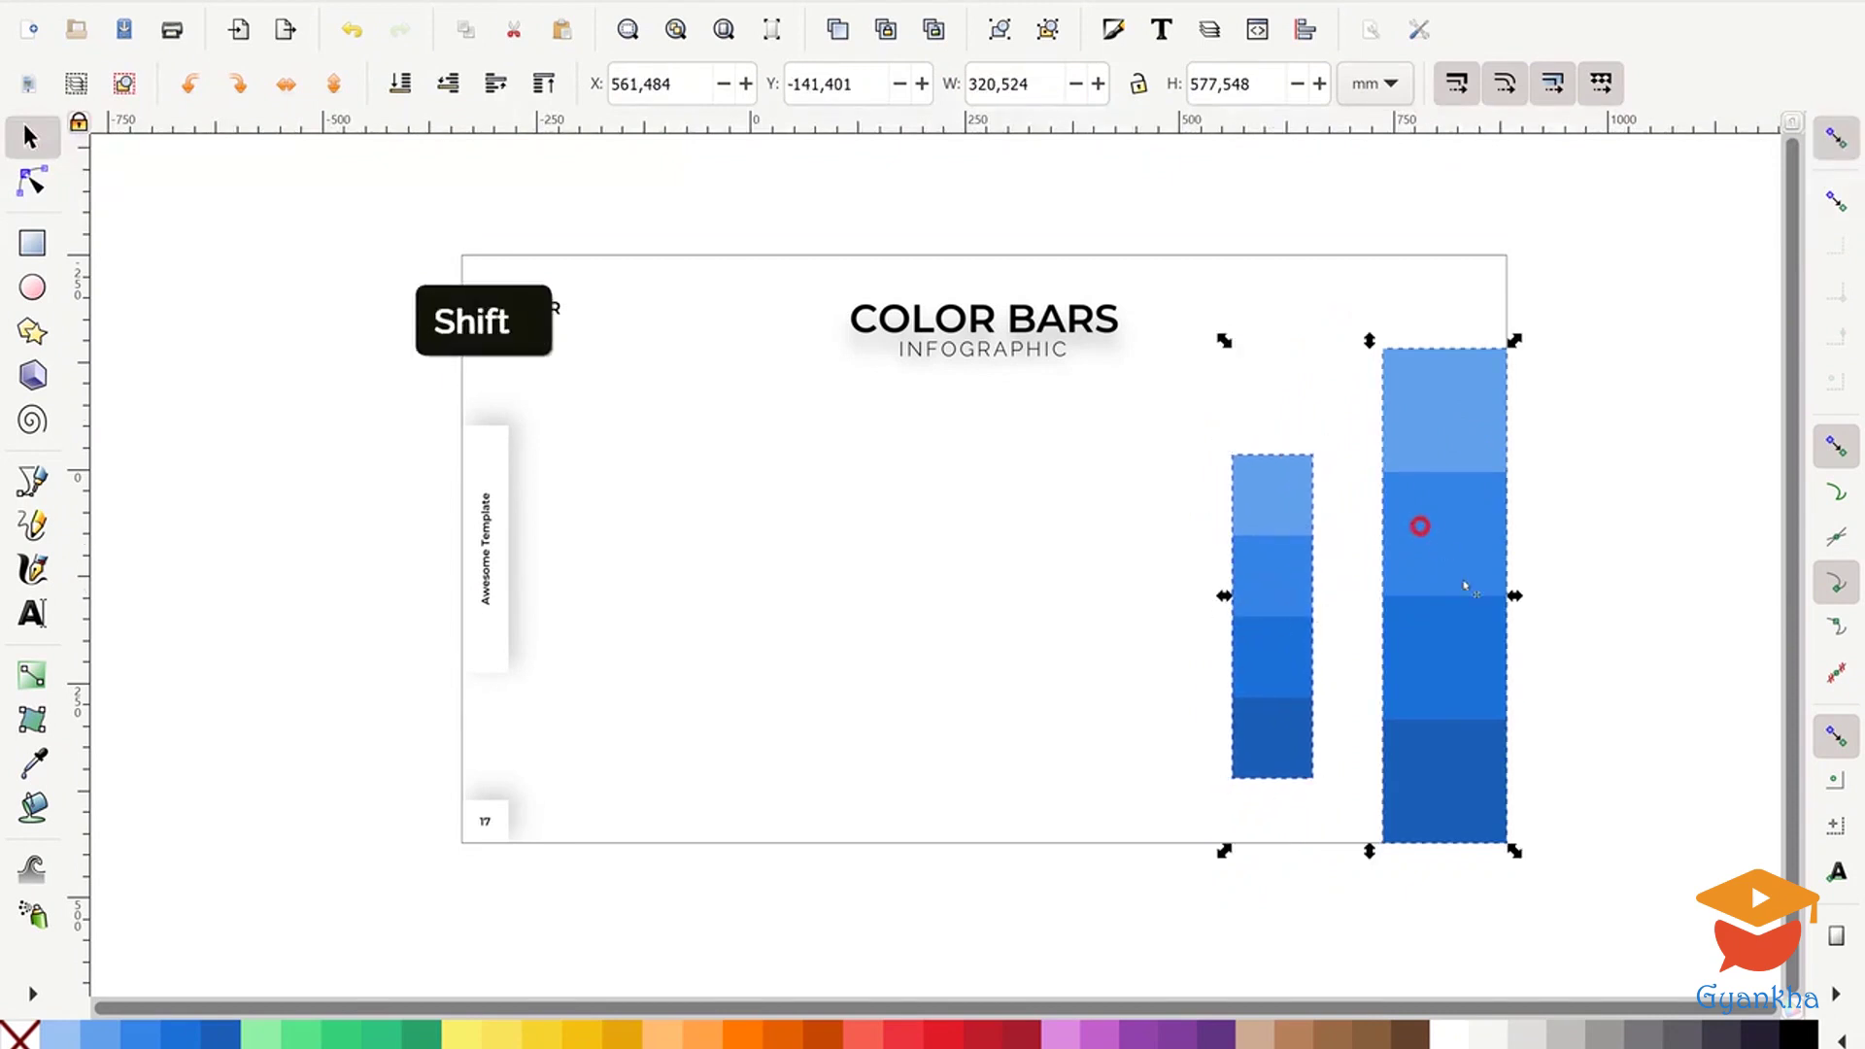
{"action": "left_click", "coordinate": [1303, 31]}
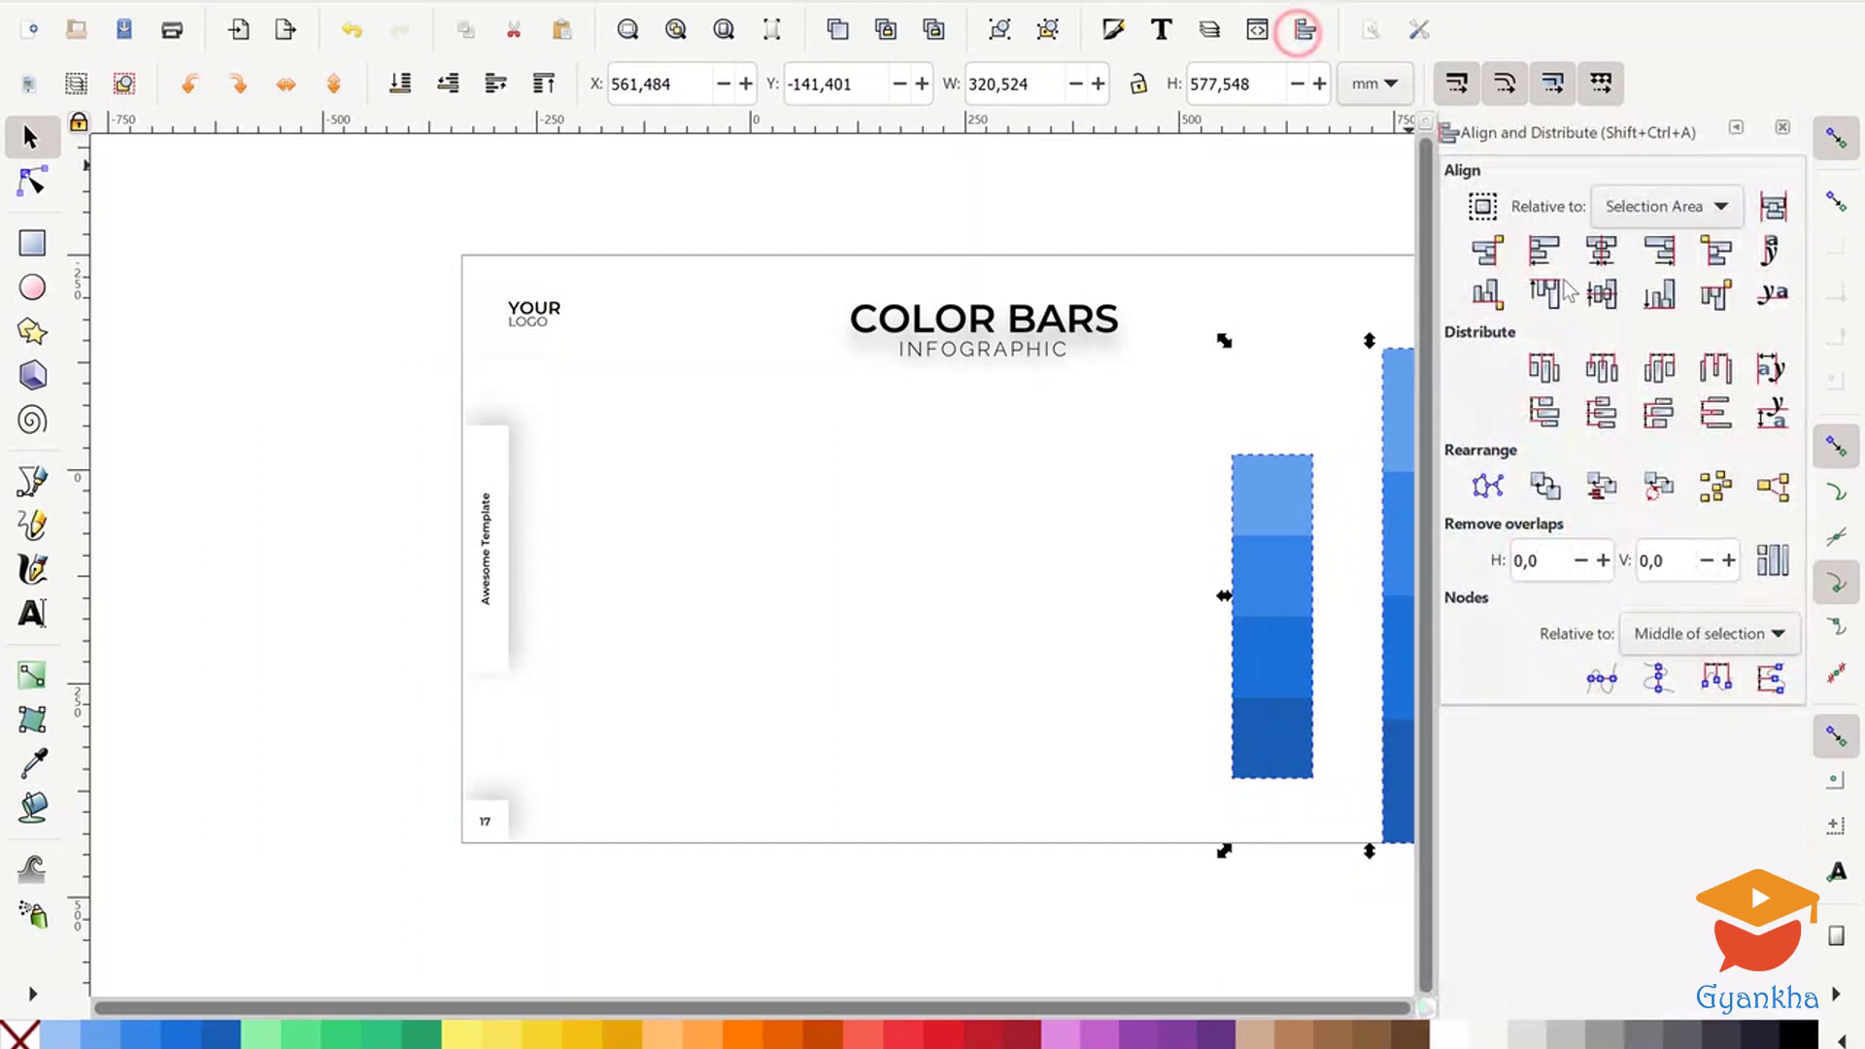
{"action": "left_click", "coordinate": [1602, 294]}
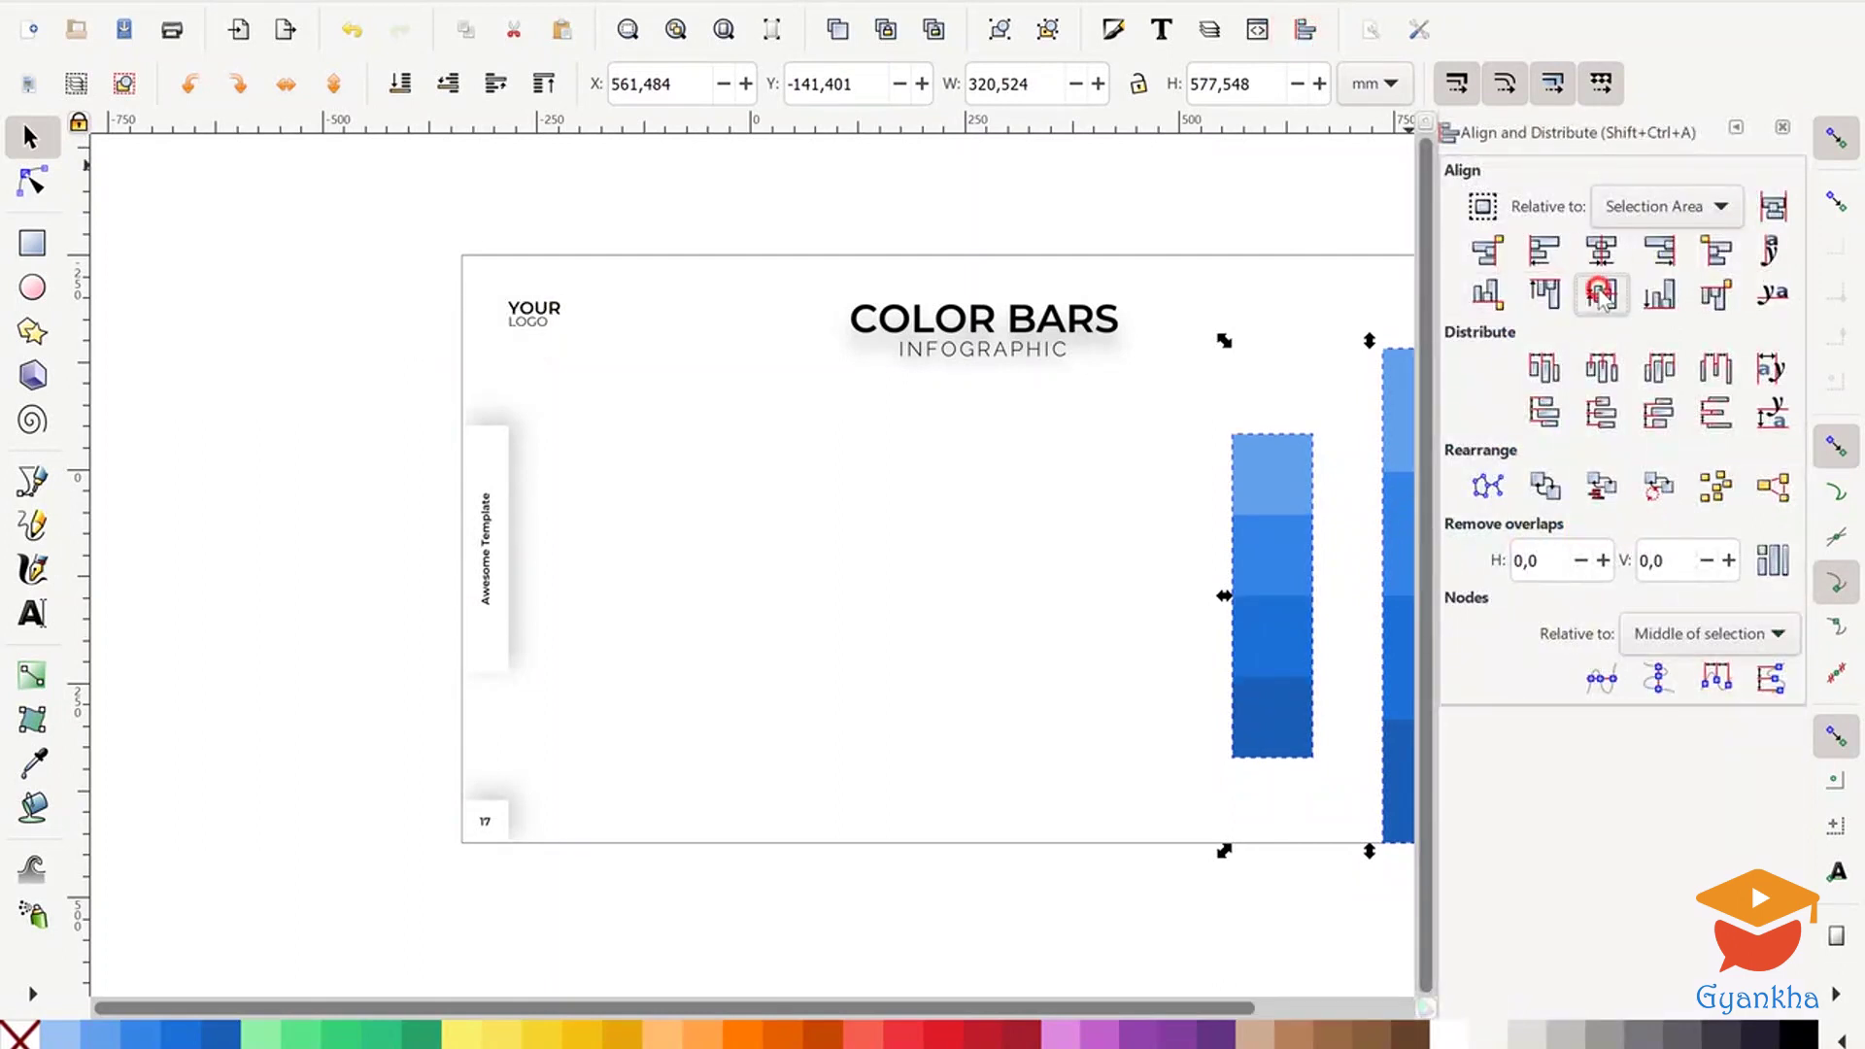
{"action": "left_click", "coordinate": [1090, 602]}
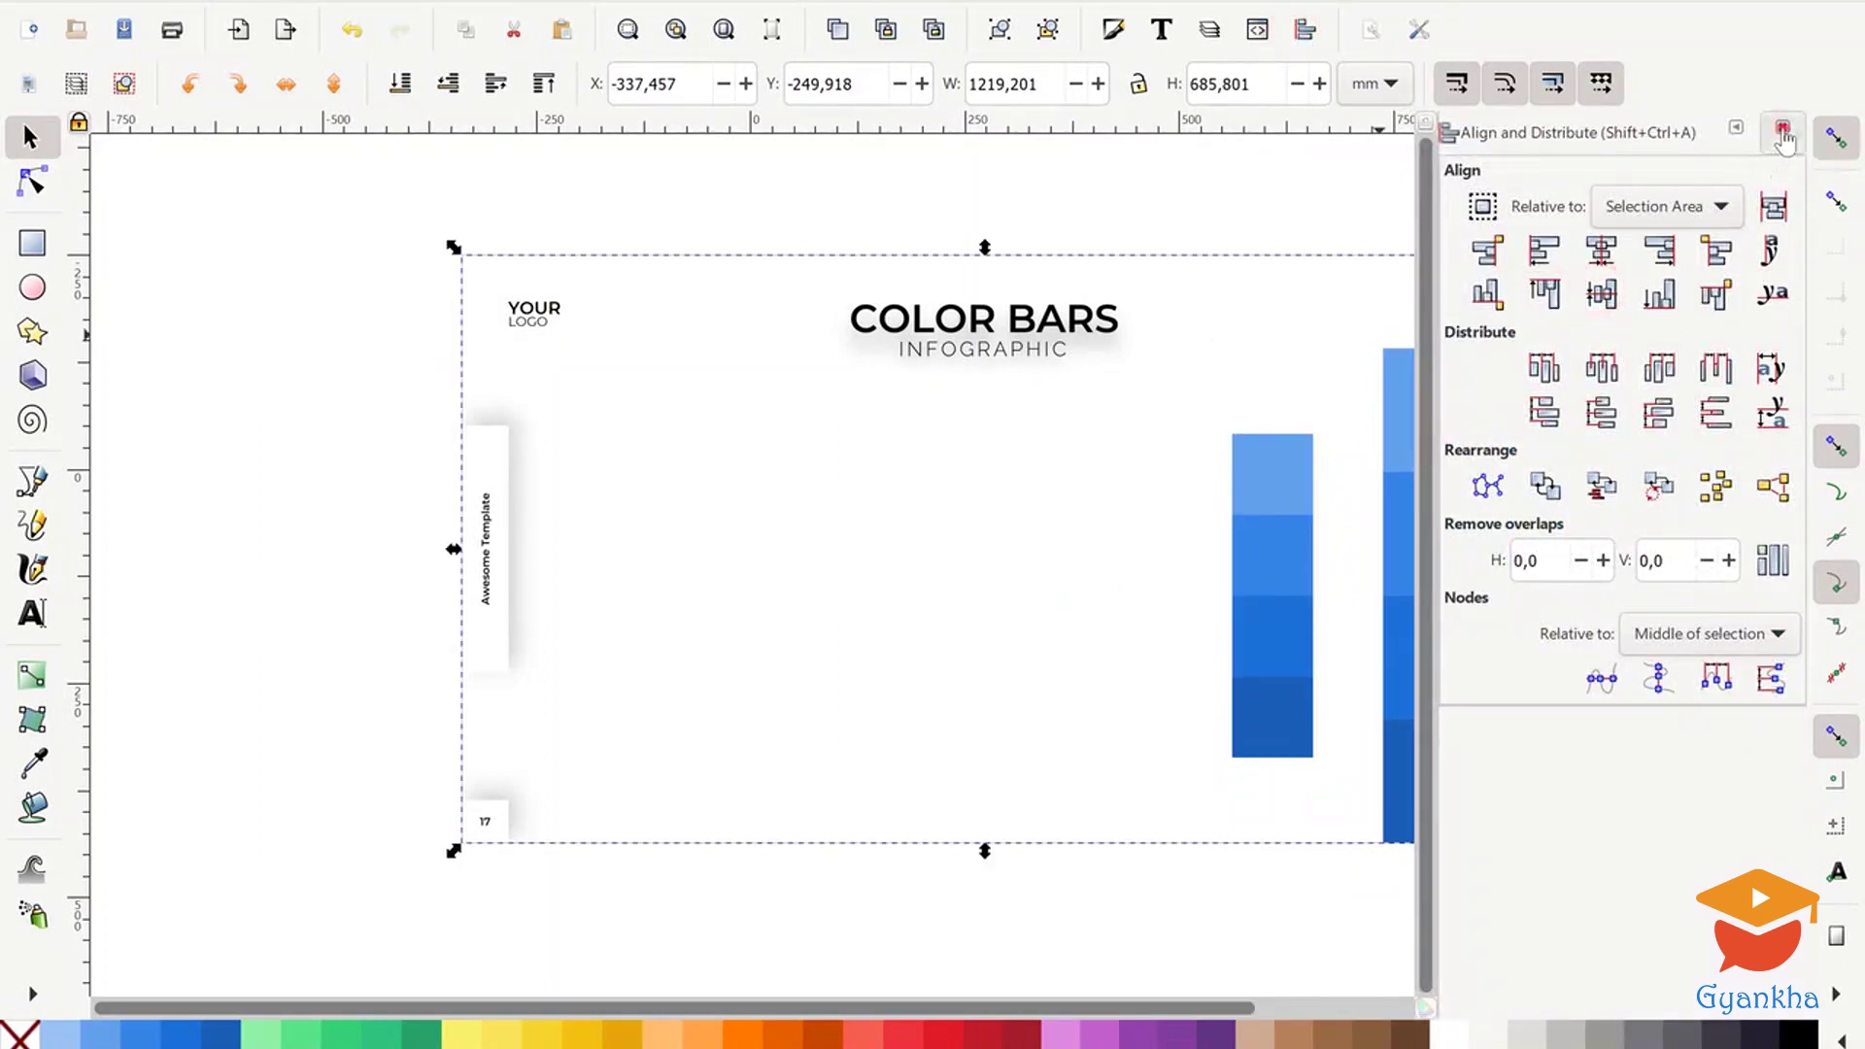
{"action": "left_click", "coordinate": [1783, 131]}
Stretch the smaller column leftward into four wide horizontal bars and ungroup both sets of shapes.
{"action": "left_click", "coordinate": [1297, 525]}
{"action": "left_click_drag", "start_coordinate": [1282, 529], "coordinate": [632, 620]}
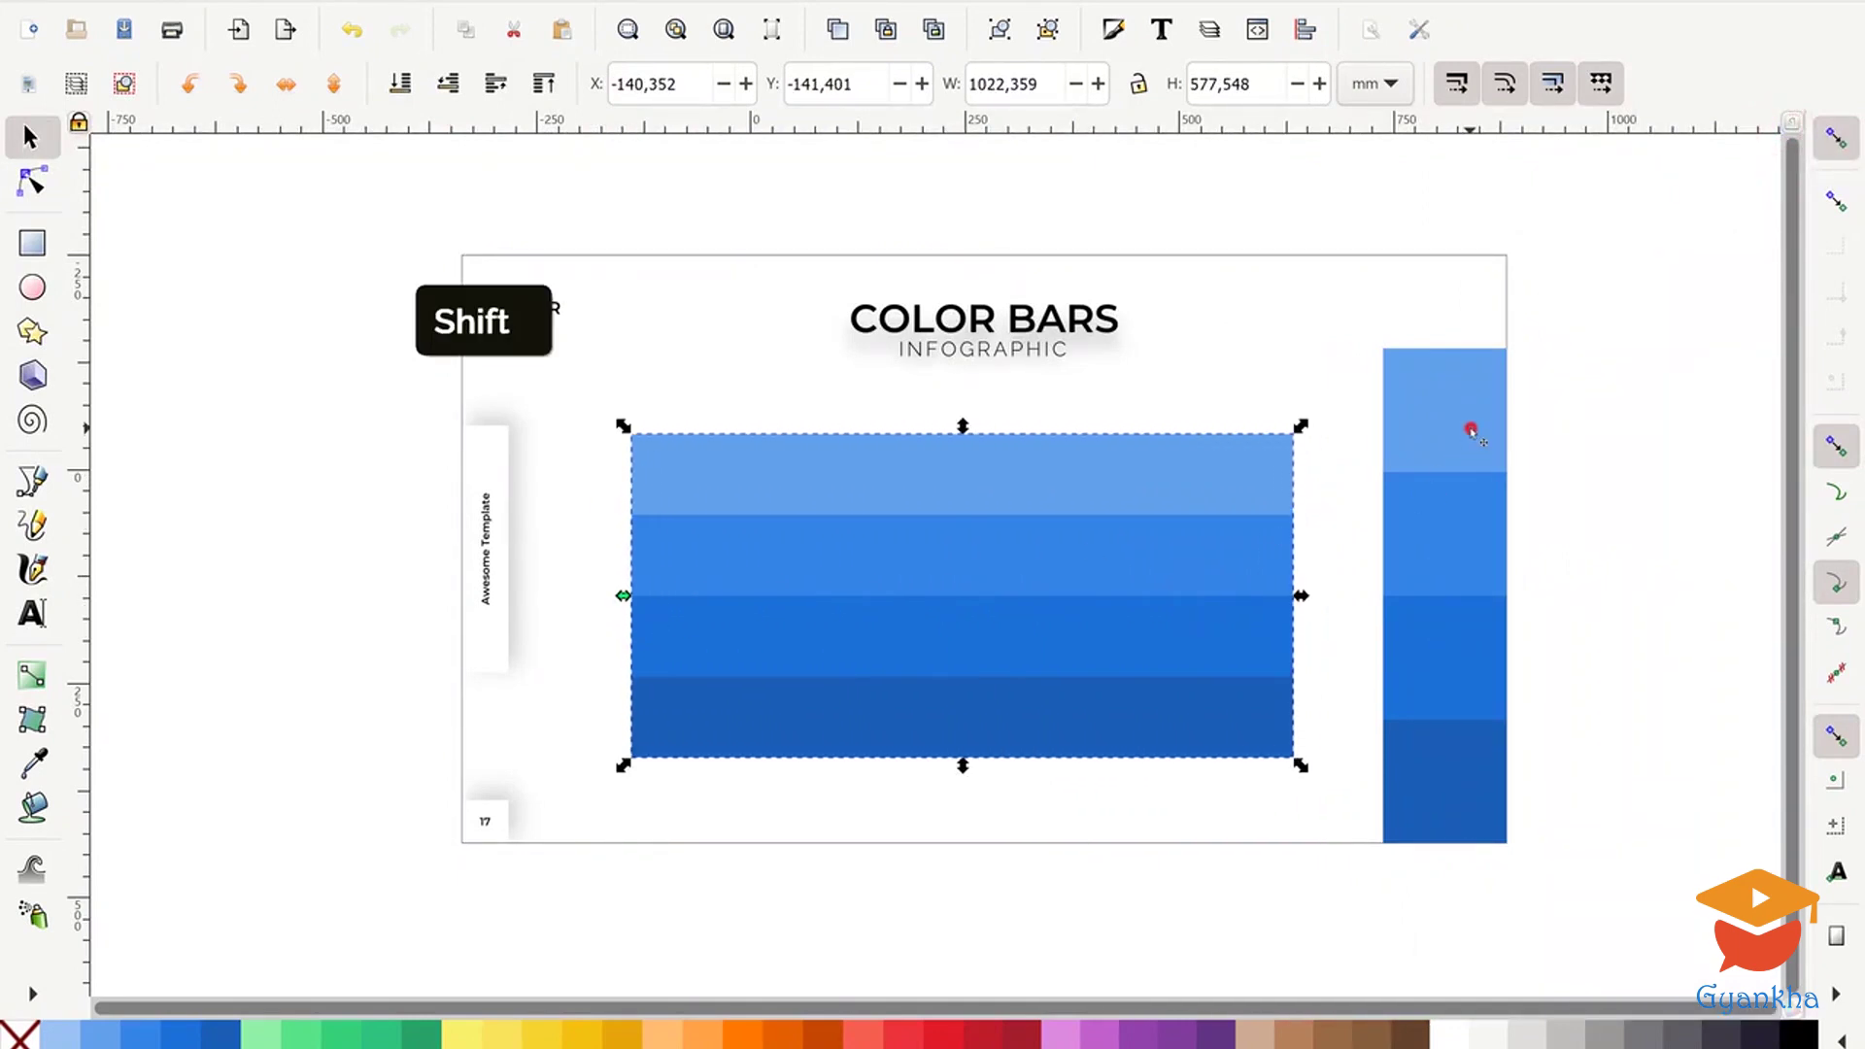
{"action": "left_click", "coordinate": [1465, 426], "text": "shift"}
{"action": "right_click", "coordinate": [1451, 424]}
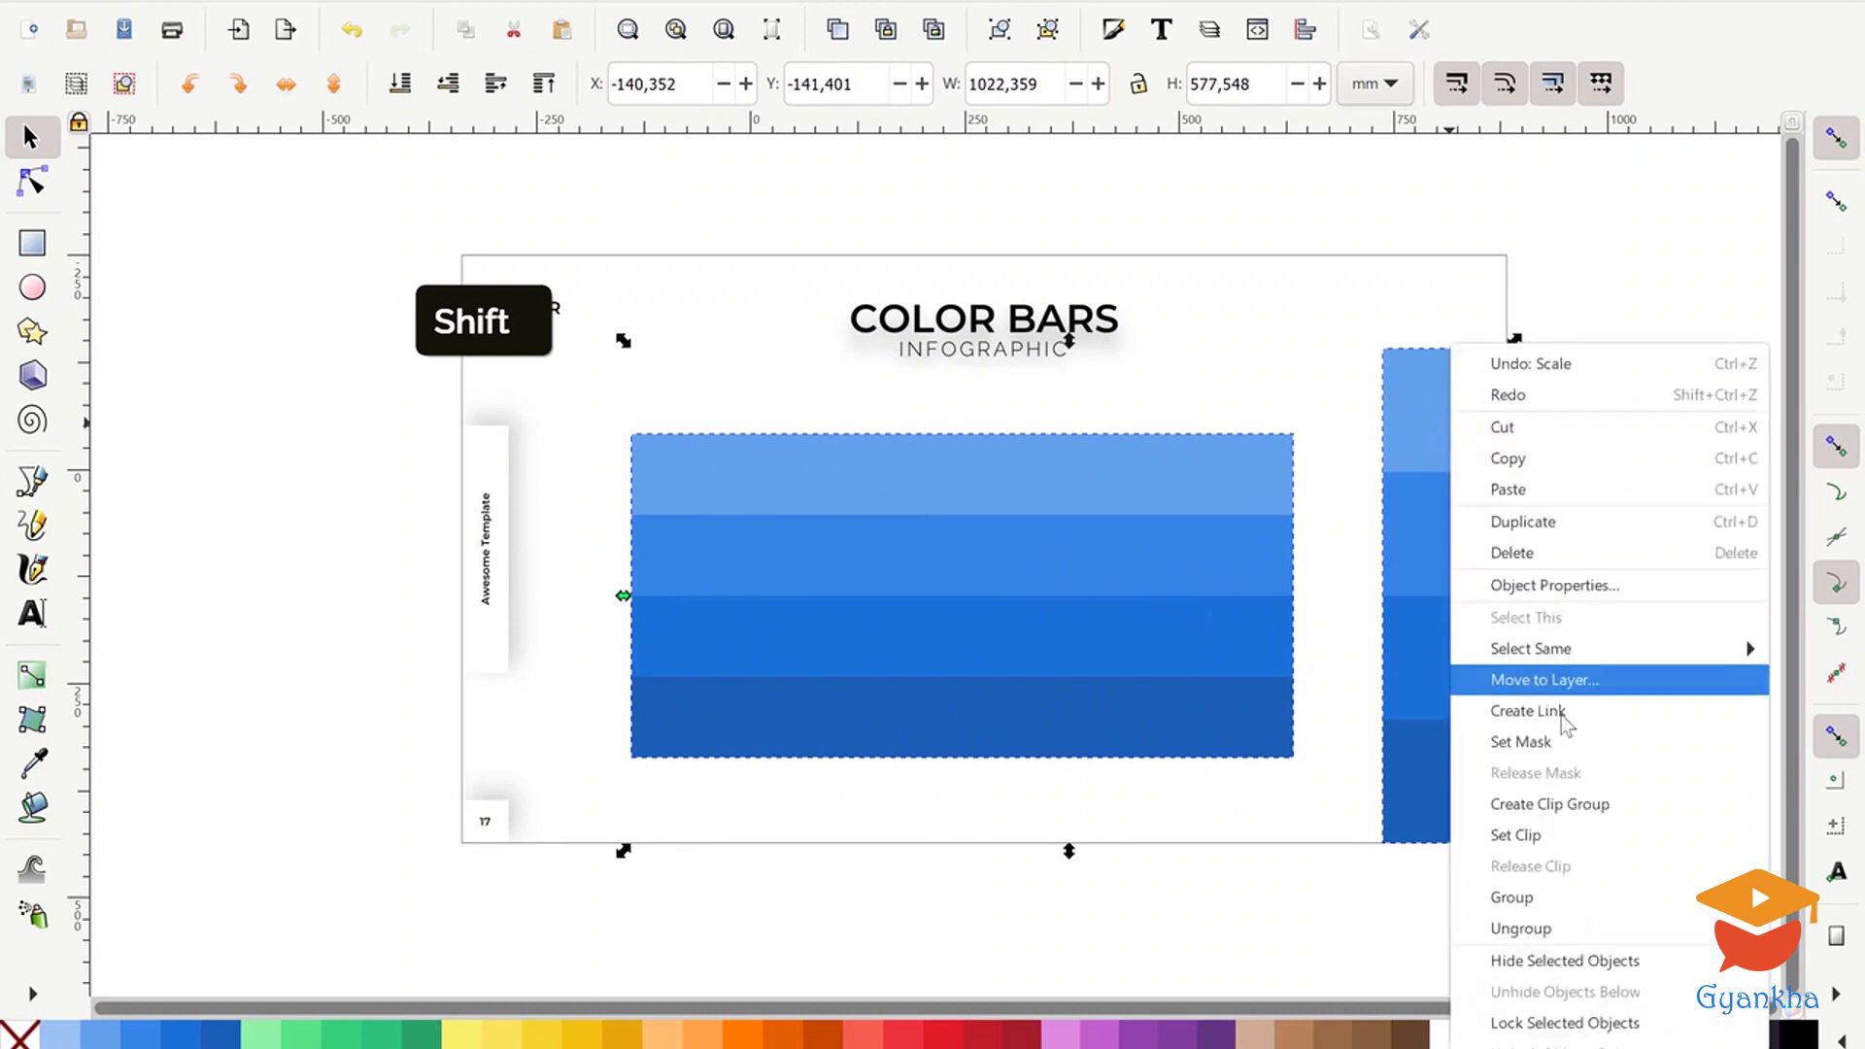
{"action": "left_click", "coordinate": [1569, 928]}
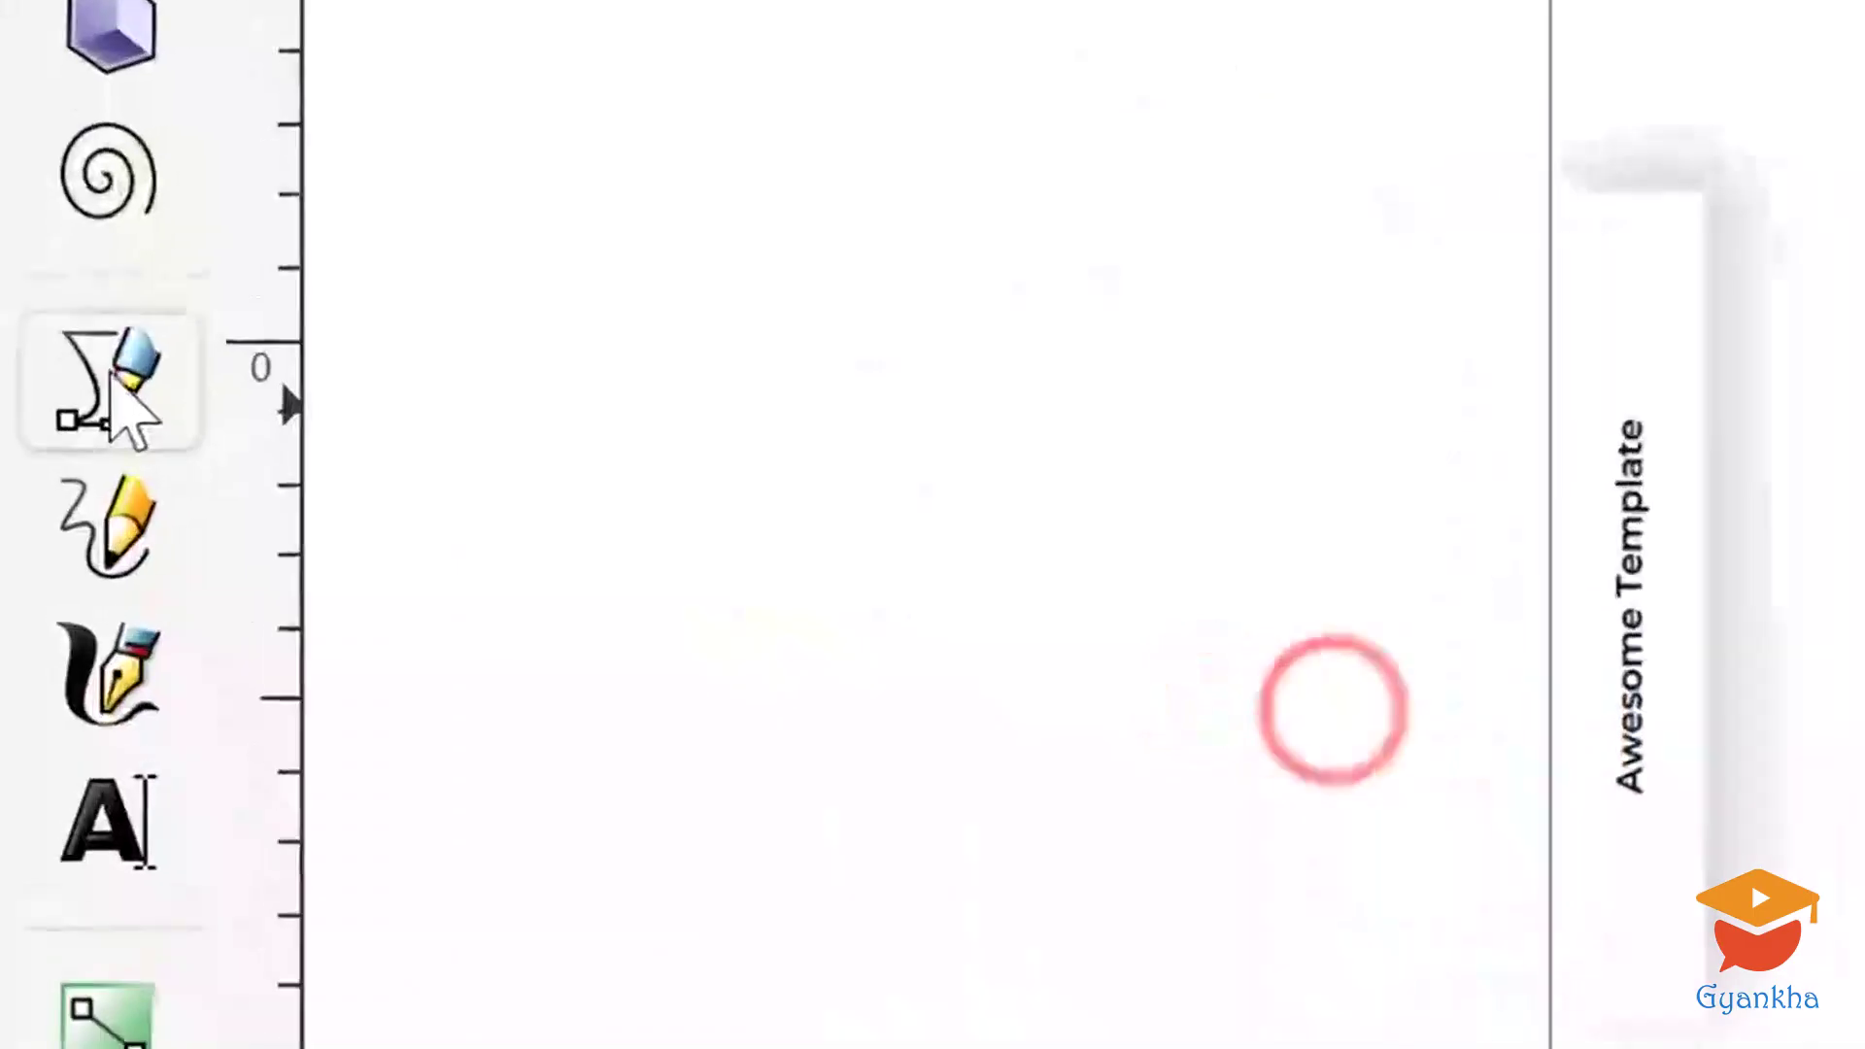
Draw a closed four-sided connector with the Bezier tool between the top bar's right end and the top square.
{"action": "left_click", "coordinate": [32, 479]}
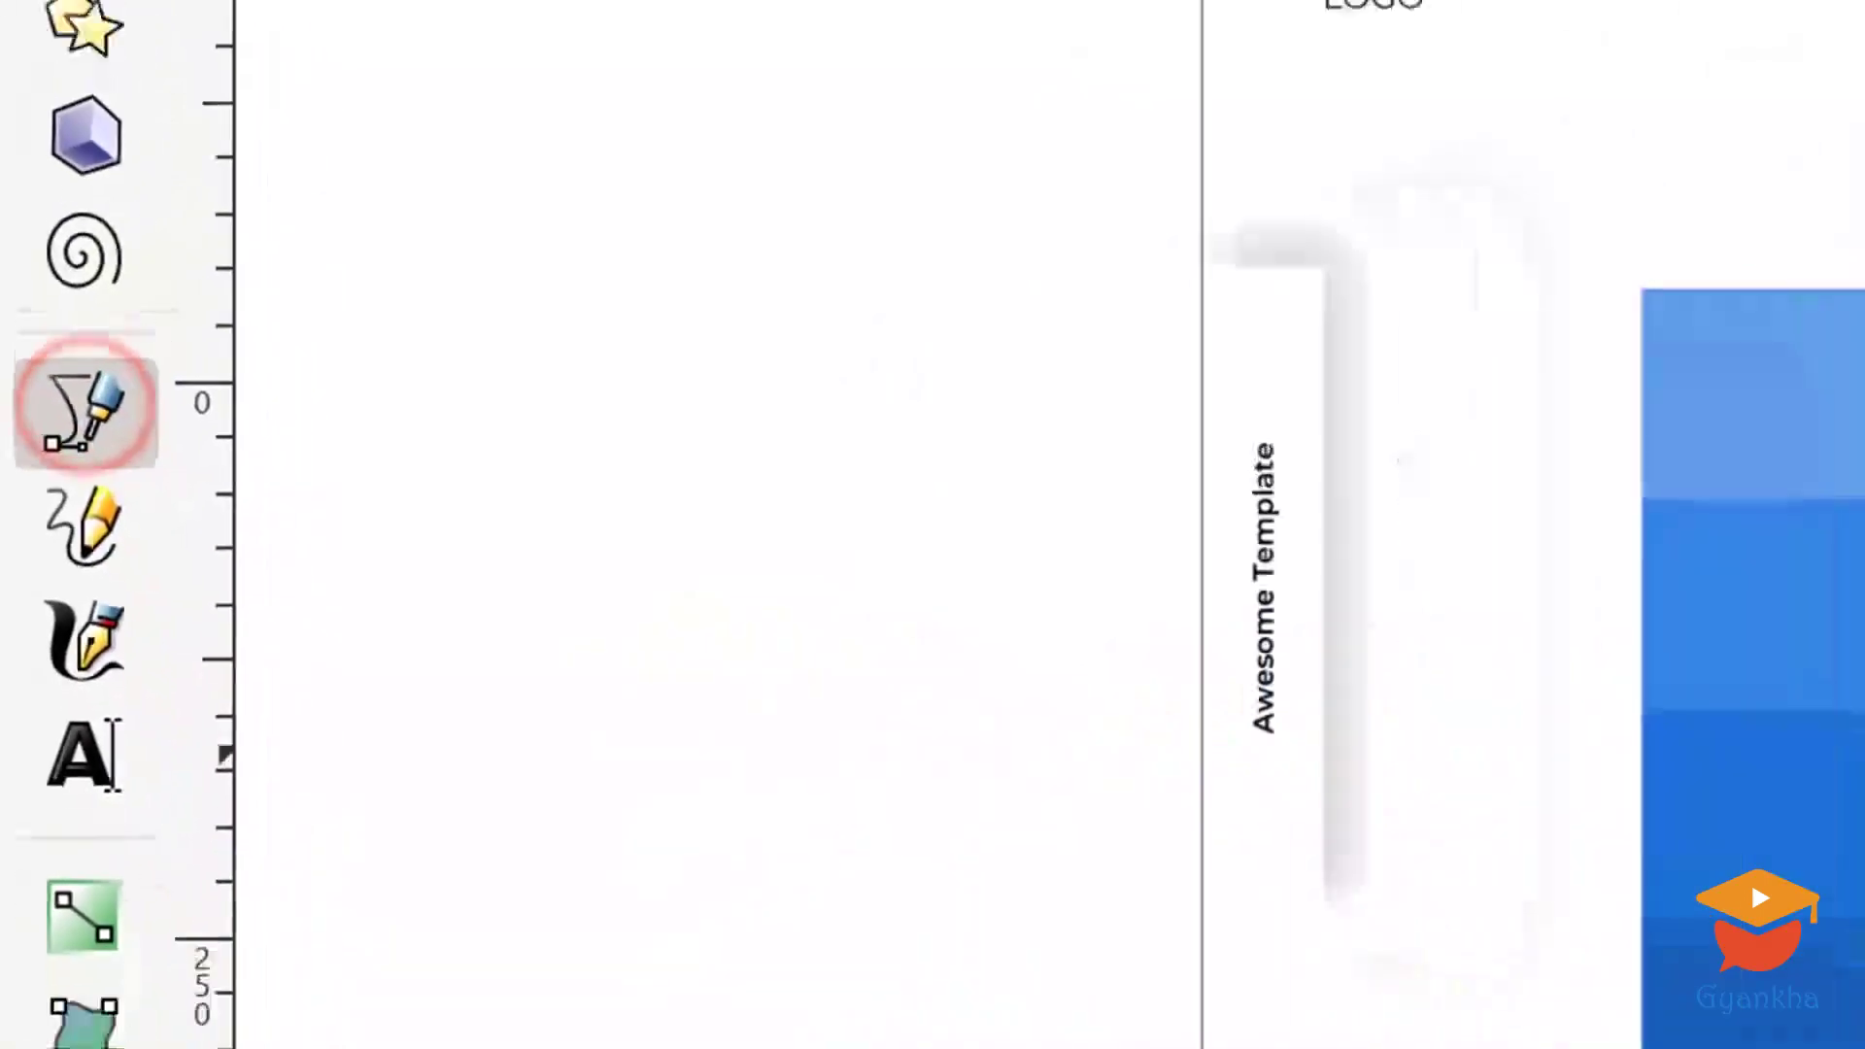
{"action": "left_click", "coordinate": [1339, 427]}
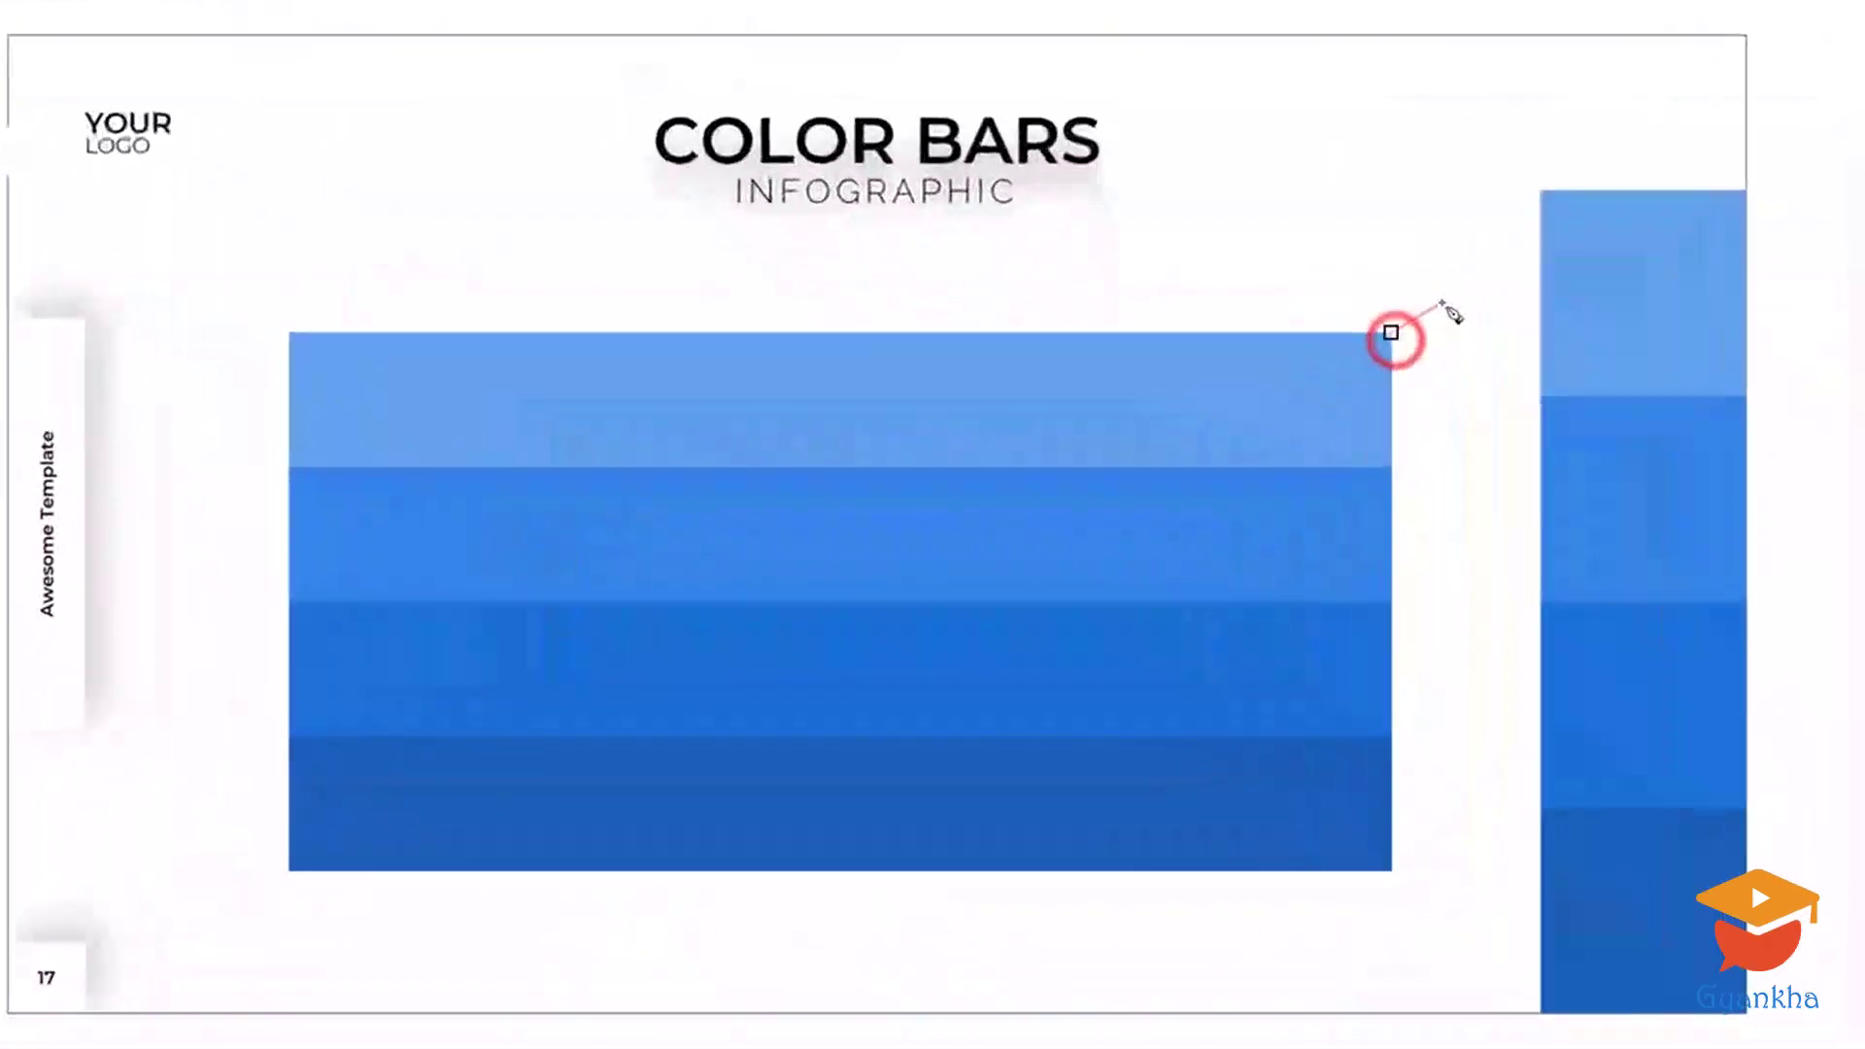
{"action": "left_click", "coordinate": [1534, 200]}
{"action": "left_click", "coordinate": [1534, 400]}
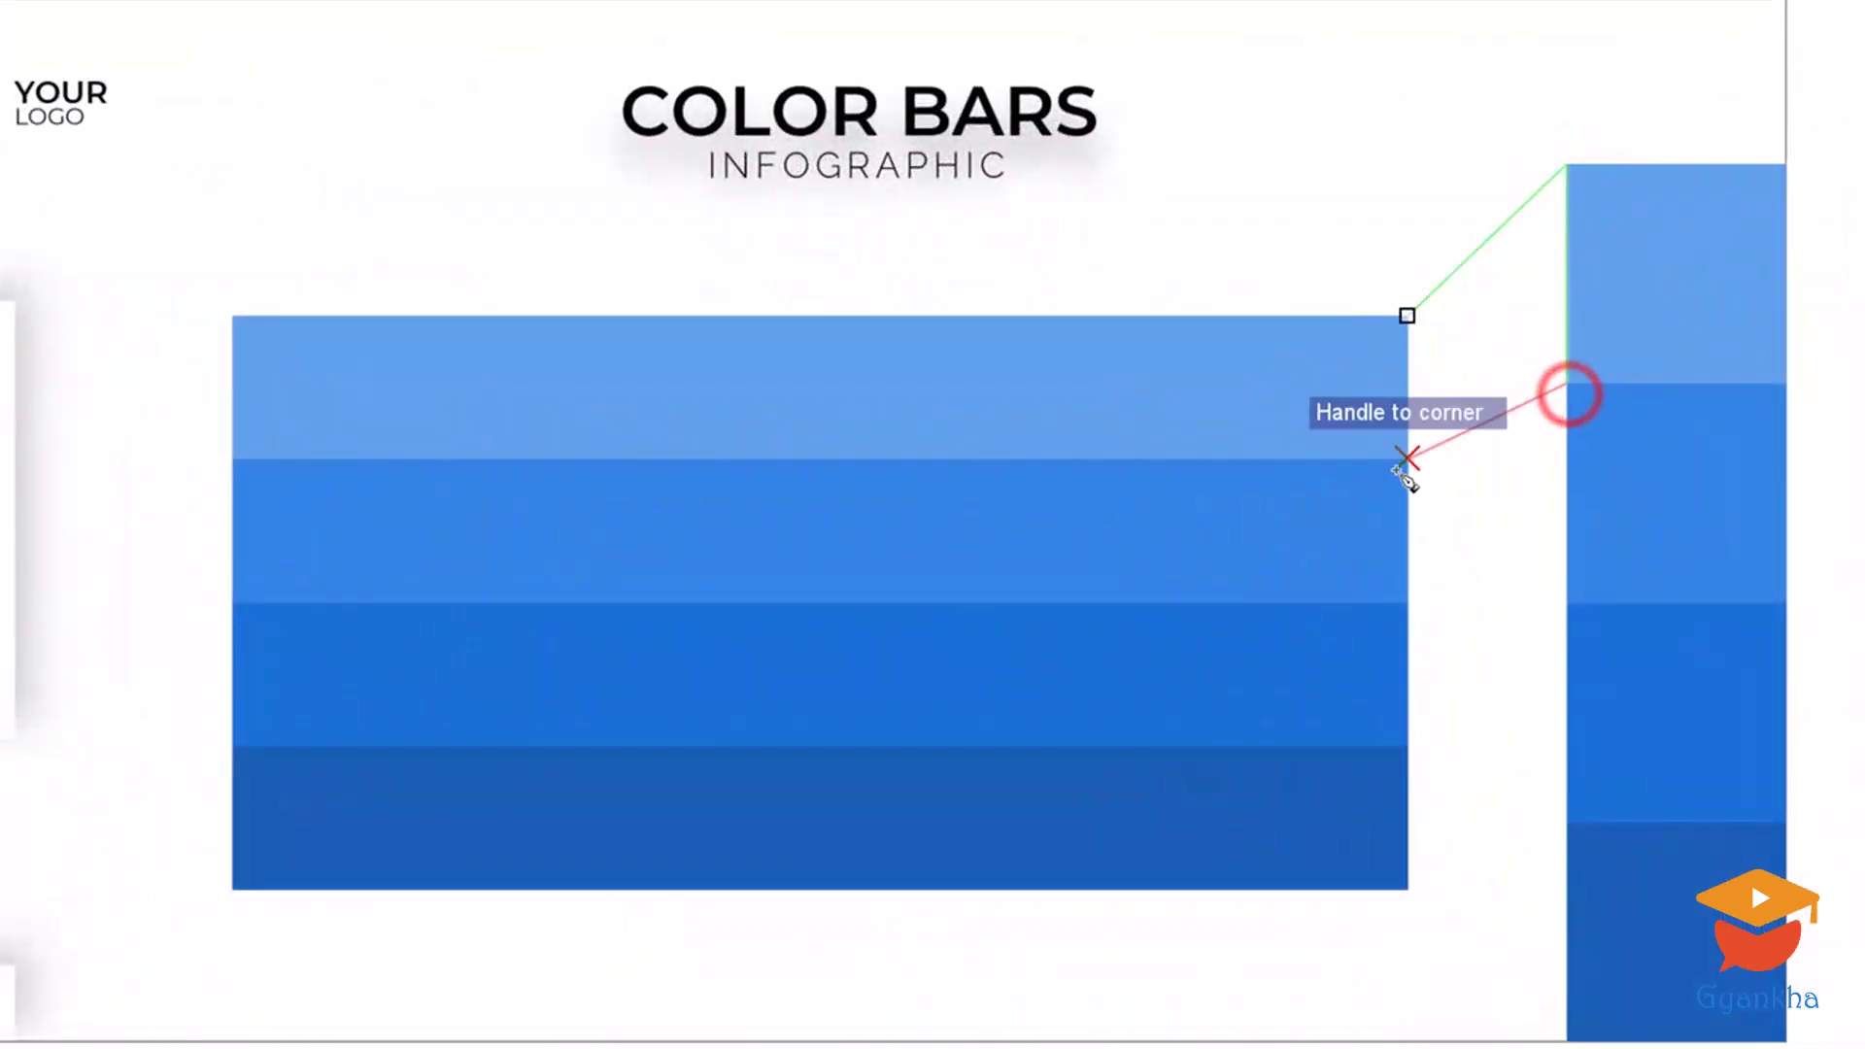
{"action": "left_click", "coordinate": [1409, 459]}
{"action": "left_click", "coordinate": [1409, 320]}
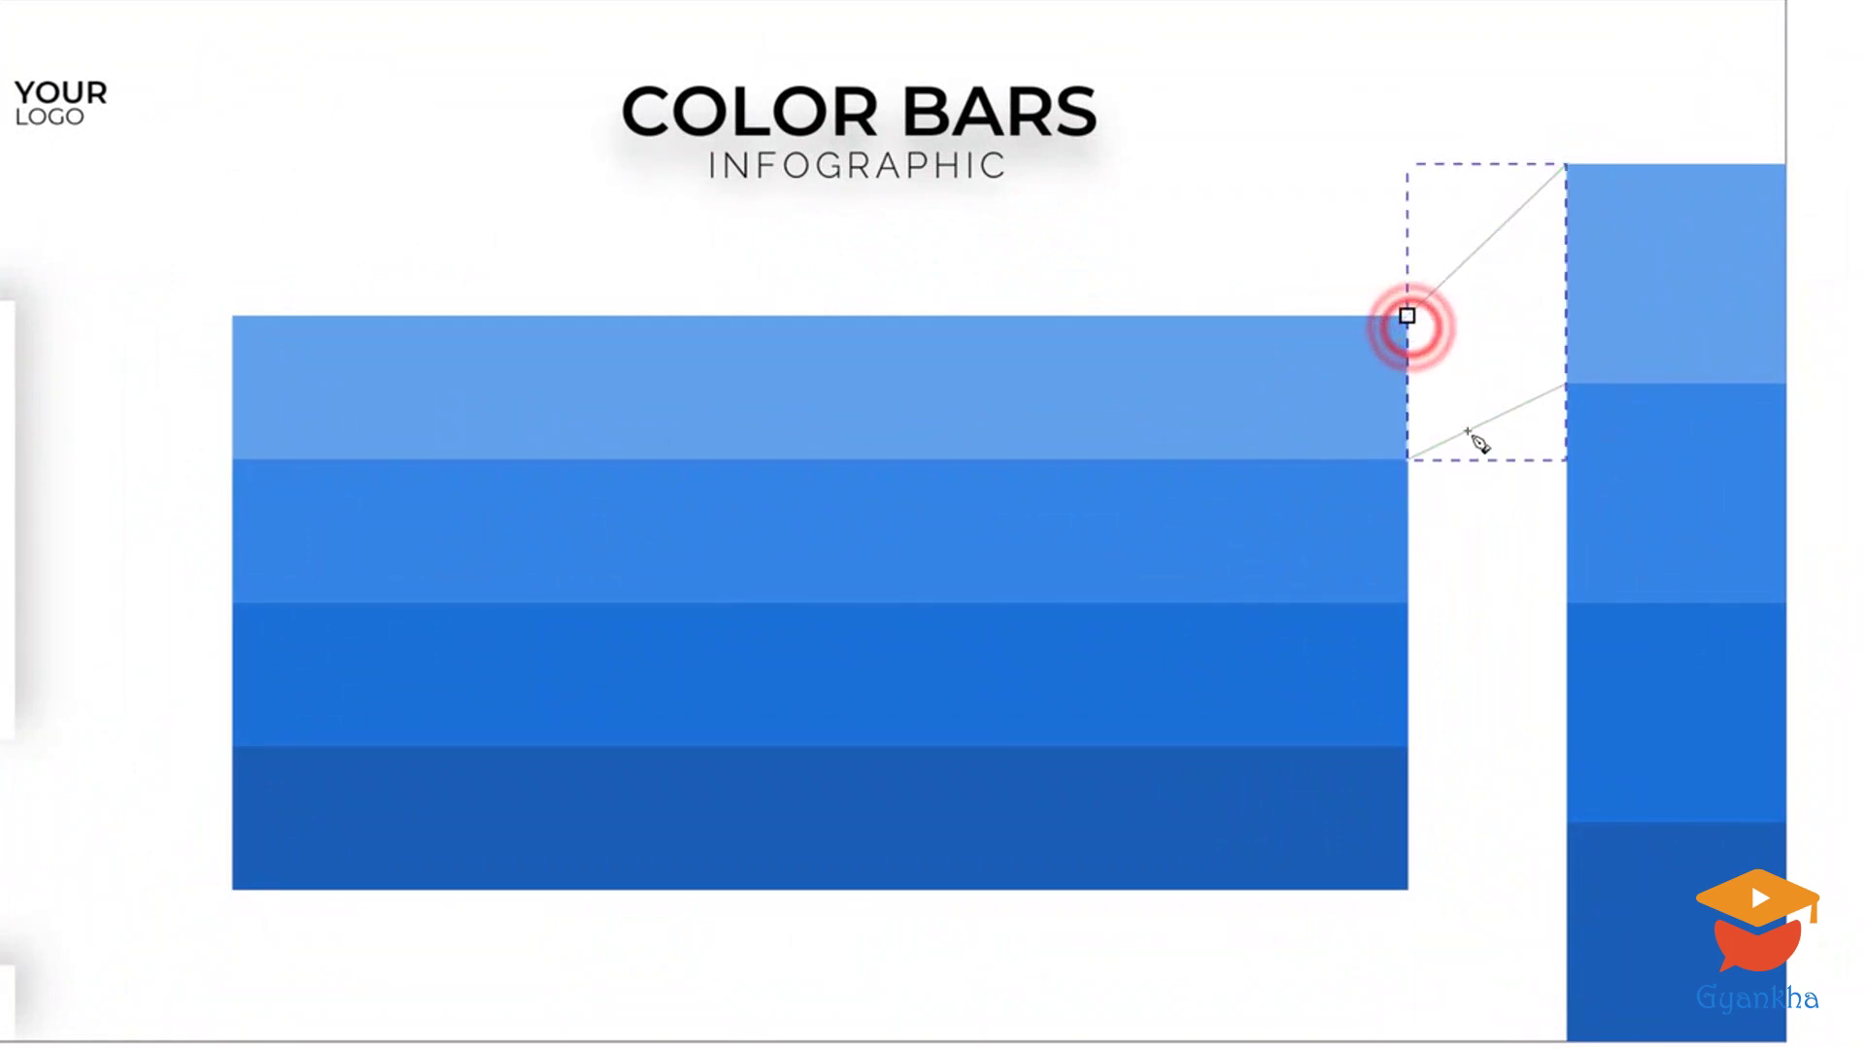
Draw a closed four-sided connector between the second bar's right end and the second square.
{"action": "left_click", "coordinate": [1409, 458]}
{"action": "left_click", "coordinate": [1566, 385]}
{"action": "left_click", "coordinate": [1567, 603]}
{"action": "left_click", "coordinate": [1409, 603]}
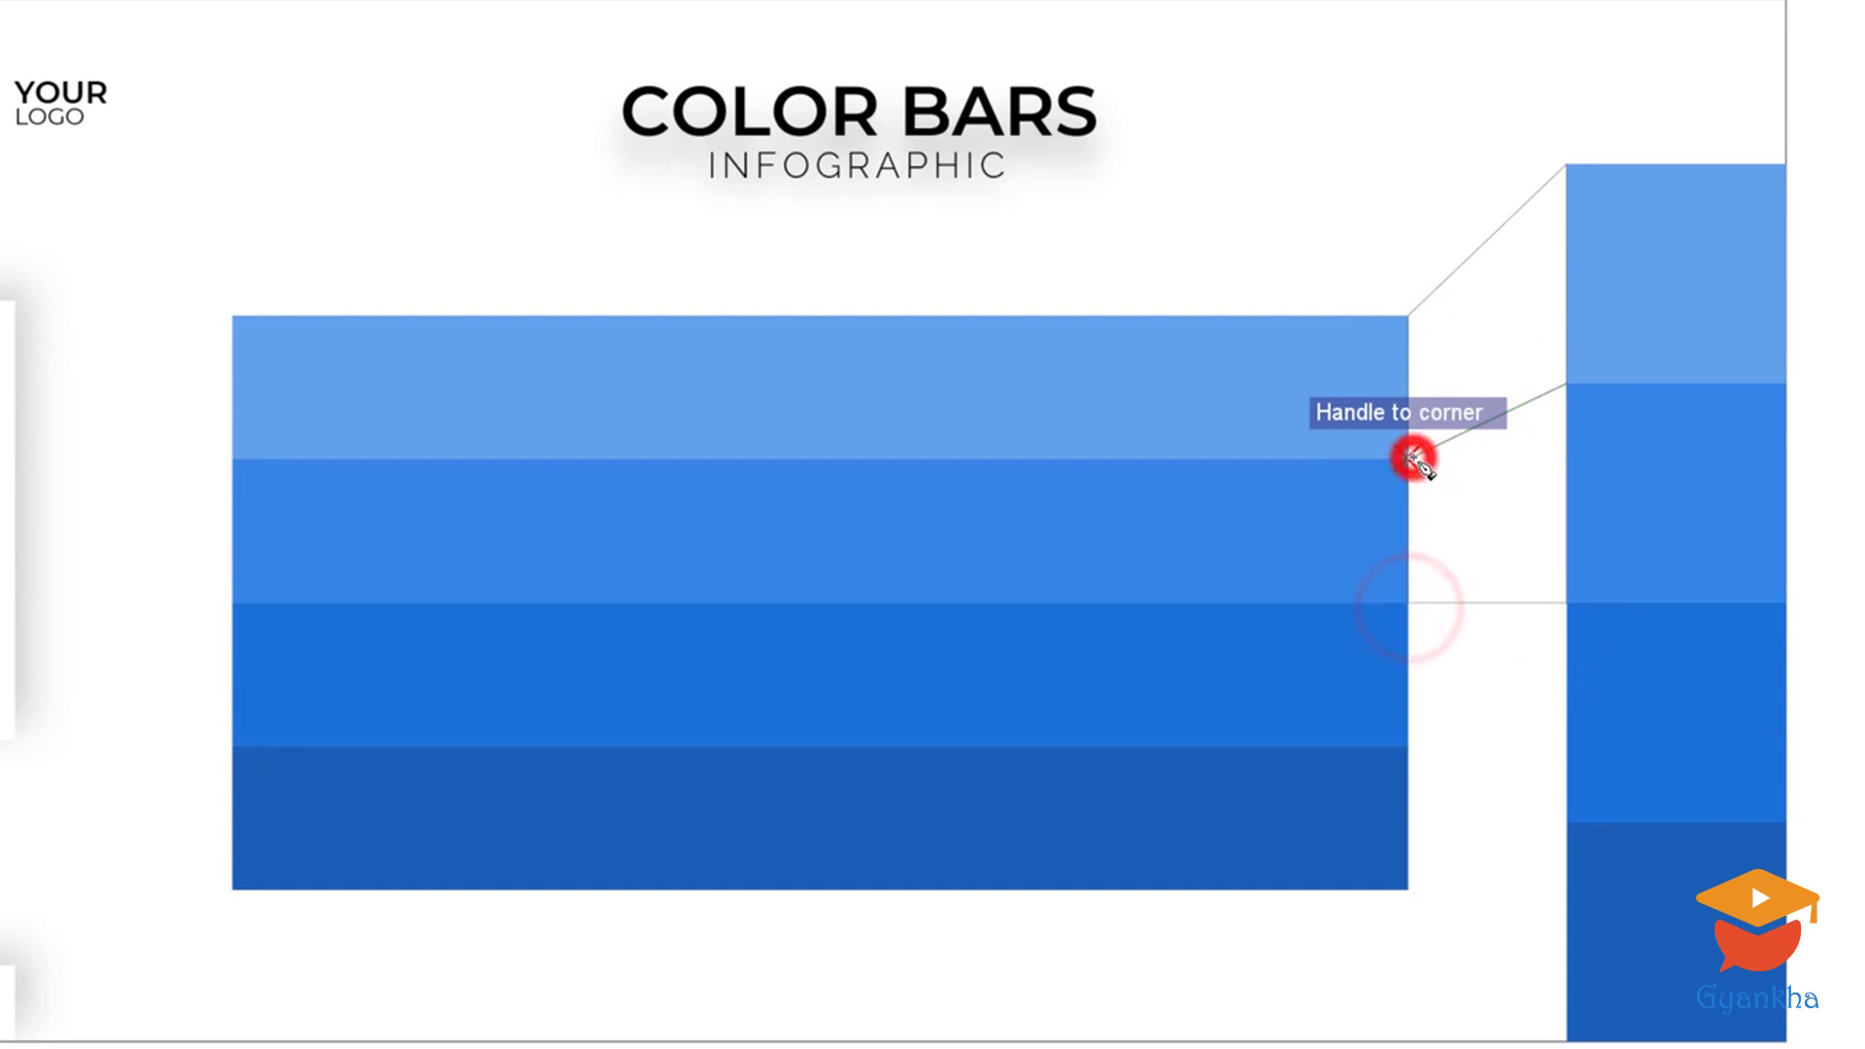
{"action": "left_click", "coordinate": [1411, 459]}
Draw a closed four-sided connector between the third bar's right end and the third square.
{"action": "left_click", "coordinate": [1409, 746]}
{"action": "left_click", "coordinate": [1408, 603]}
{"action": "left_click", "coordinate": [1566, 603]}
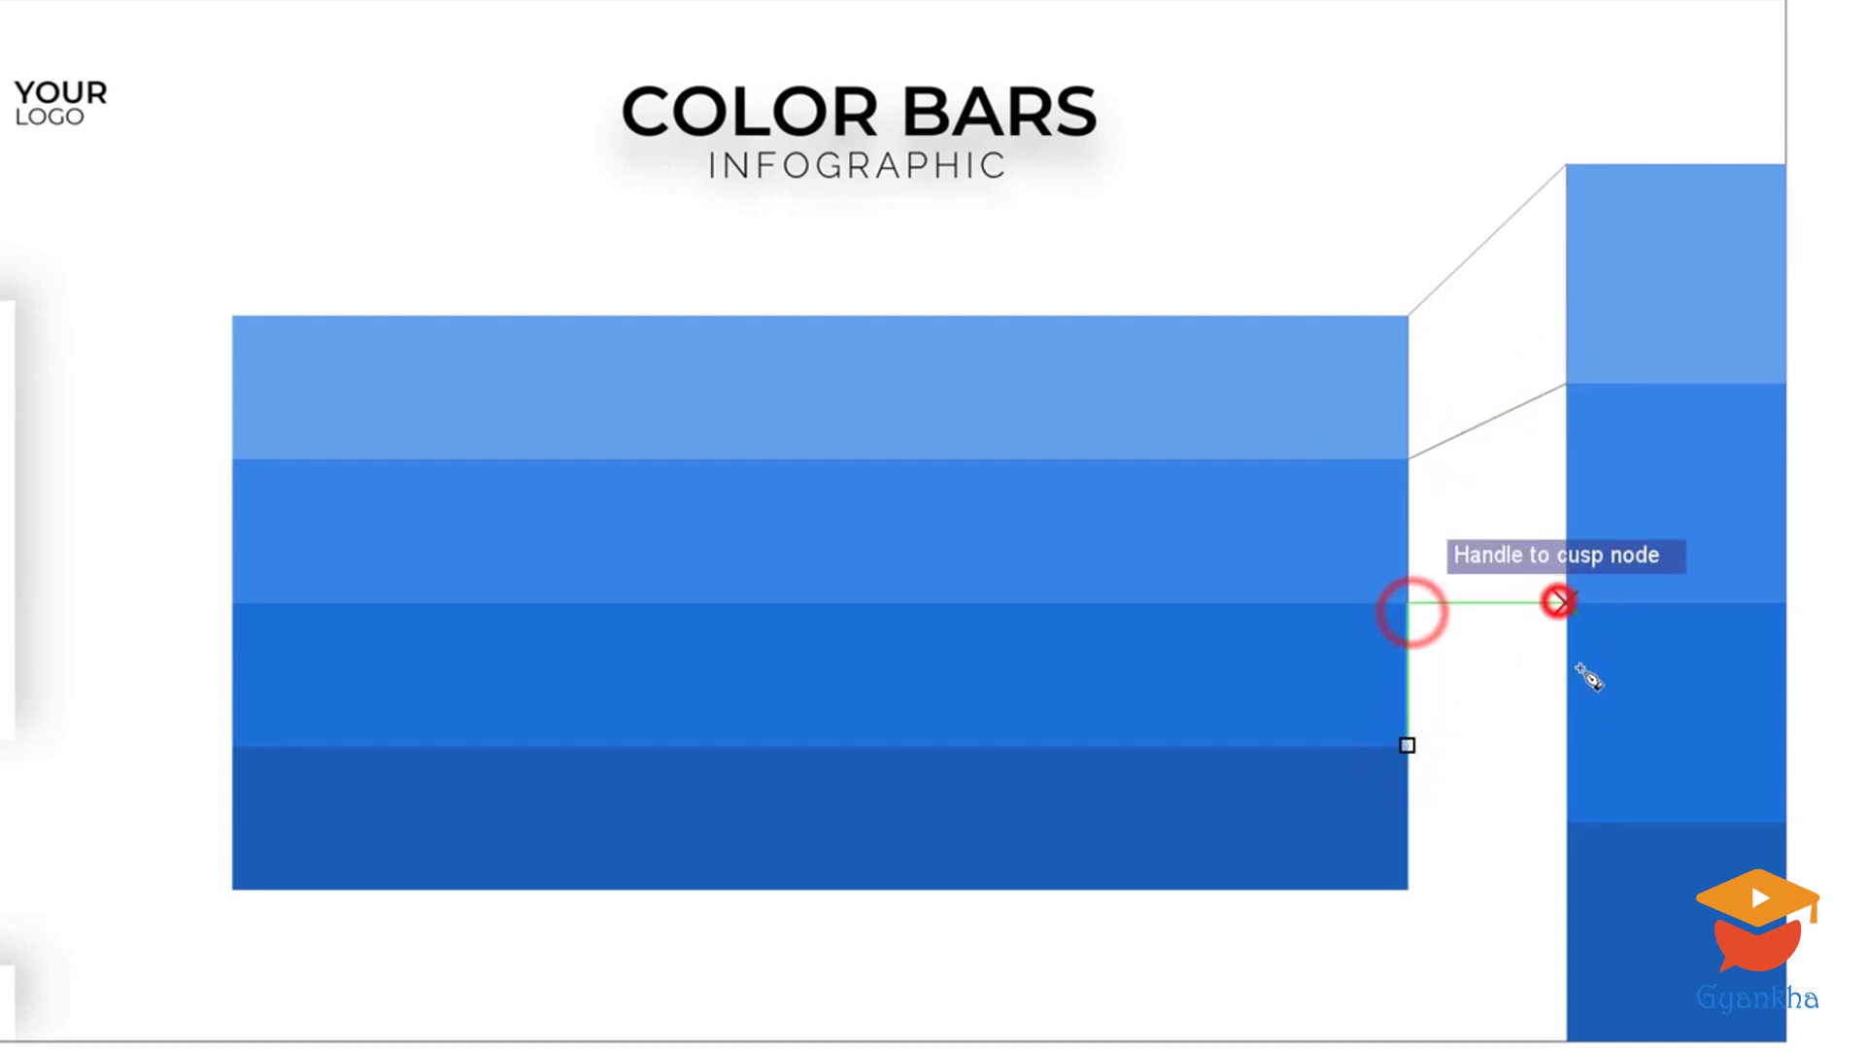
{"action": "left_click", "coordinate": [1566, 822]}
{"action": "left_click", "coordinate": [1408, 746]}
Draw a closed four-sided connector between the bottom bar's right end and the bottom square.
{"action": "left_click", "coordinate": [1409, 888]}
{"action": "left_click", "coordinate": [1409, 746]}
{"action": "left_click", "coordinate": [1566, 822]}
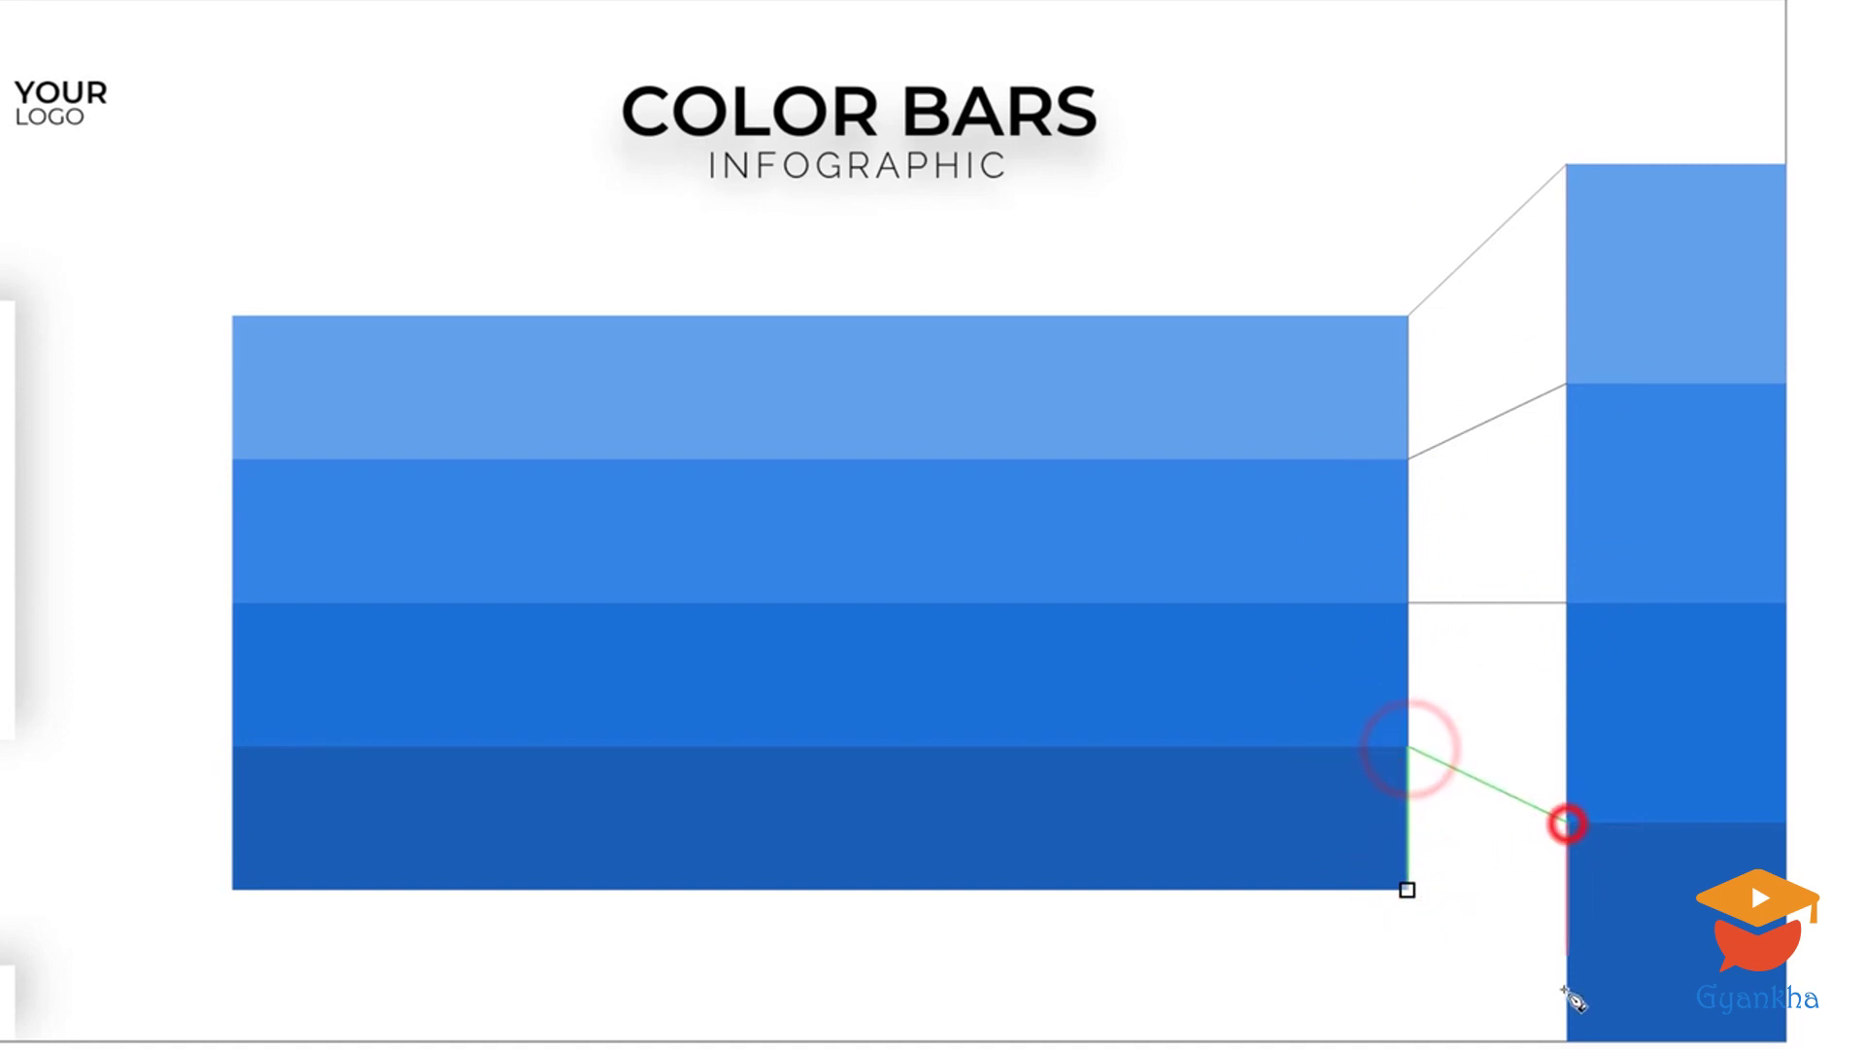
{"action": "left_click", "coordinate": [1566, 1038]}
{"action": "left_click", "coordinate": [1419, 891]}
Copy the top square's style and paste it onto the two upper connectors.
{"action": "key", "text": "s"}
{"action": "left_click", "coordinate": [1665, 279]}
{"action": "left_click", "coordinate": [1453, 275]}
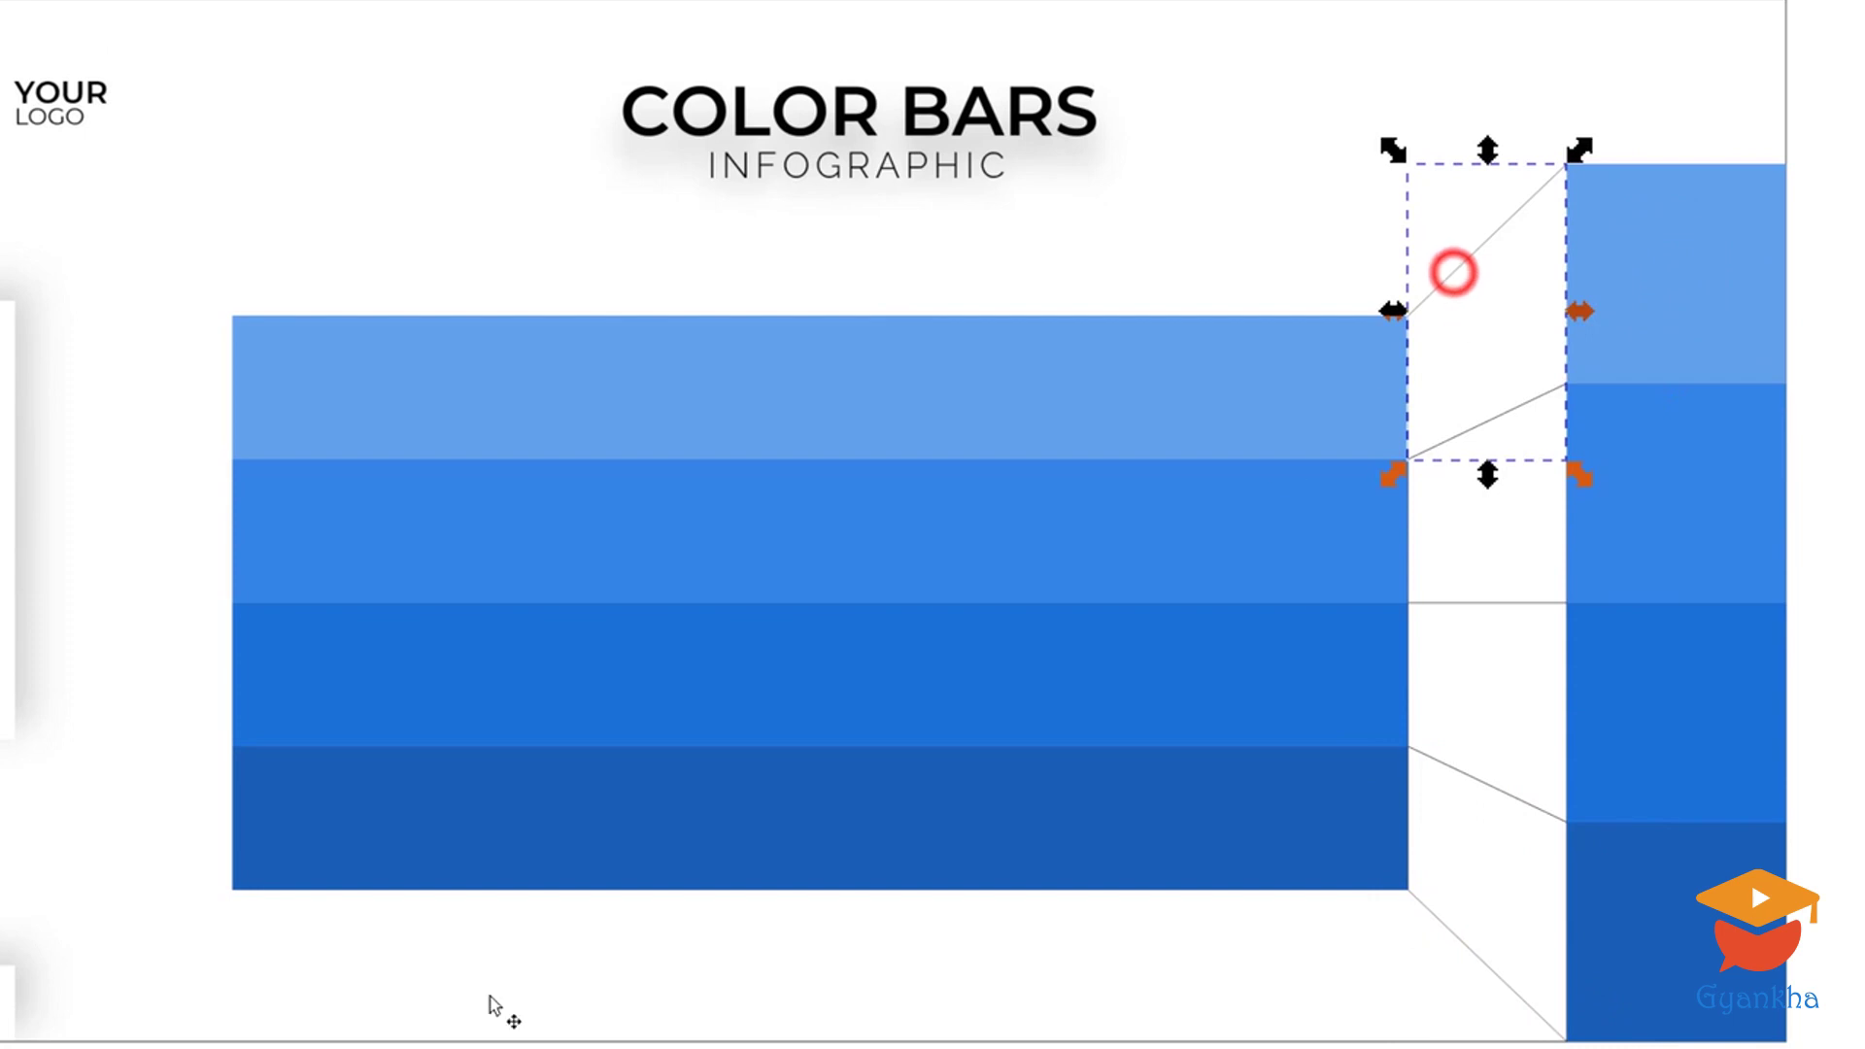
{"action": "key", "text": "ctrl+shift+v"}
{"action": "left_click", "coordinate": [1504, 608]}
{"action": "left_click", "coordinate": [1499, 424]}
{"action": "key", "text": "ctrl+shift+v"}
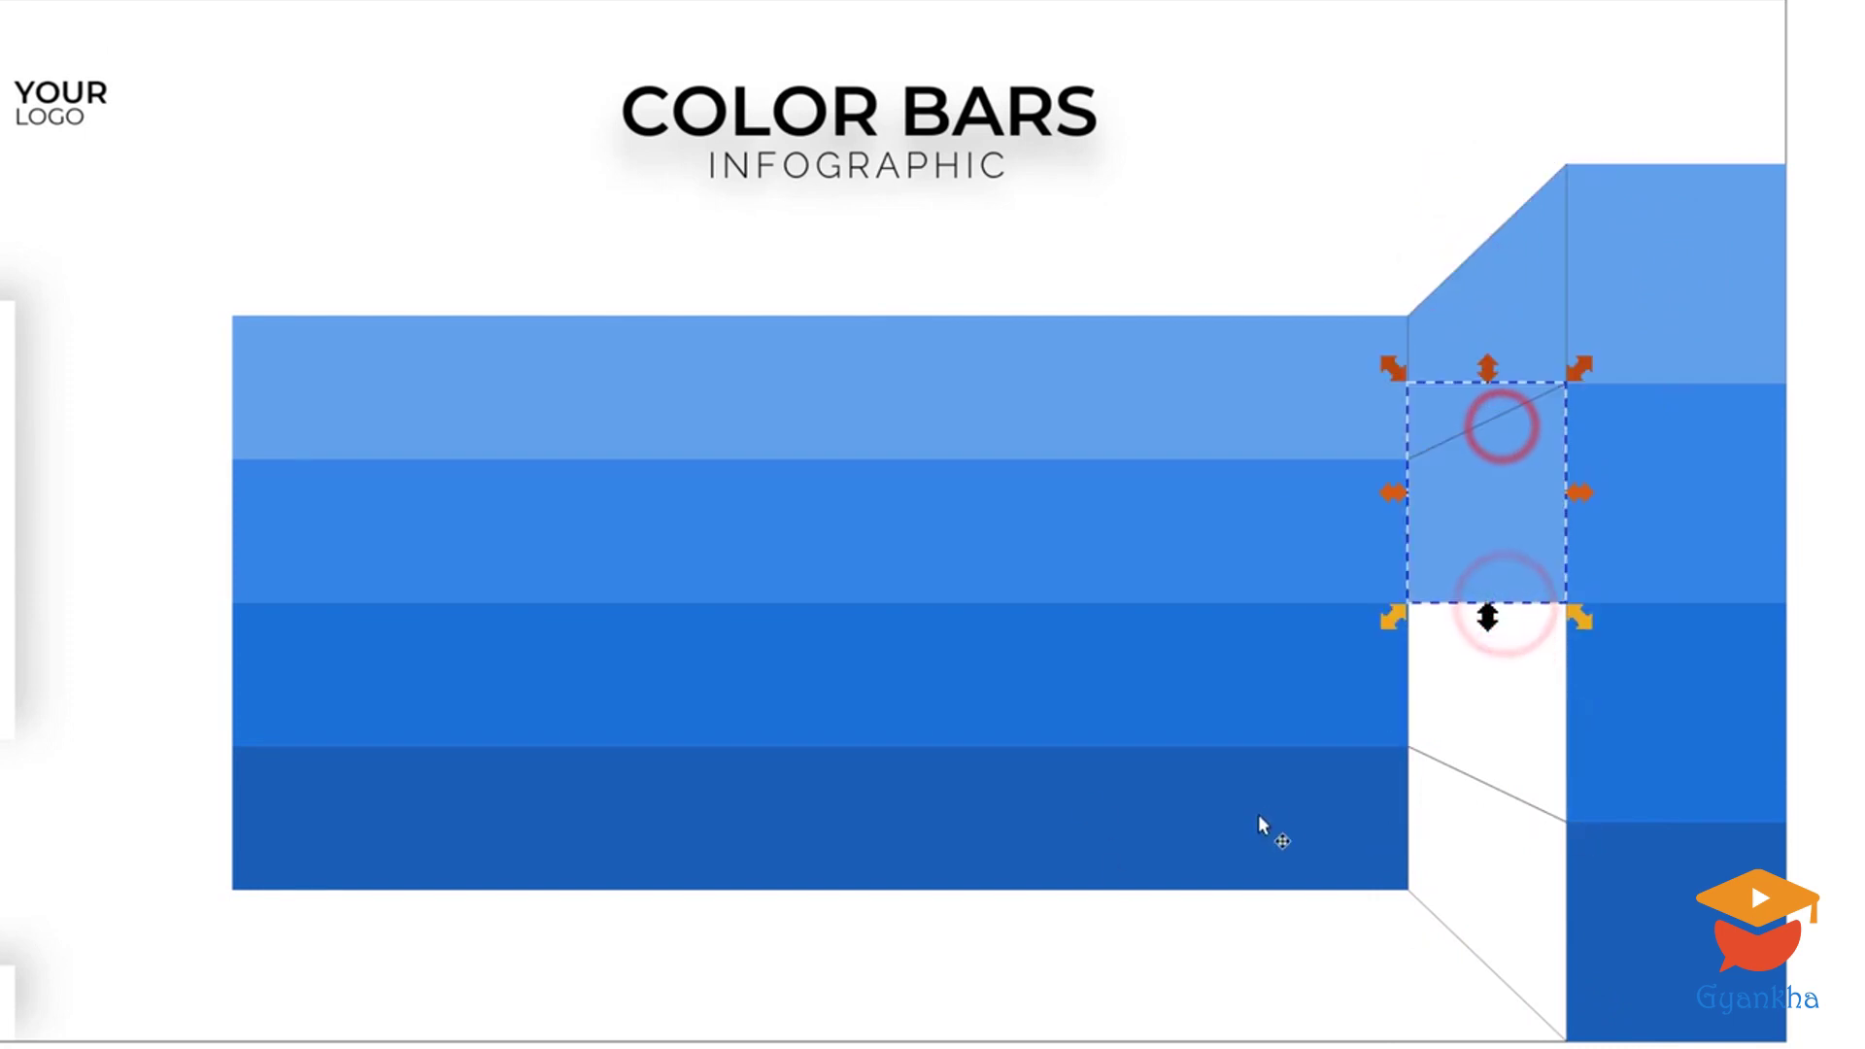
Paste the third square's style onto the bottom and third connectors.
{"action": "left_click", "coordinate": [1453, 771]}
{"action": "key", "text": "ctrl+shift+v"}
{"action": "left_click", "coordinate": [1463, 610]}
{"action": "key", "text": "ctrl+shift+v"}
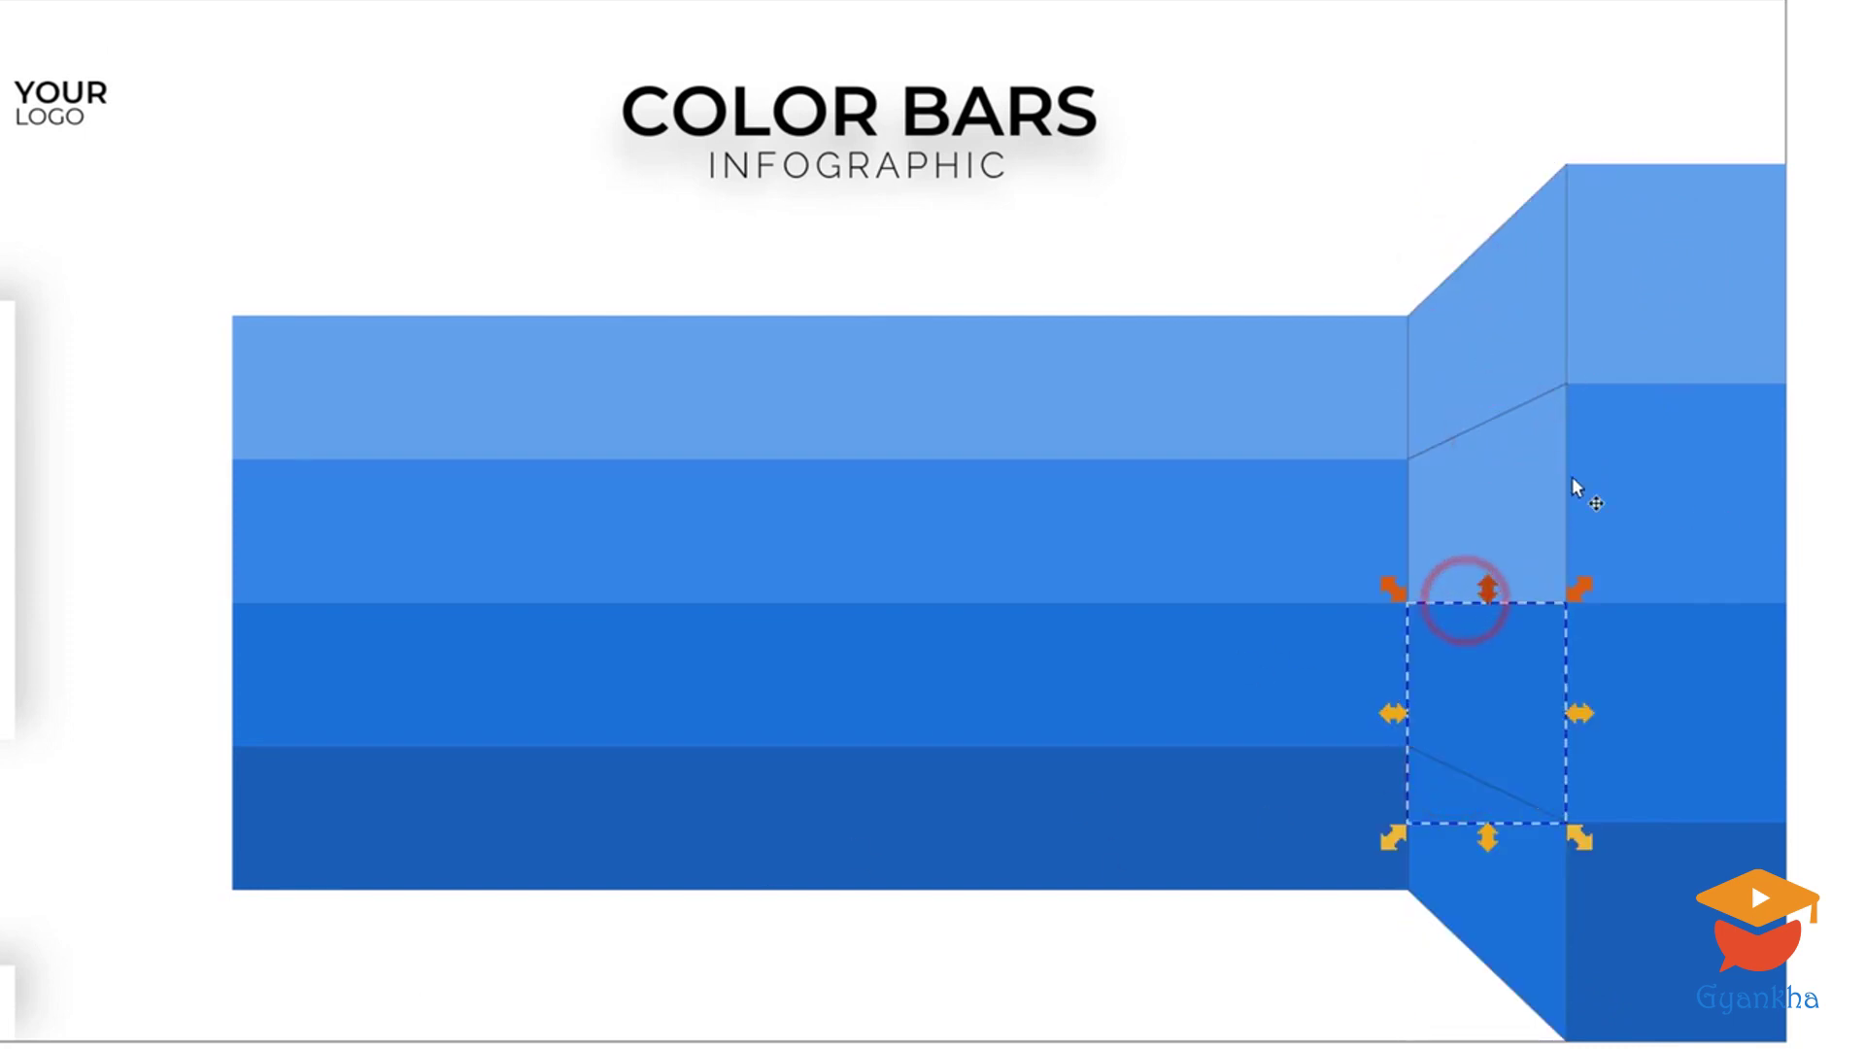
Give the second connector the second square's style and the bottom connector the dark blue style of the bottom square.
{"action": "left_click", "coordinate": [1518, 476]}
{"action": "key", "text": "ctrl+shift+v"}
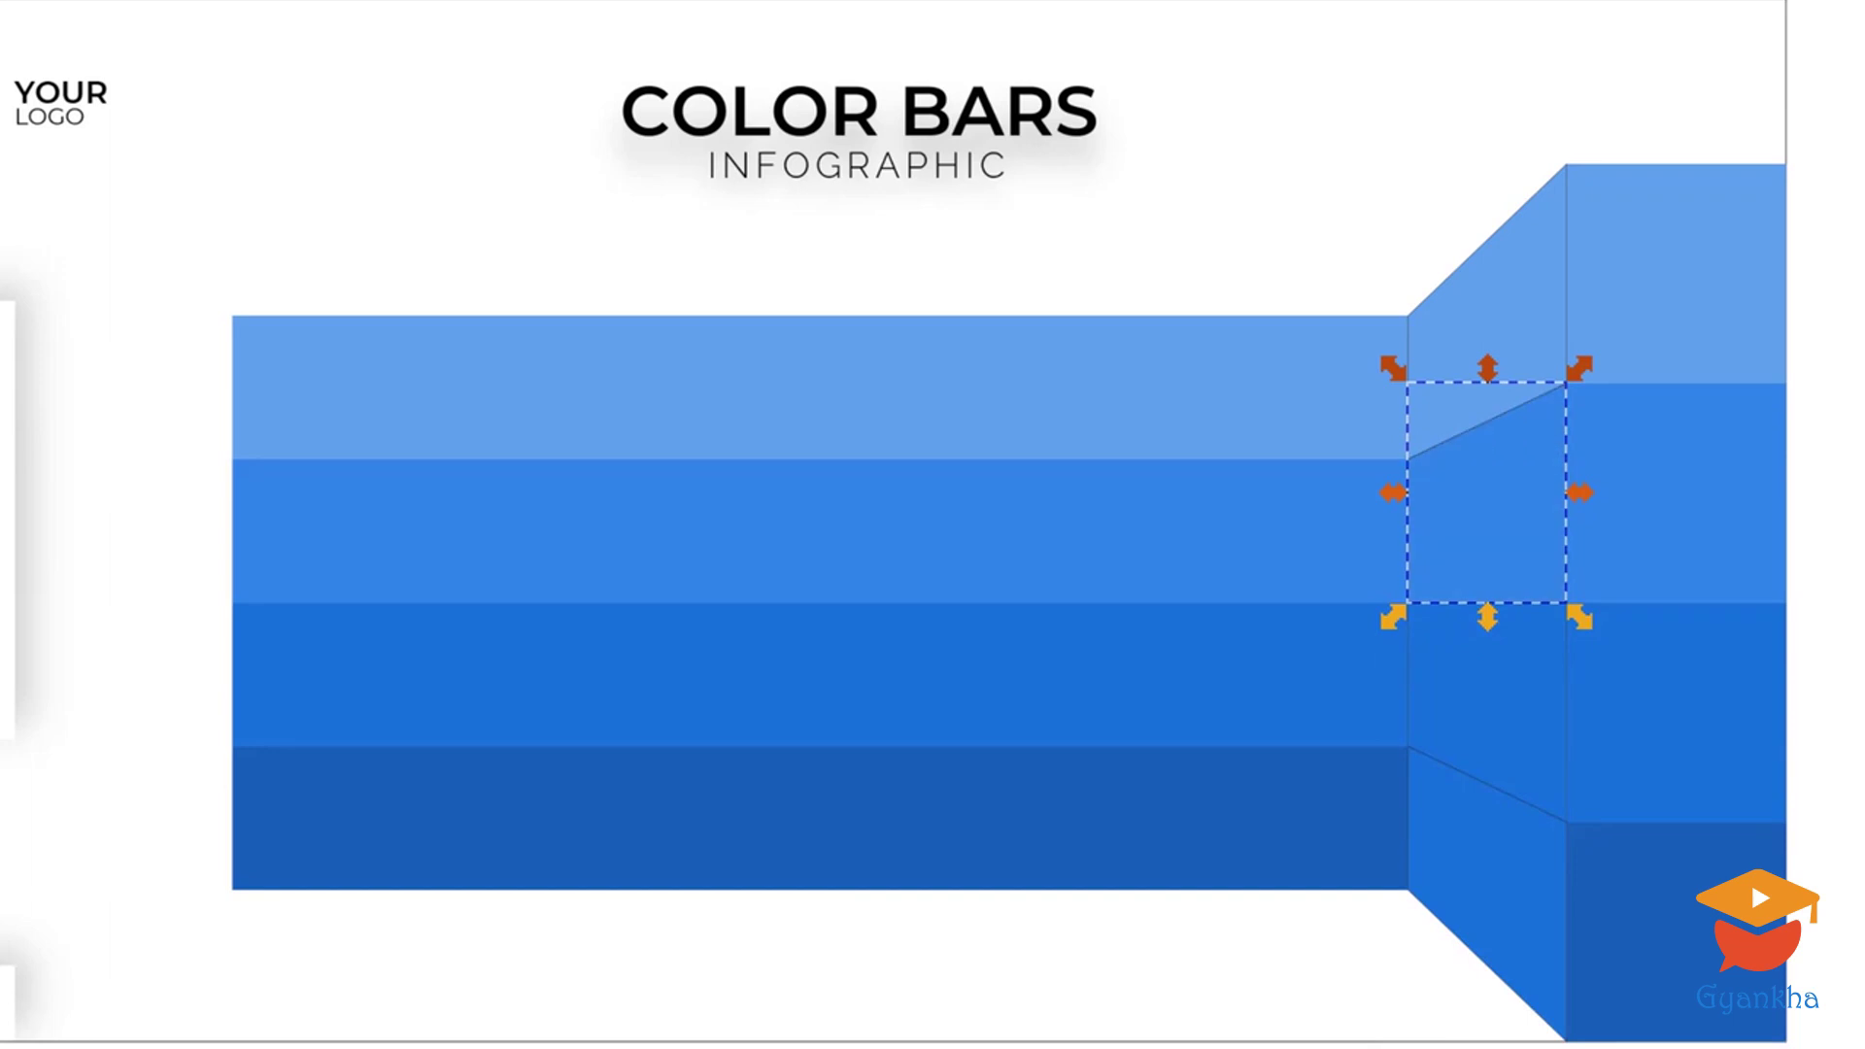
{"action": "left_click", "coordinate": [1492, 870]}
{"action": "key", "text": "ctrl+shift+v"}
Delete the slide capture behind the bars and resize the page to the drawing.
{"action": "left_click", "coordinate": [1263, 43]}
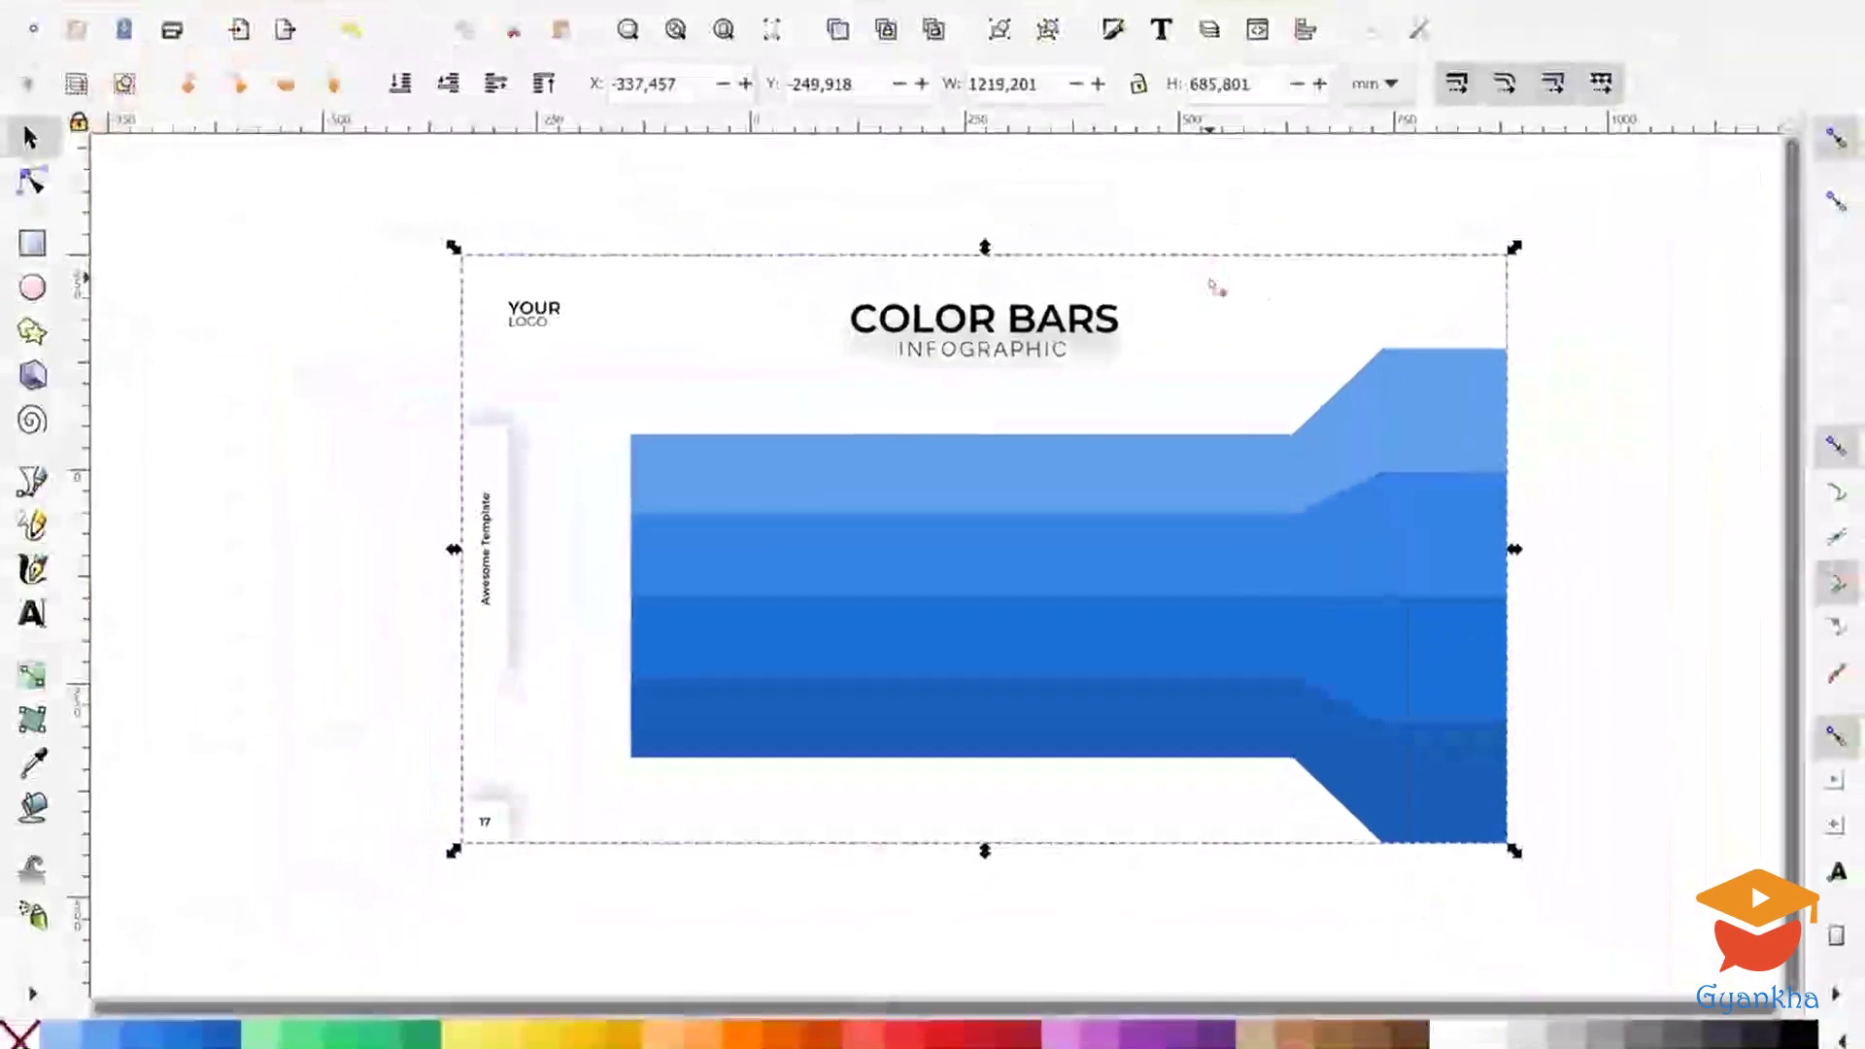
{"action": "key", "text": "BackSpace"}
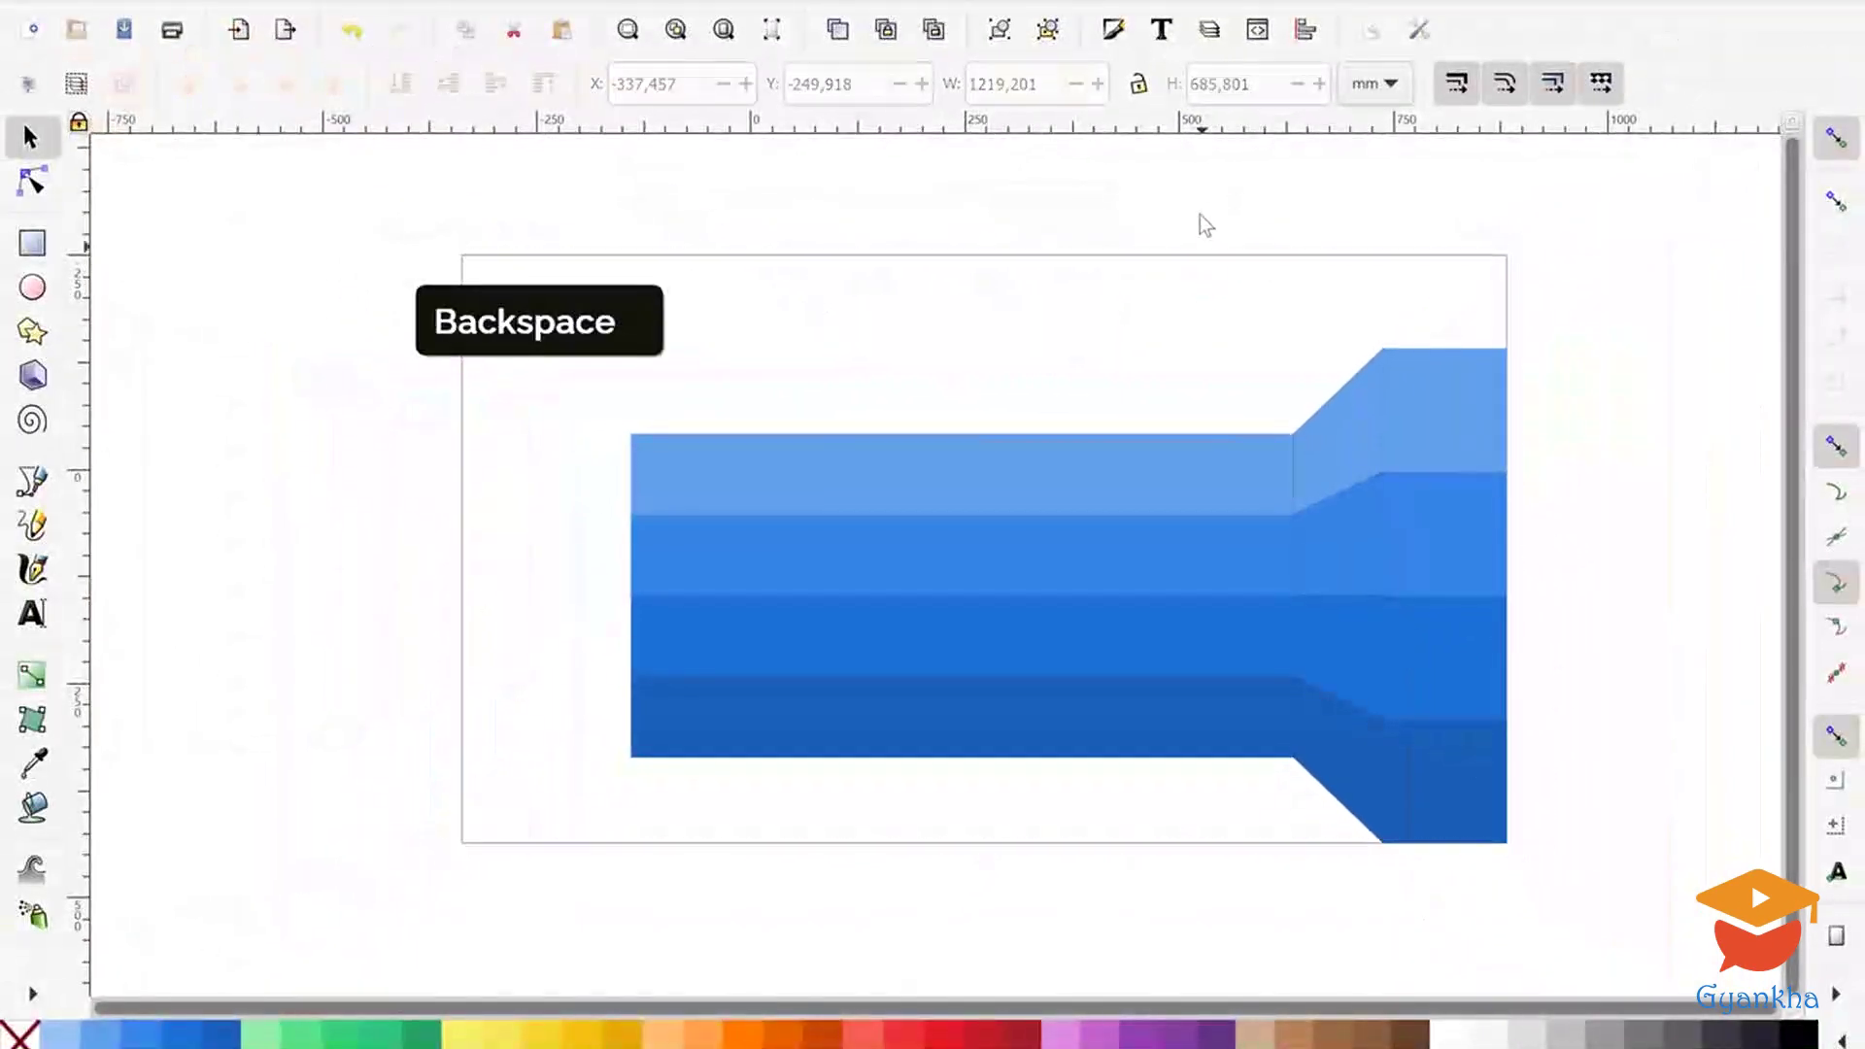
{"action": "left_click", "coordinate": [1259, 31]}
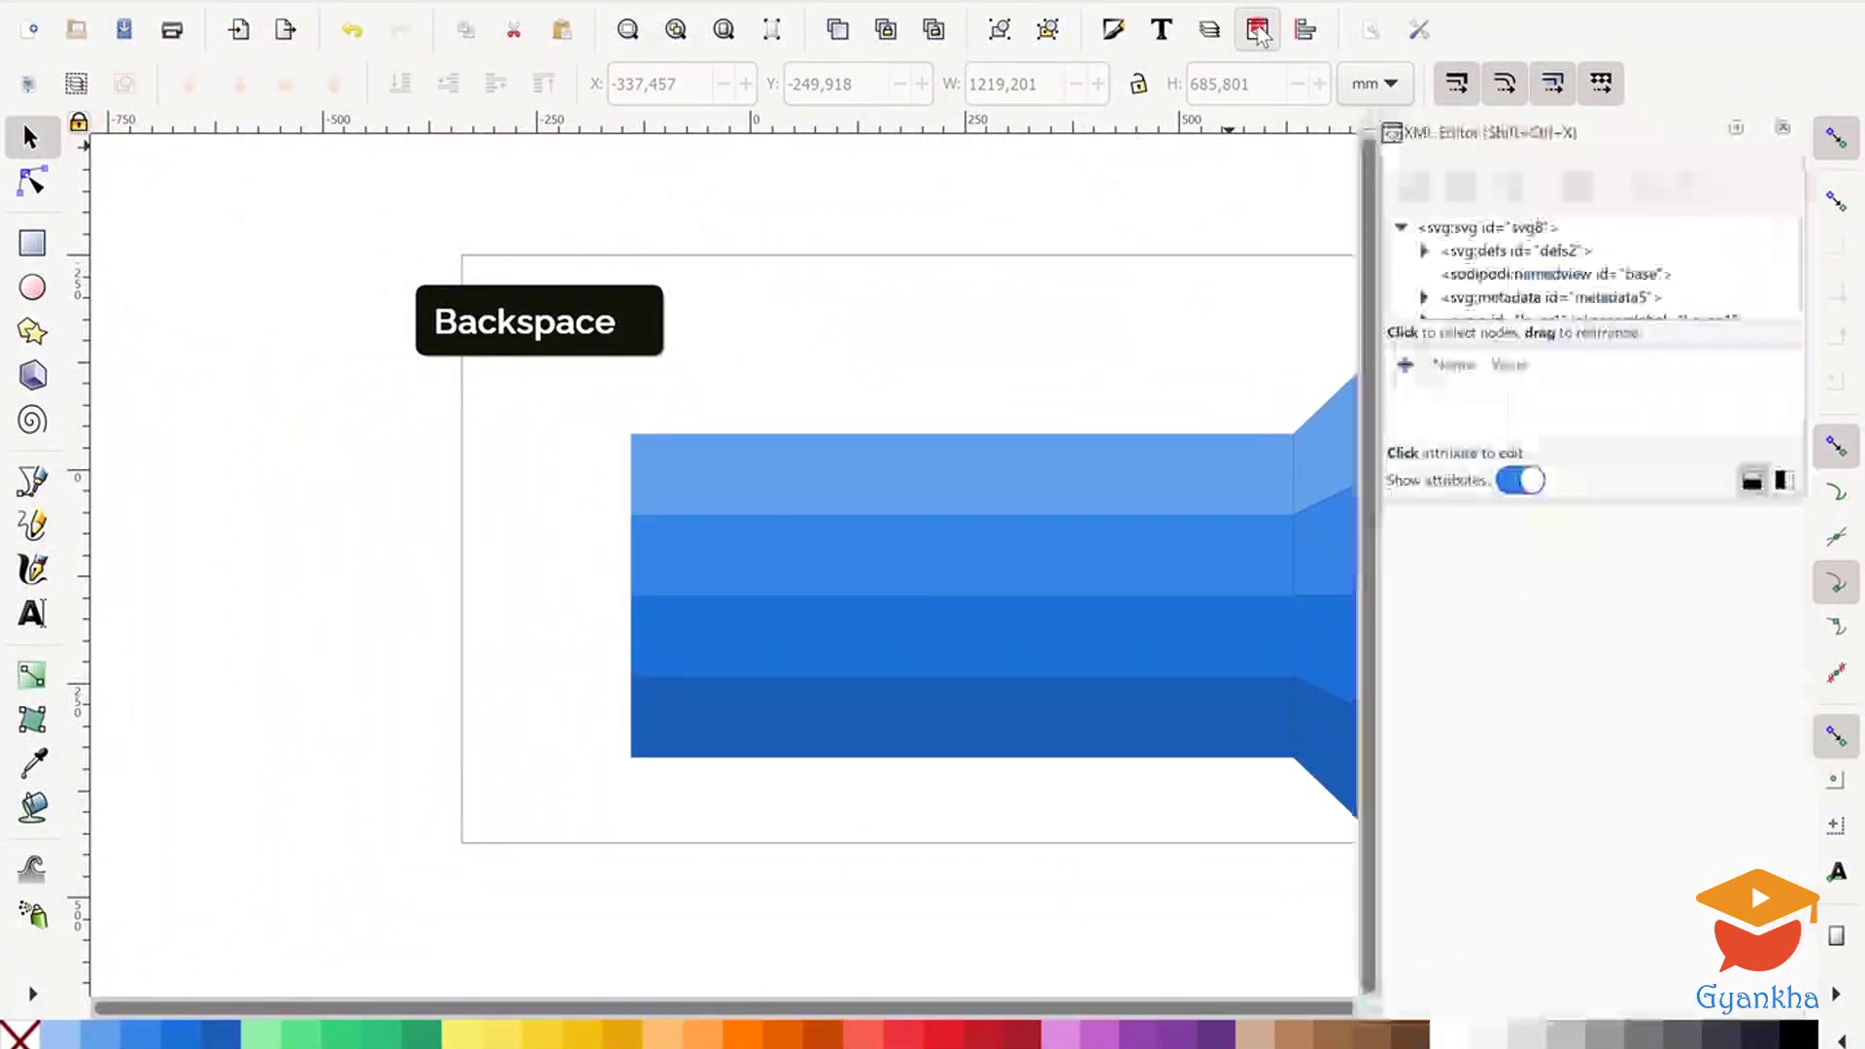
{"action": "left_click", "coordinate": [1364, 31]}
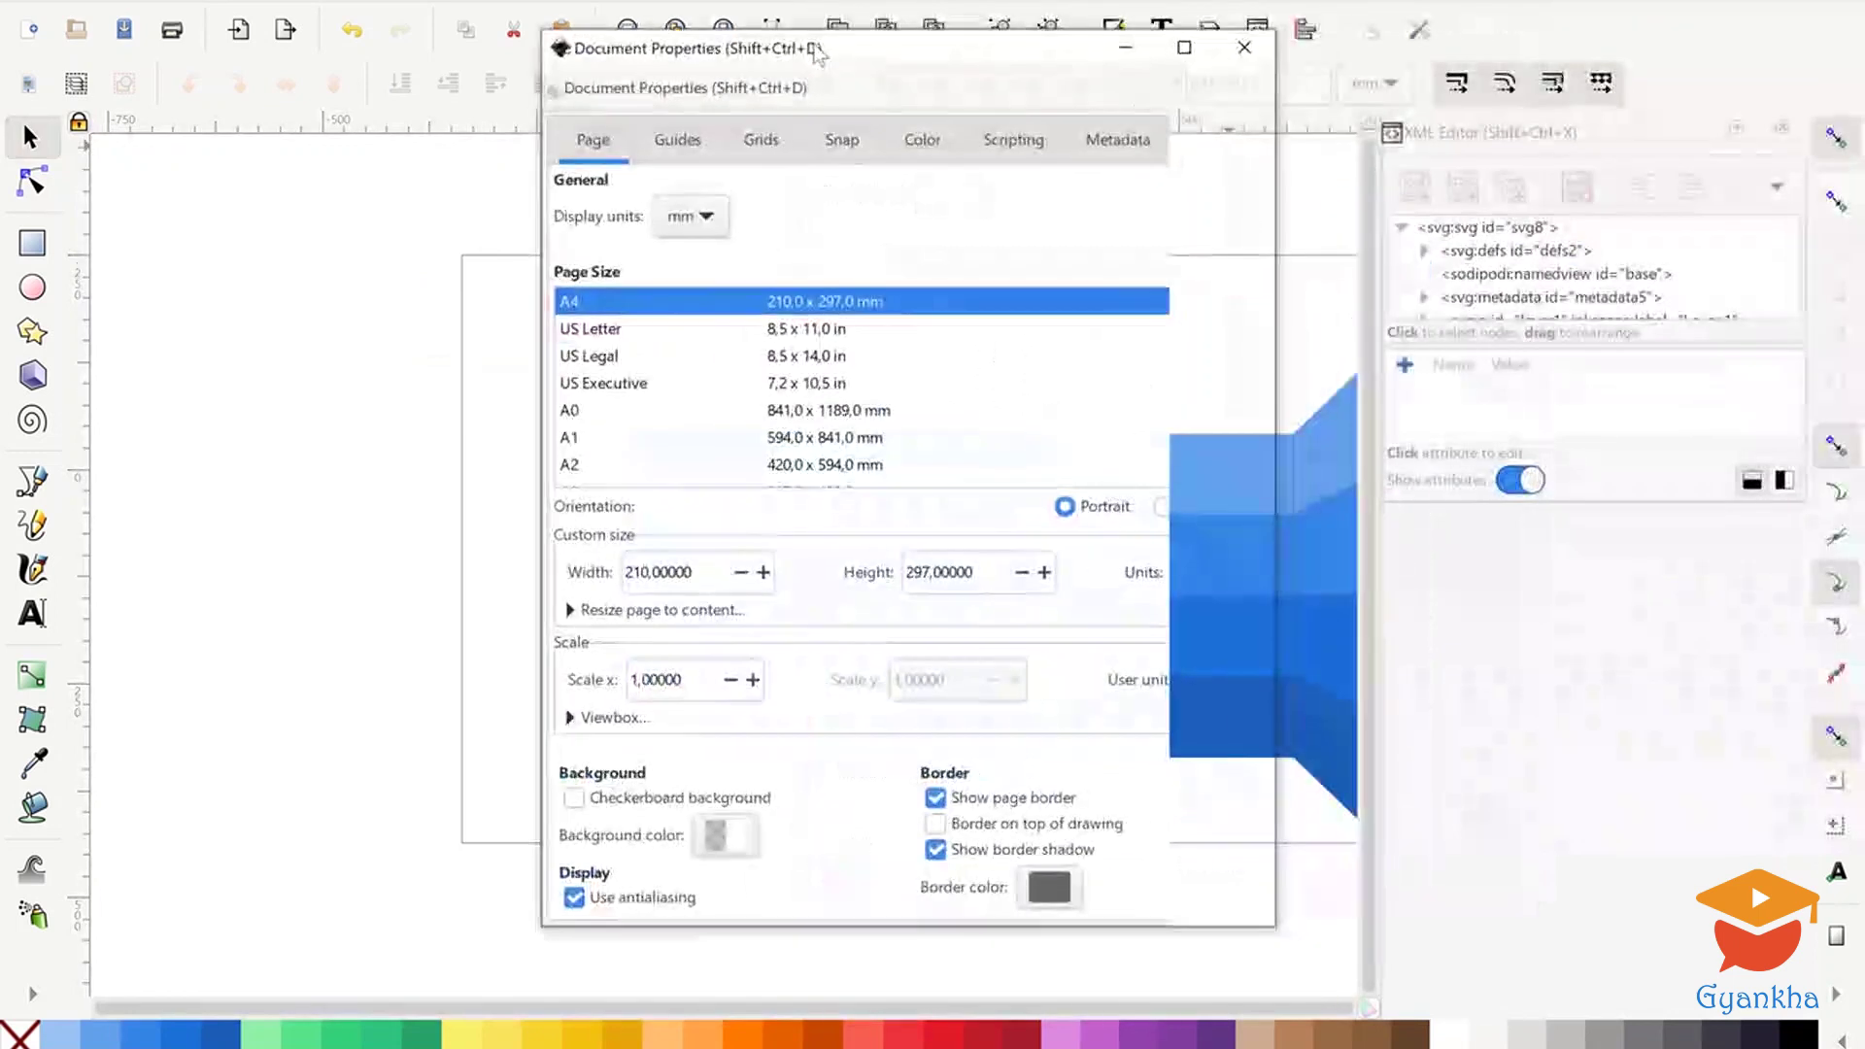
{"action": "left_click", "coordinate": [642, 612]}
{"action": "left_click", "coordinate": [913, 760]}
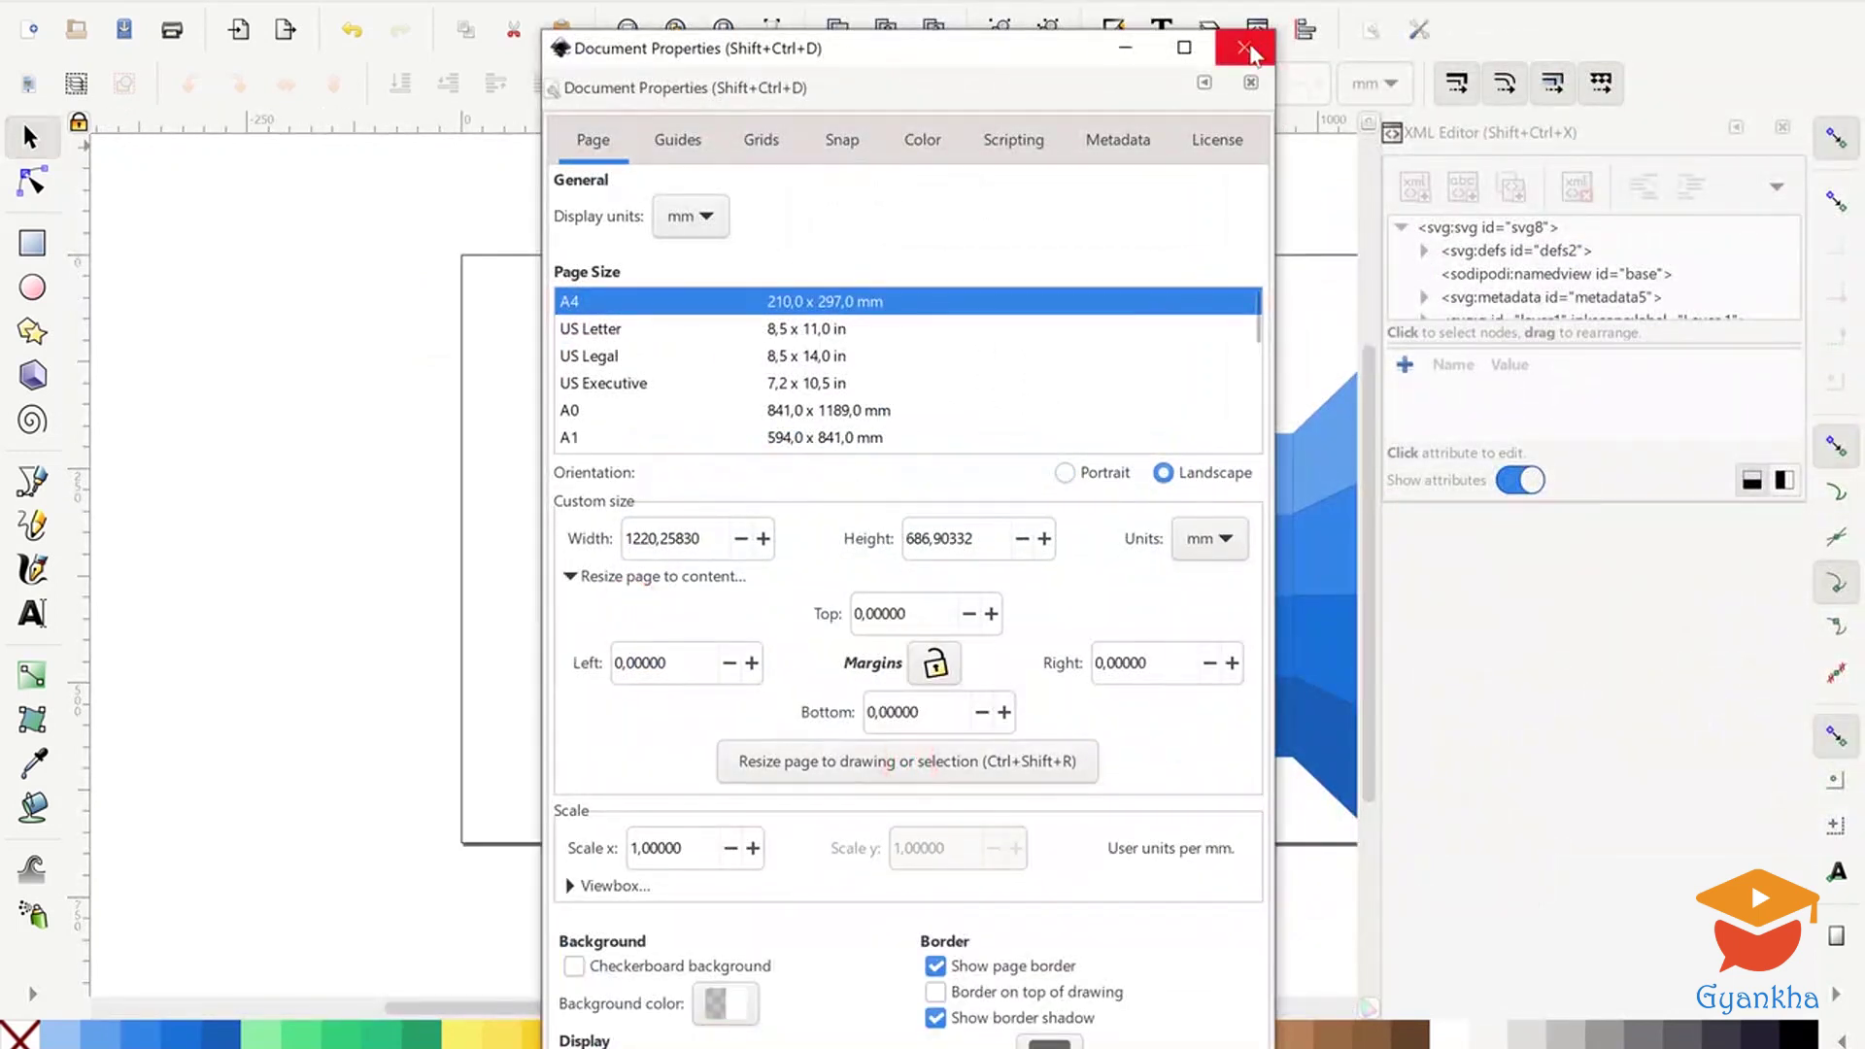
{"action": "left_click", "coordinate": [1248, 49]}
{"action": "left_click", "coordinate": [1782, 128]}
Save the document as drawing.svg in the Downloads folder.
{"action": "key", "text": "alt+f"}
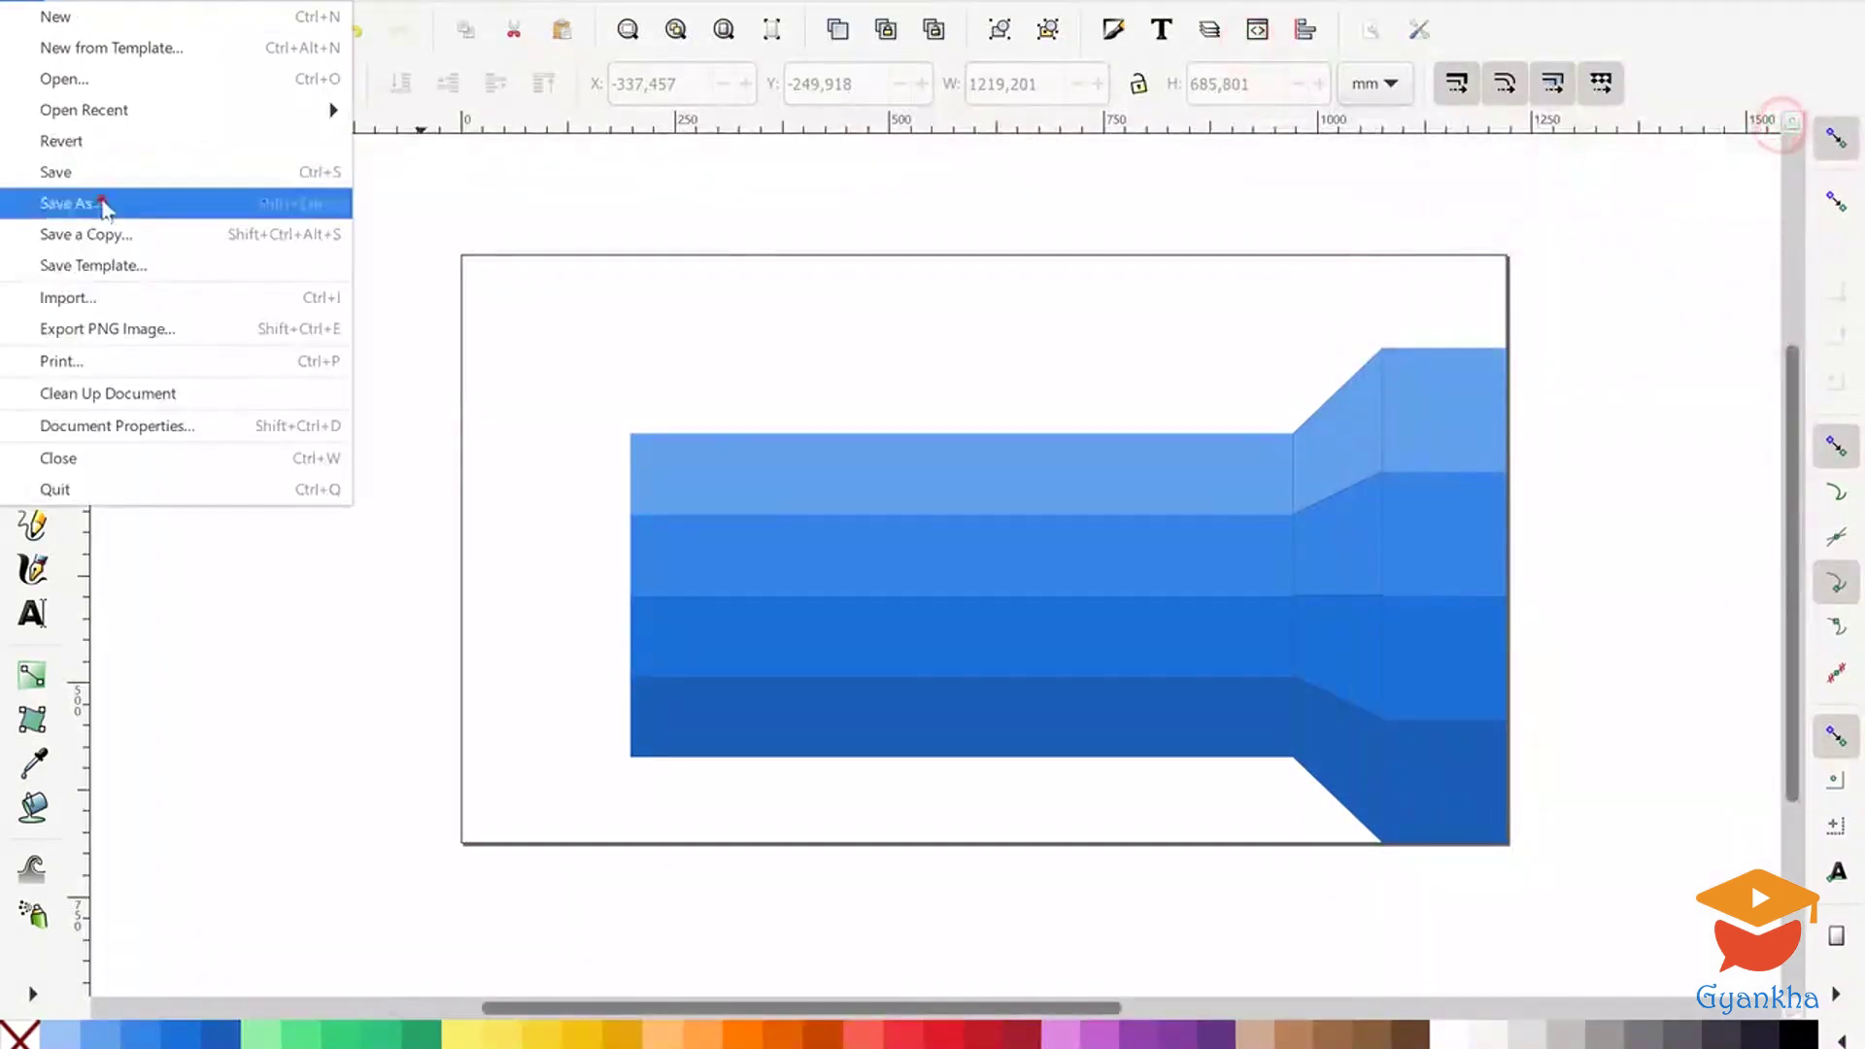
{"action": "left_click", "coordinate": [104, 206]}
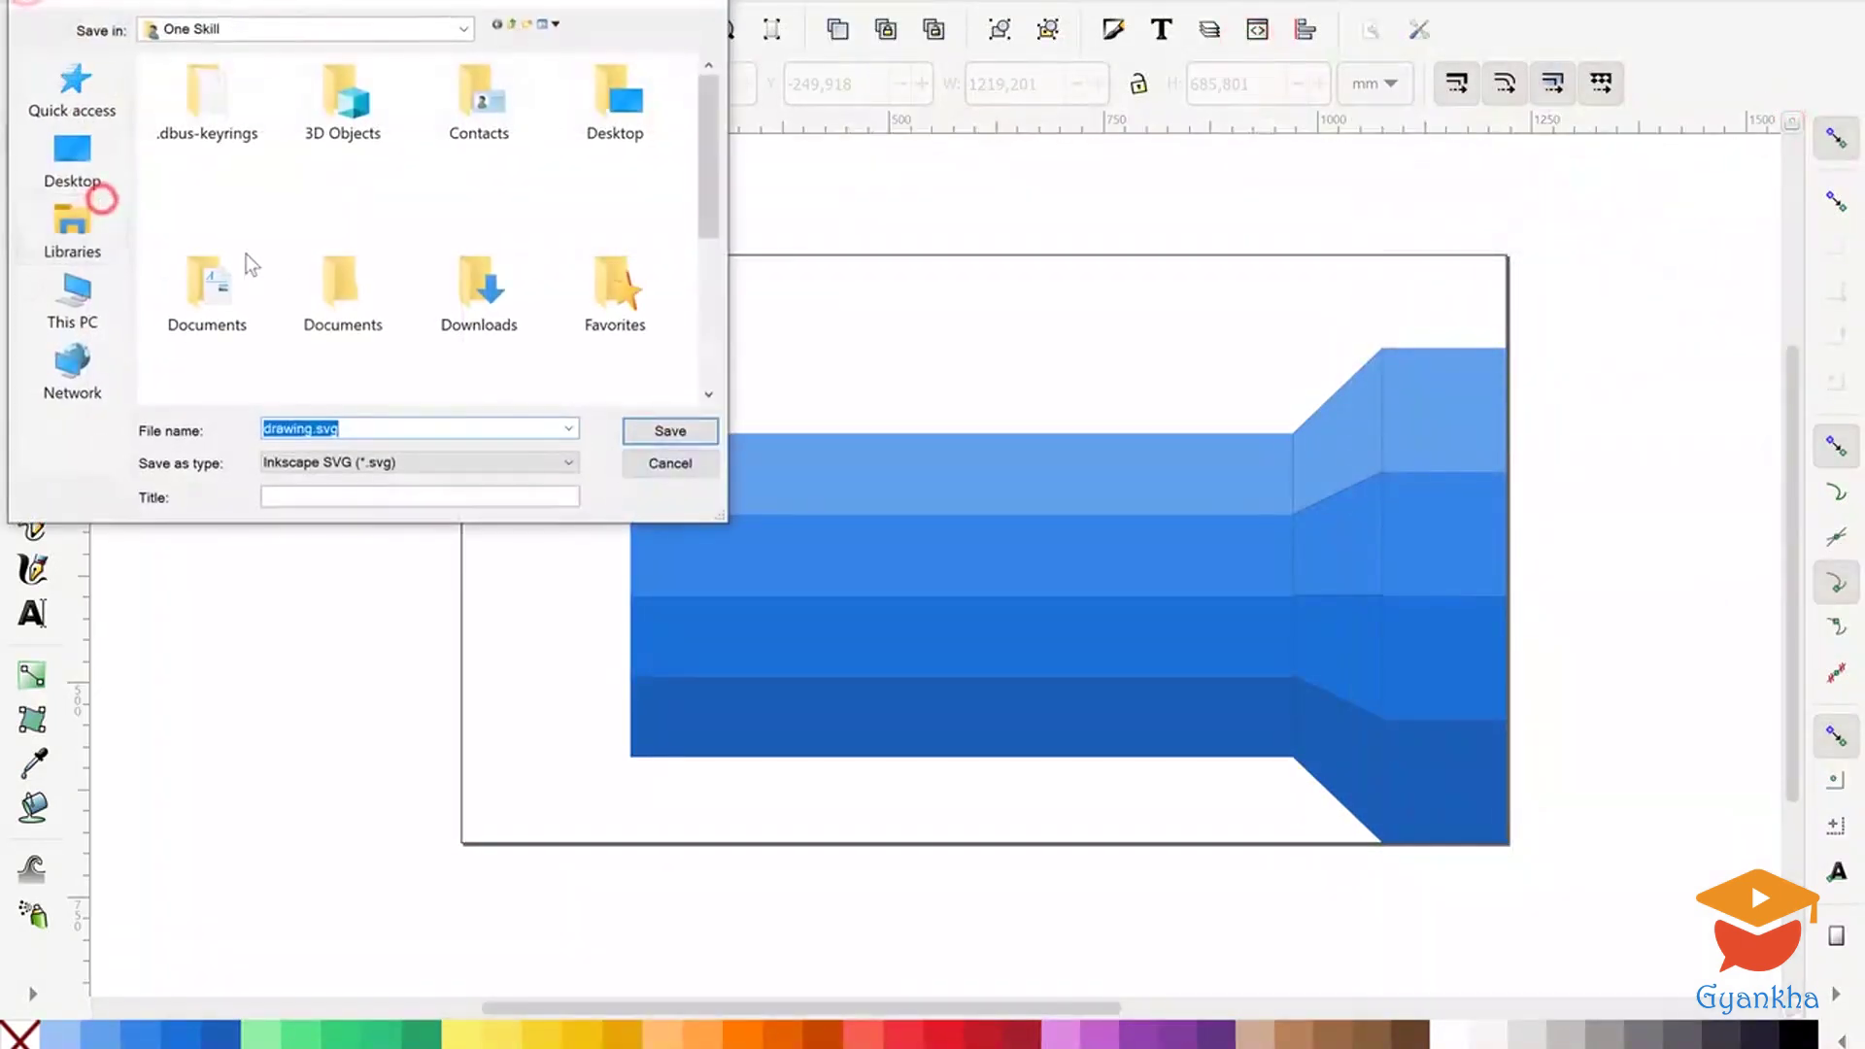
{"action": "double_click", "coordinate": [498, 284]}
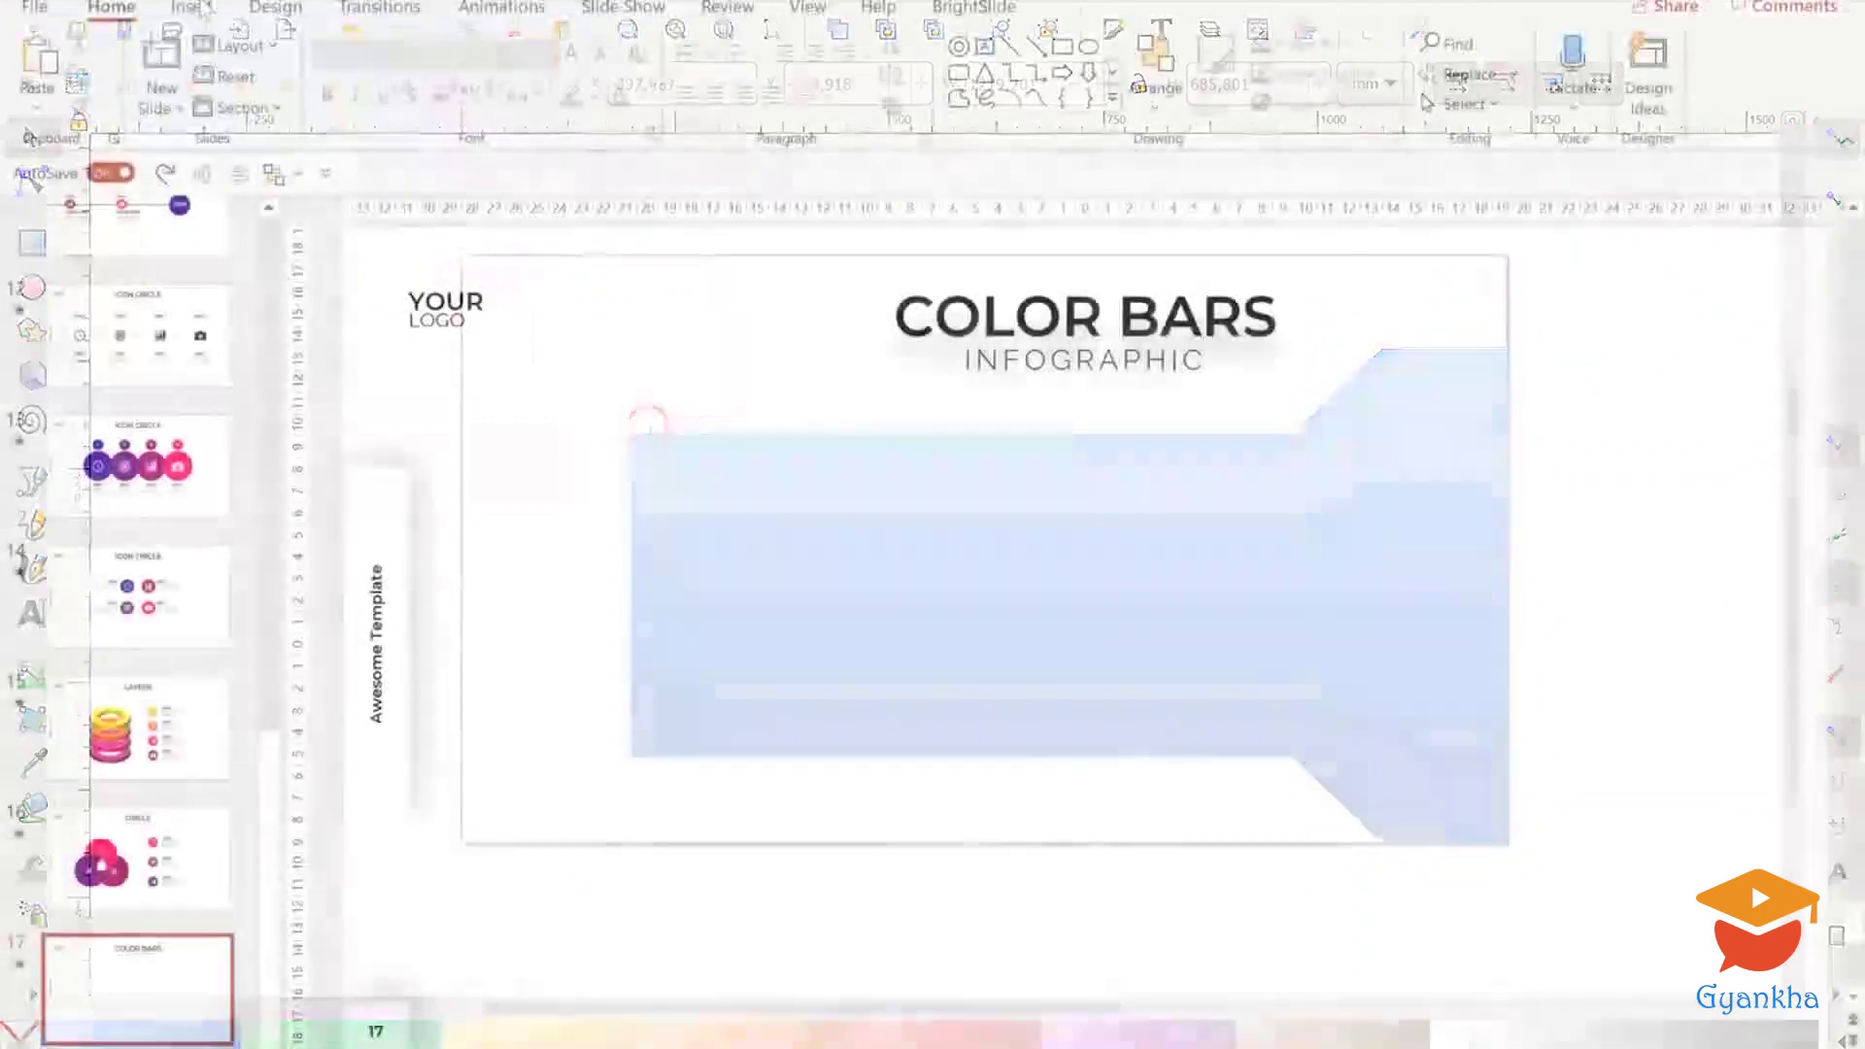
Switch to PowerPoint and insert drawing.svg from this device onto slide 17, undoing a stray move of the graphic.
{"action": "left_click", "coordinate": [191, 8]}
{"action": "left_click", "coordinate": [194, 78]}
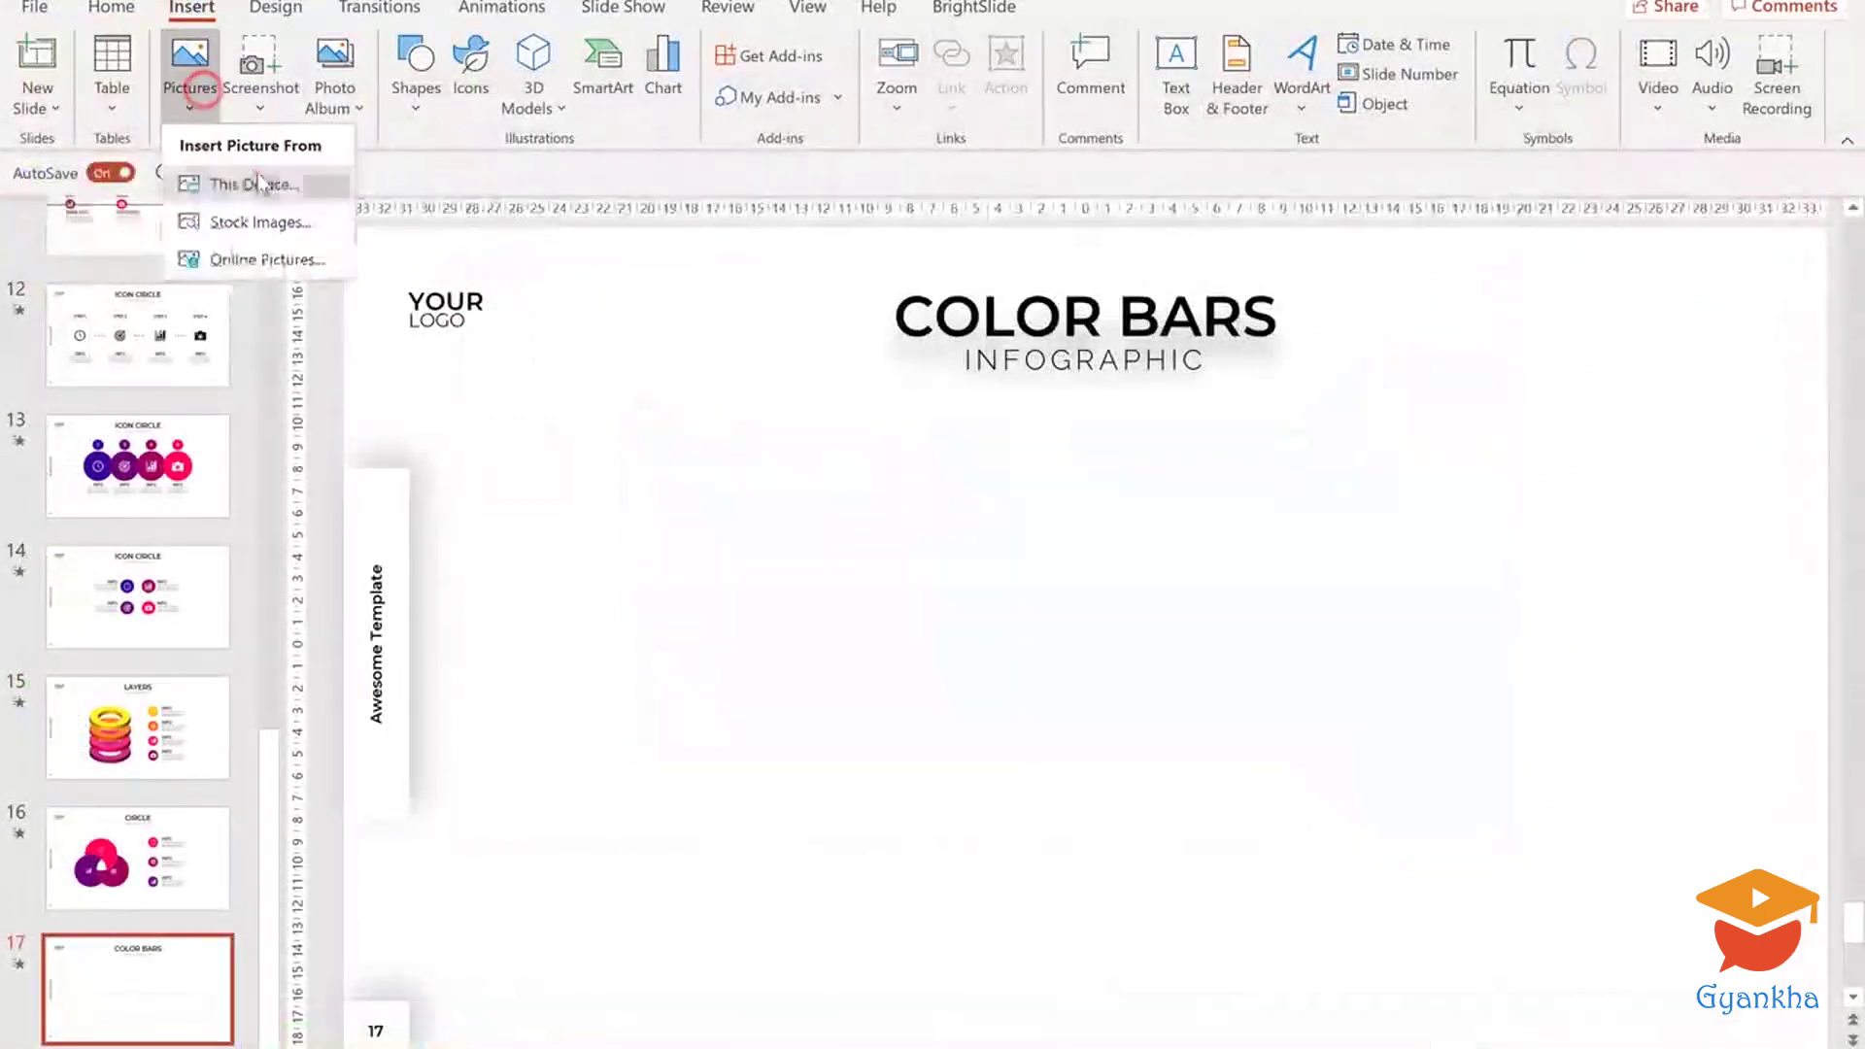
{"action": "left_click", "coordinate": [260, 183]}
{"action": "left_click", "coordinate": [301, 160]}
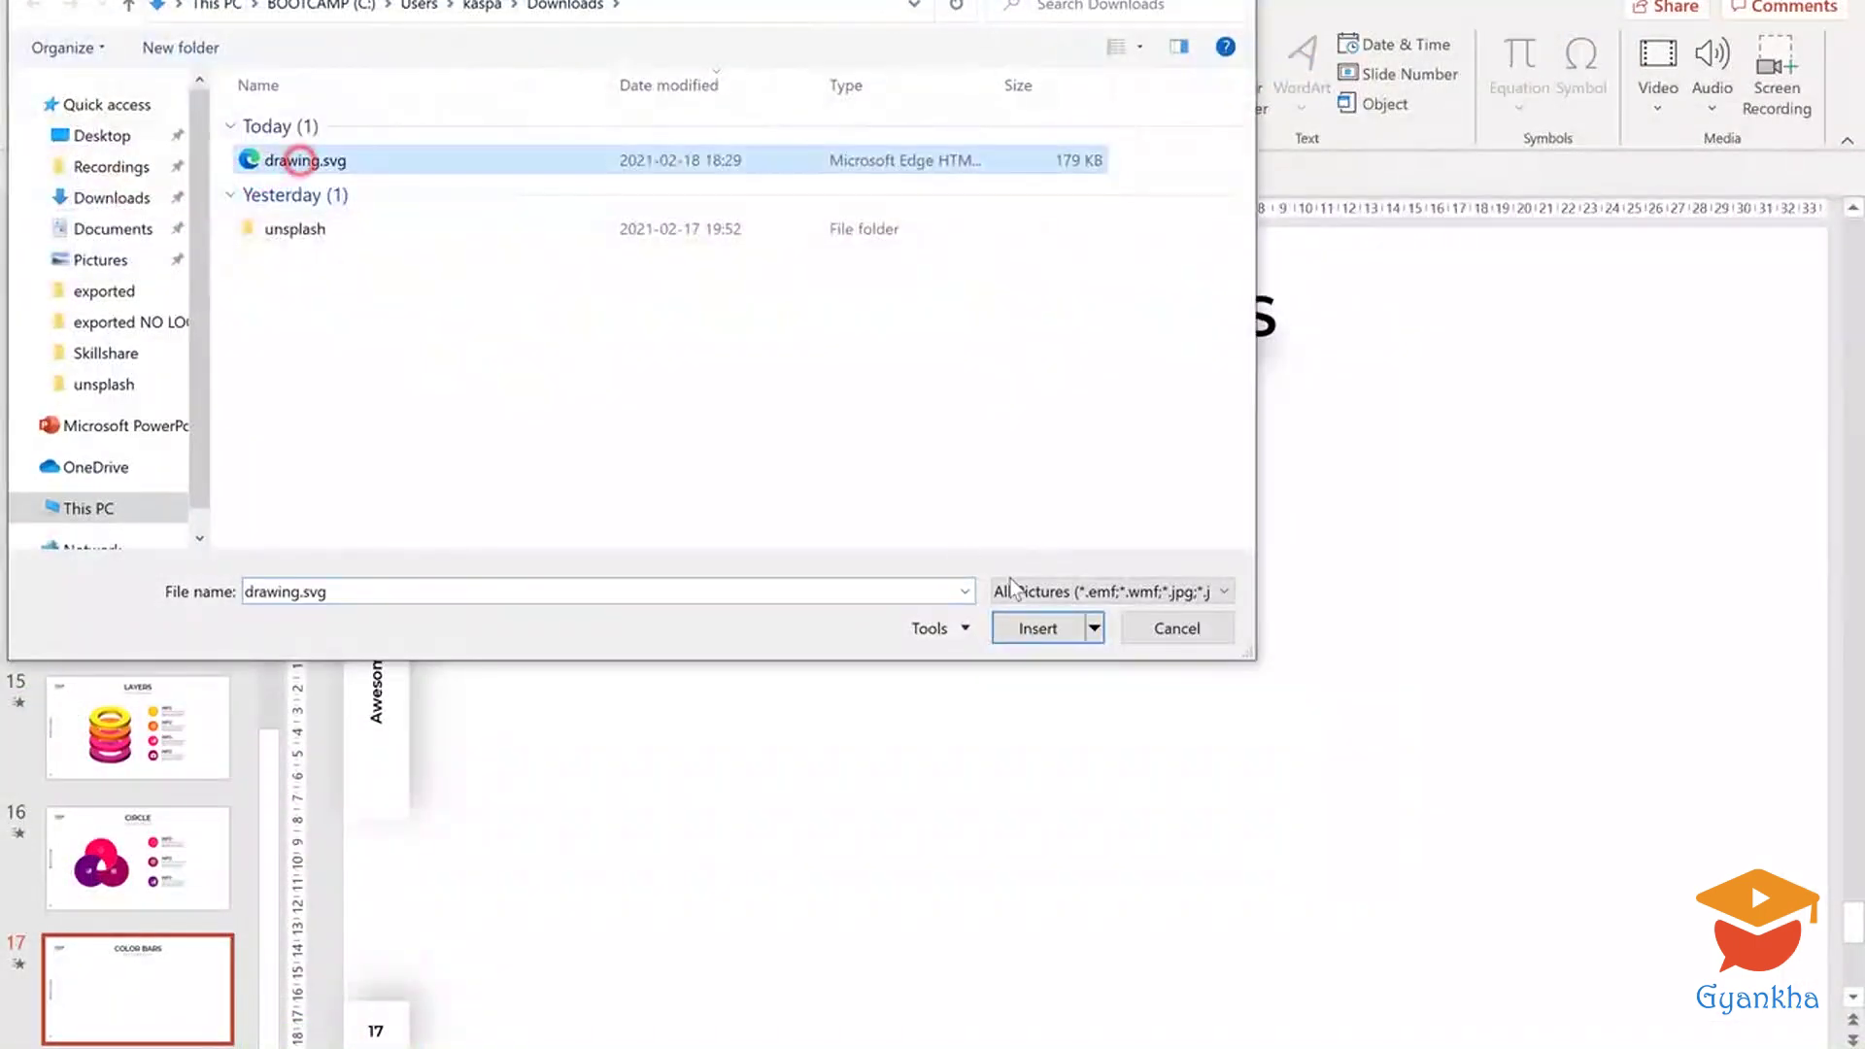
{"action": "left_click", "coordinate": [1044, 628]}
{"action": "left_click_drag", "start_coordinate": [1414, 655], "coordinate": [1305, 610]}
{"action": "key", "text": "ctrl+z"}
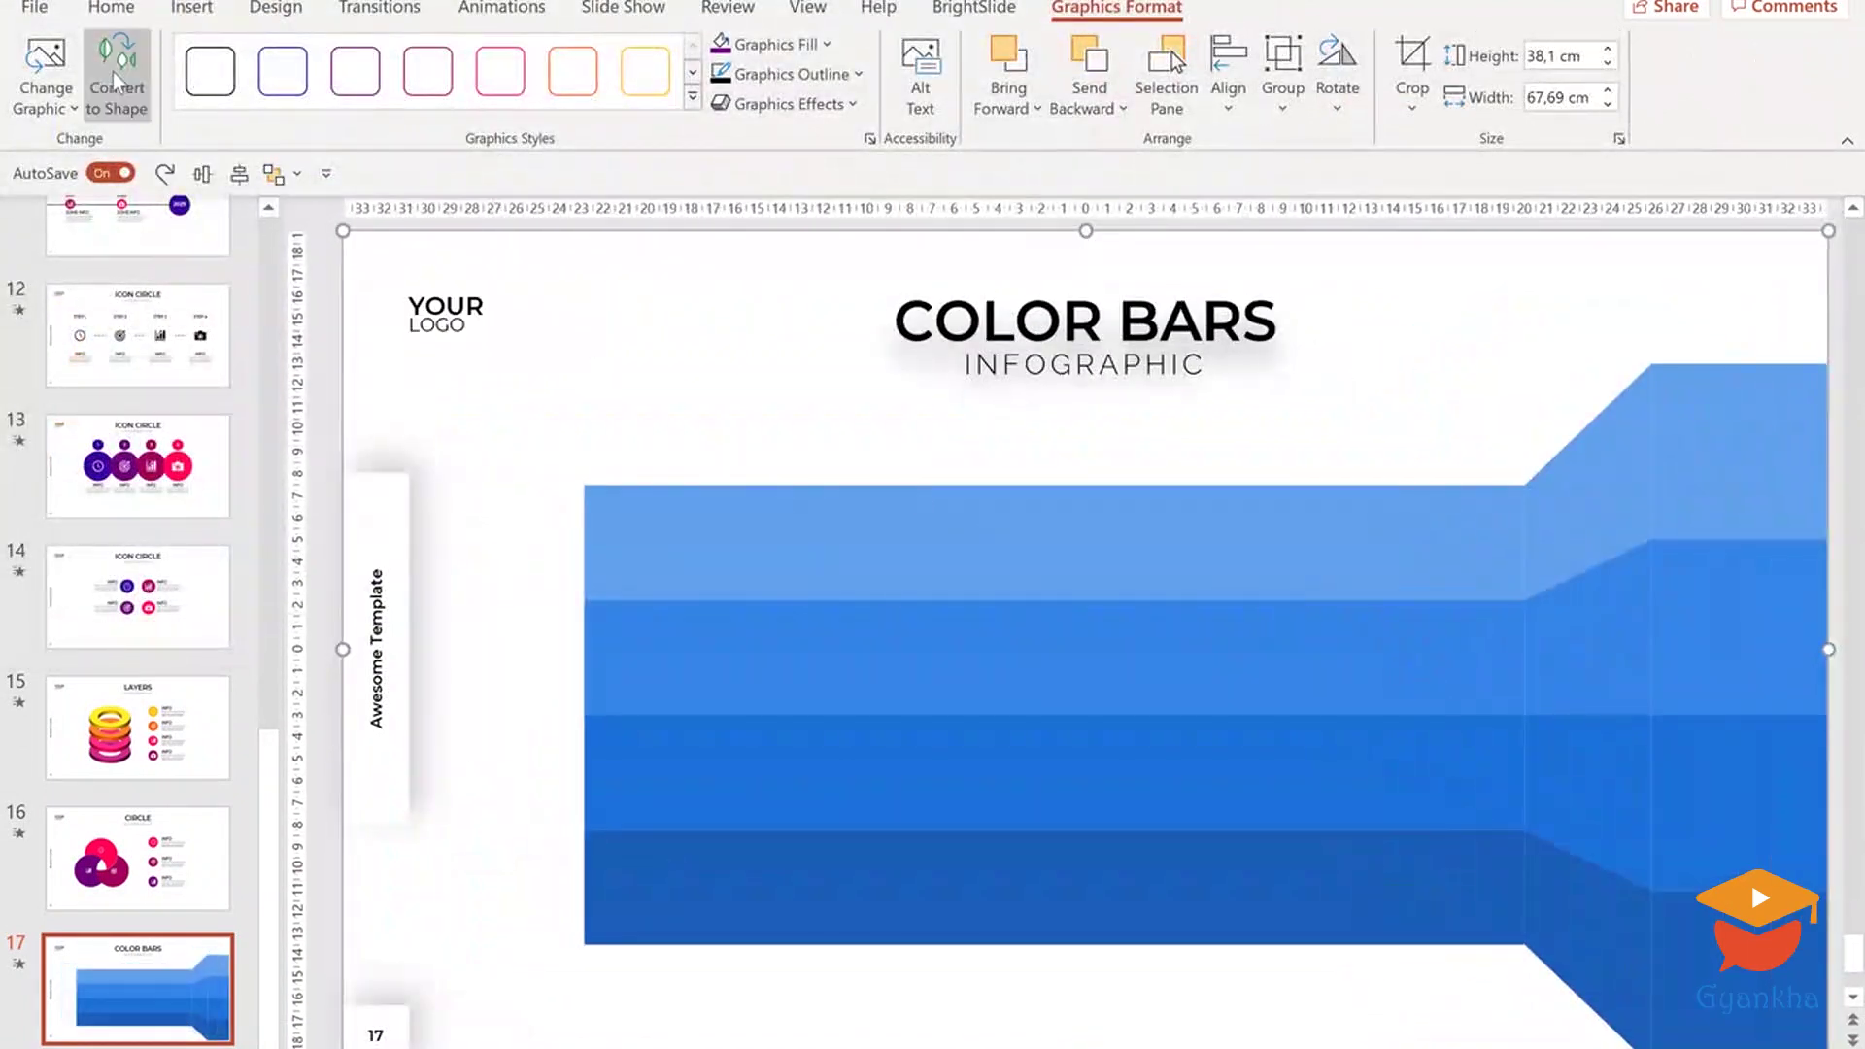
Convert the inserted graphic to shapes, then shift the group slightly and enlarge it proportionally from its top-left corner.
{"action": "left_click", "coordinate": [118, 68]}
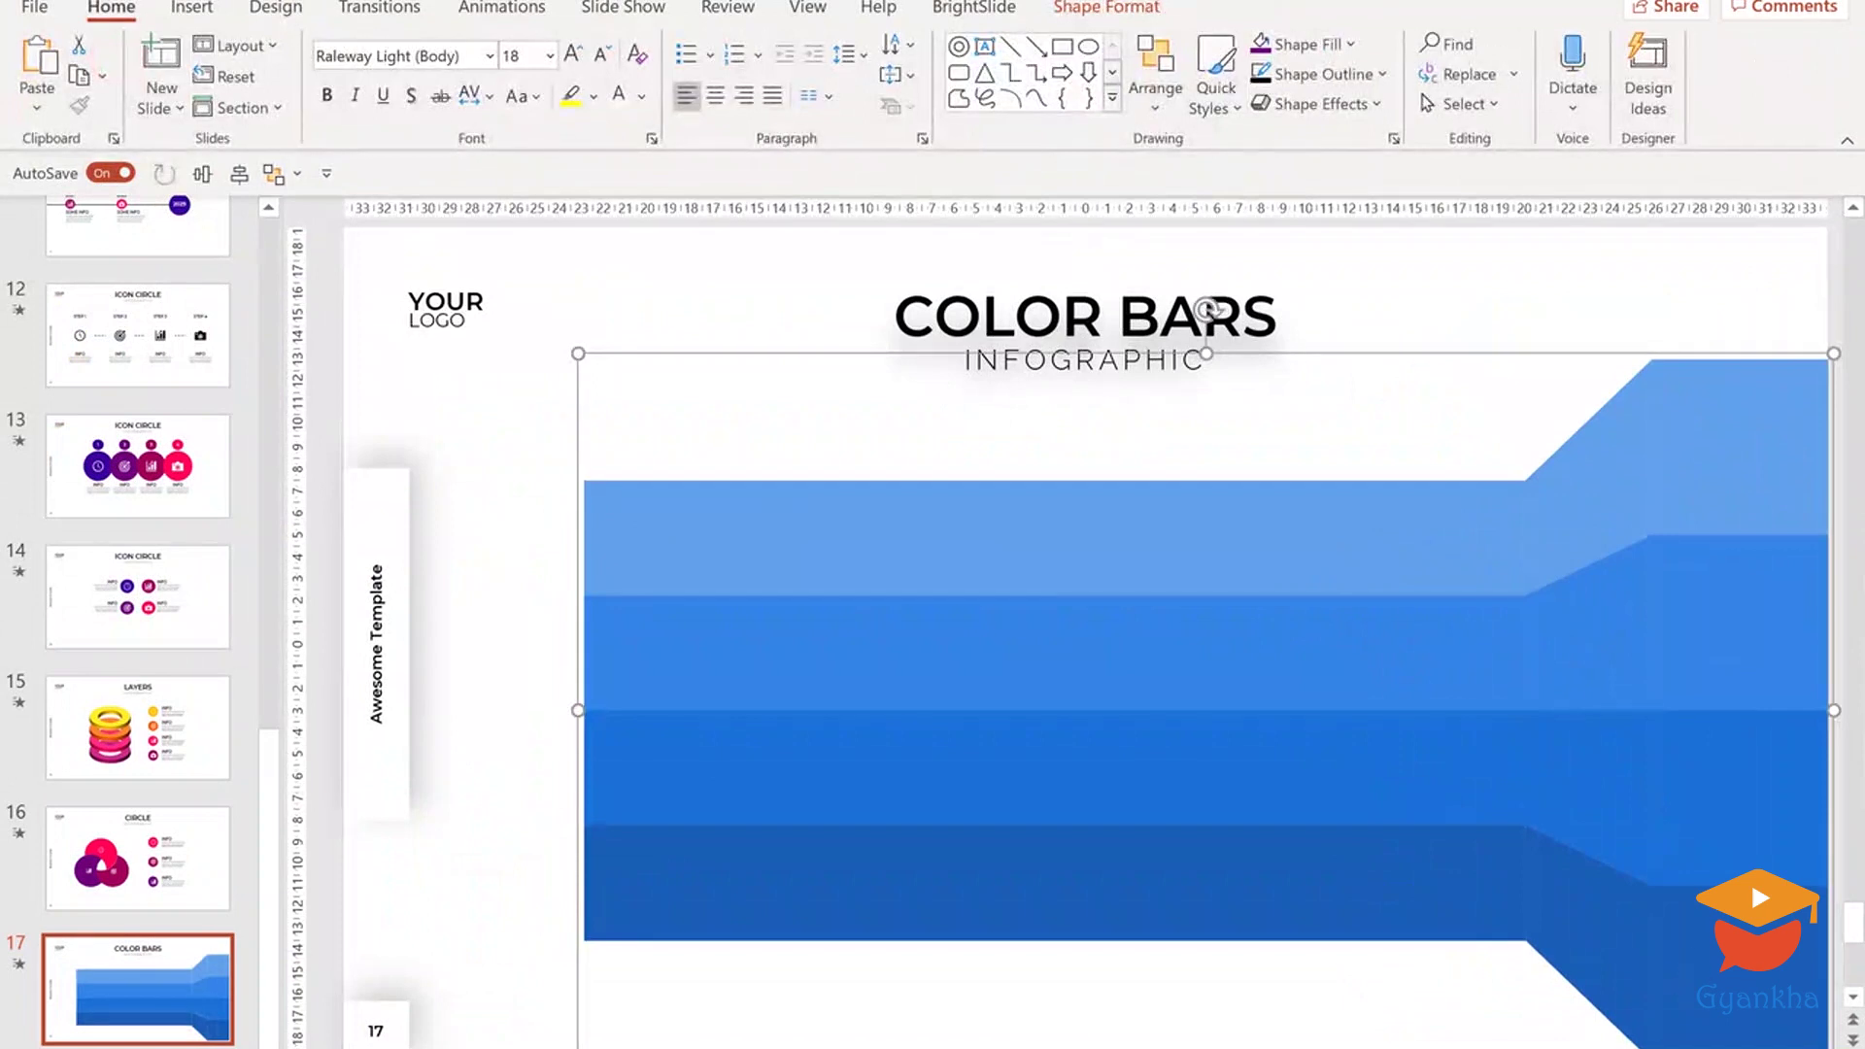
{"action": "scroll", "coordinate": [1088, 641], "scroll_direction": "down", "scroll_amount": 2}
{"action": "mouse_move", "coordinate": [1491, 607]}
{"action": "left_mouse_down"}
{"action": "mouse_move", "coordinate": [1449, 583]}
{"action": "mouse_move", "coordinate": [1518, 612]}
{"action": "left_mouse_up"}
{"action": "mouse_move", "coordinate": [706, 434]}
{"action": "left_mouse_down"}
{"action": "mouse_move", "coordinate": [645, 404]}
{"action": "mouse_move", "coordinate": [672, 419]}
{"action": "left_mouse_up"}
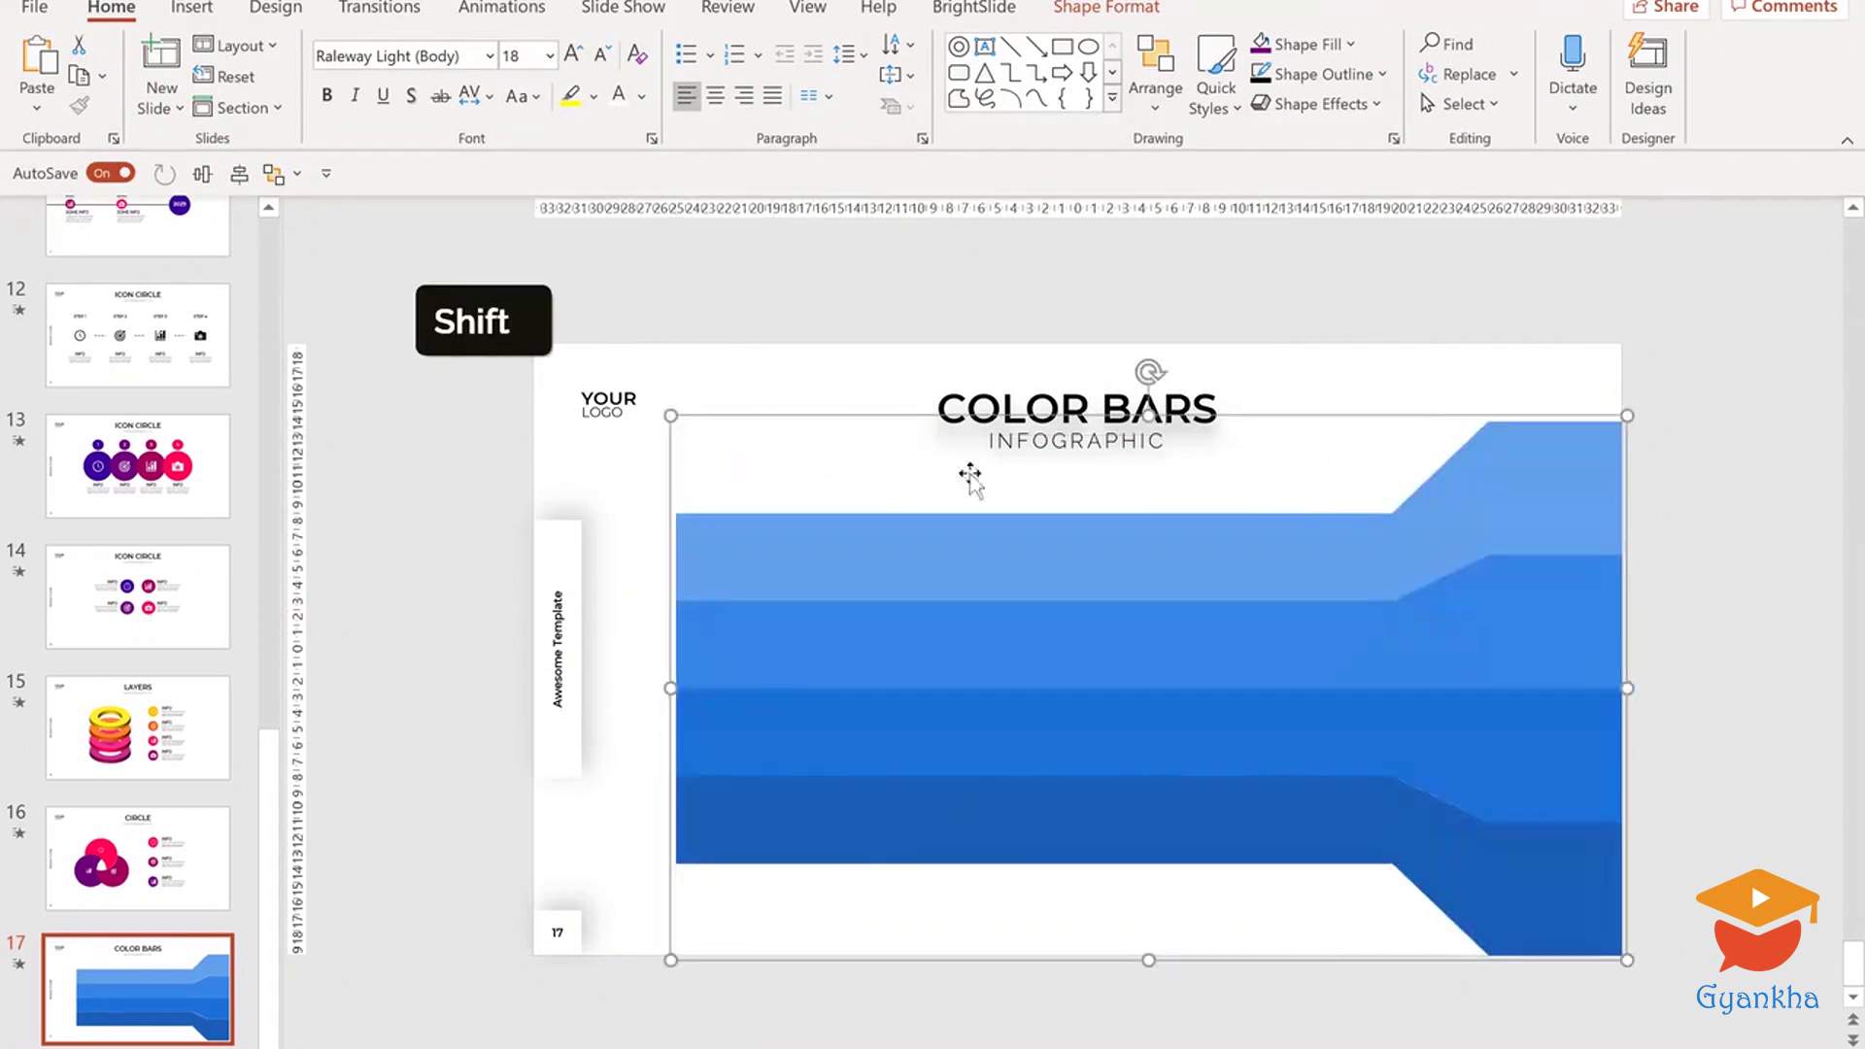
Ungroup the converted color bars graphic into separate shapes.
{"action": "left_click", "coordinate": [1655, 496]}
{"action": "left_click", "coordinate": [1583, 471]}
{"action": "key", "text": "ctrl+shift+g"}
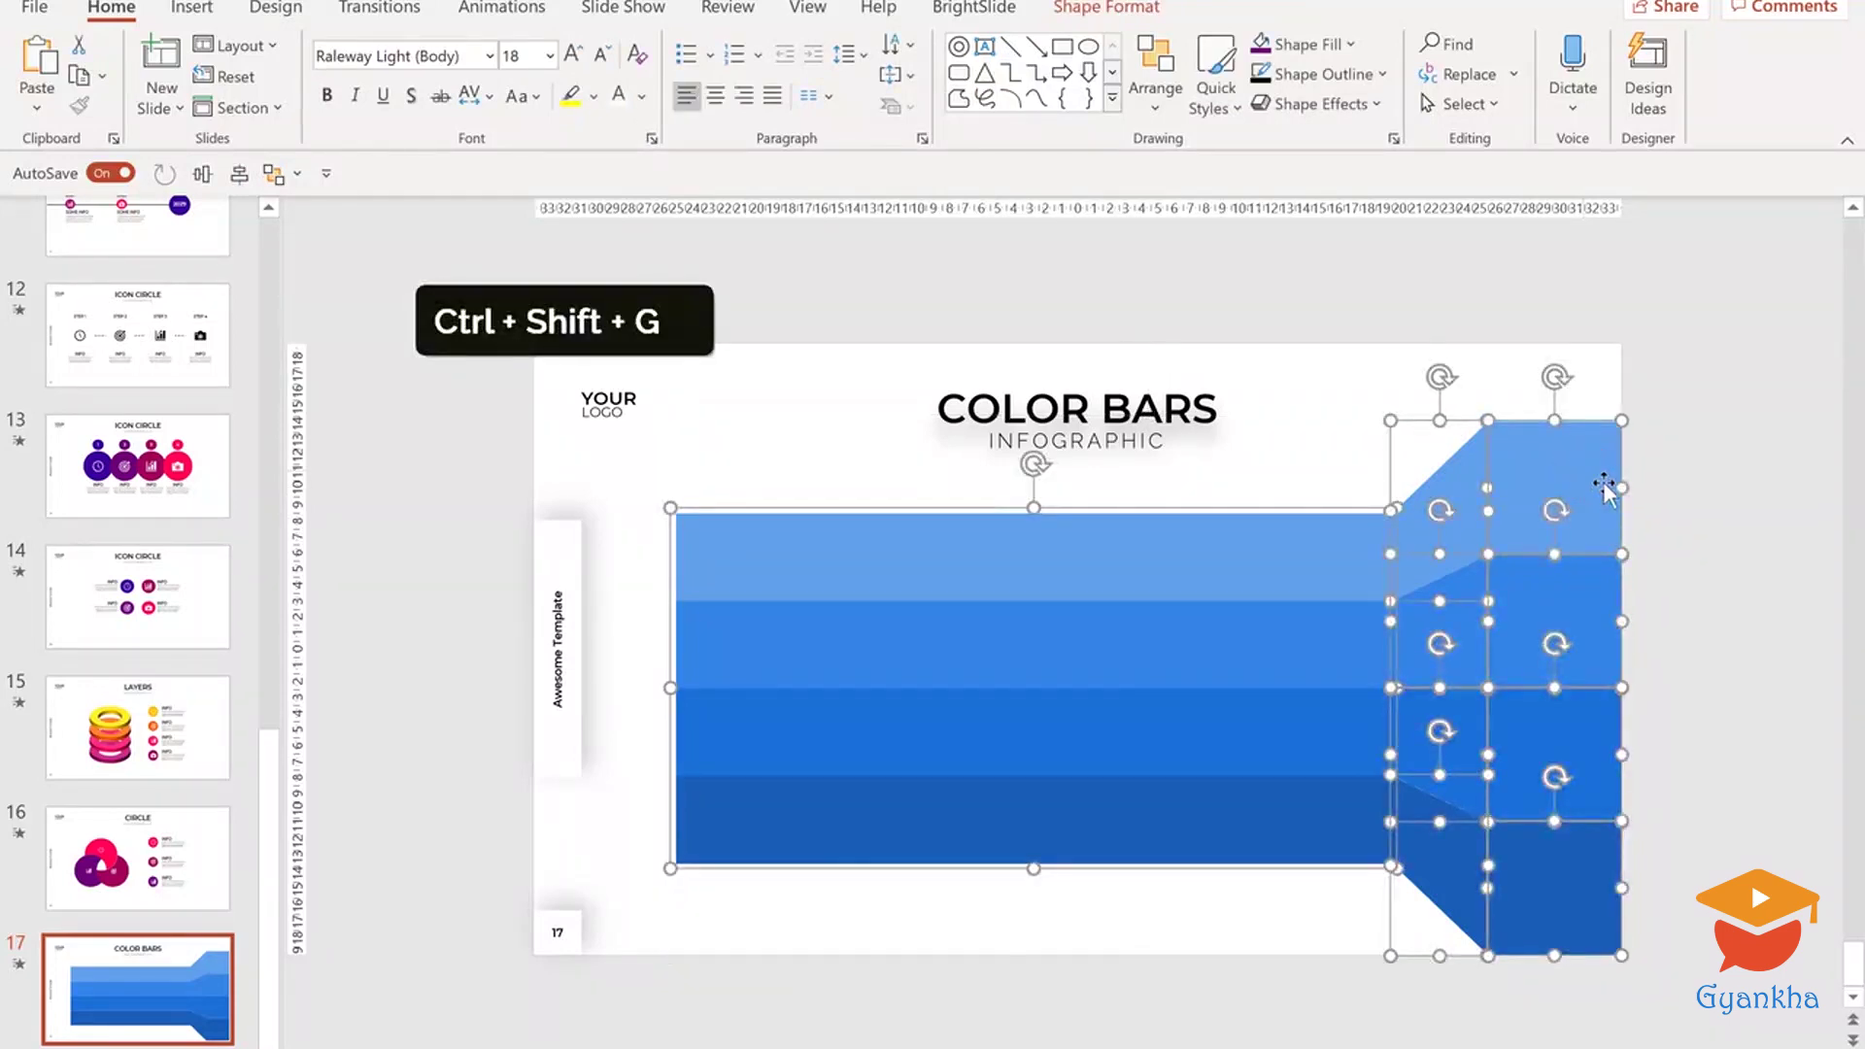
{"action": "left_click", "coordinate": [1747, 458]}
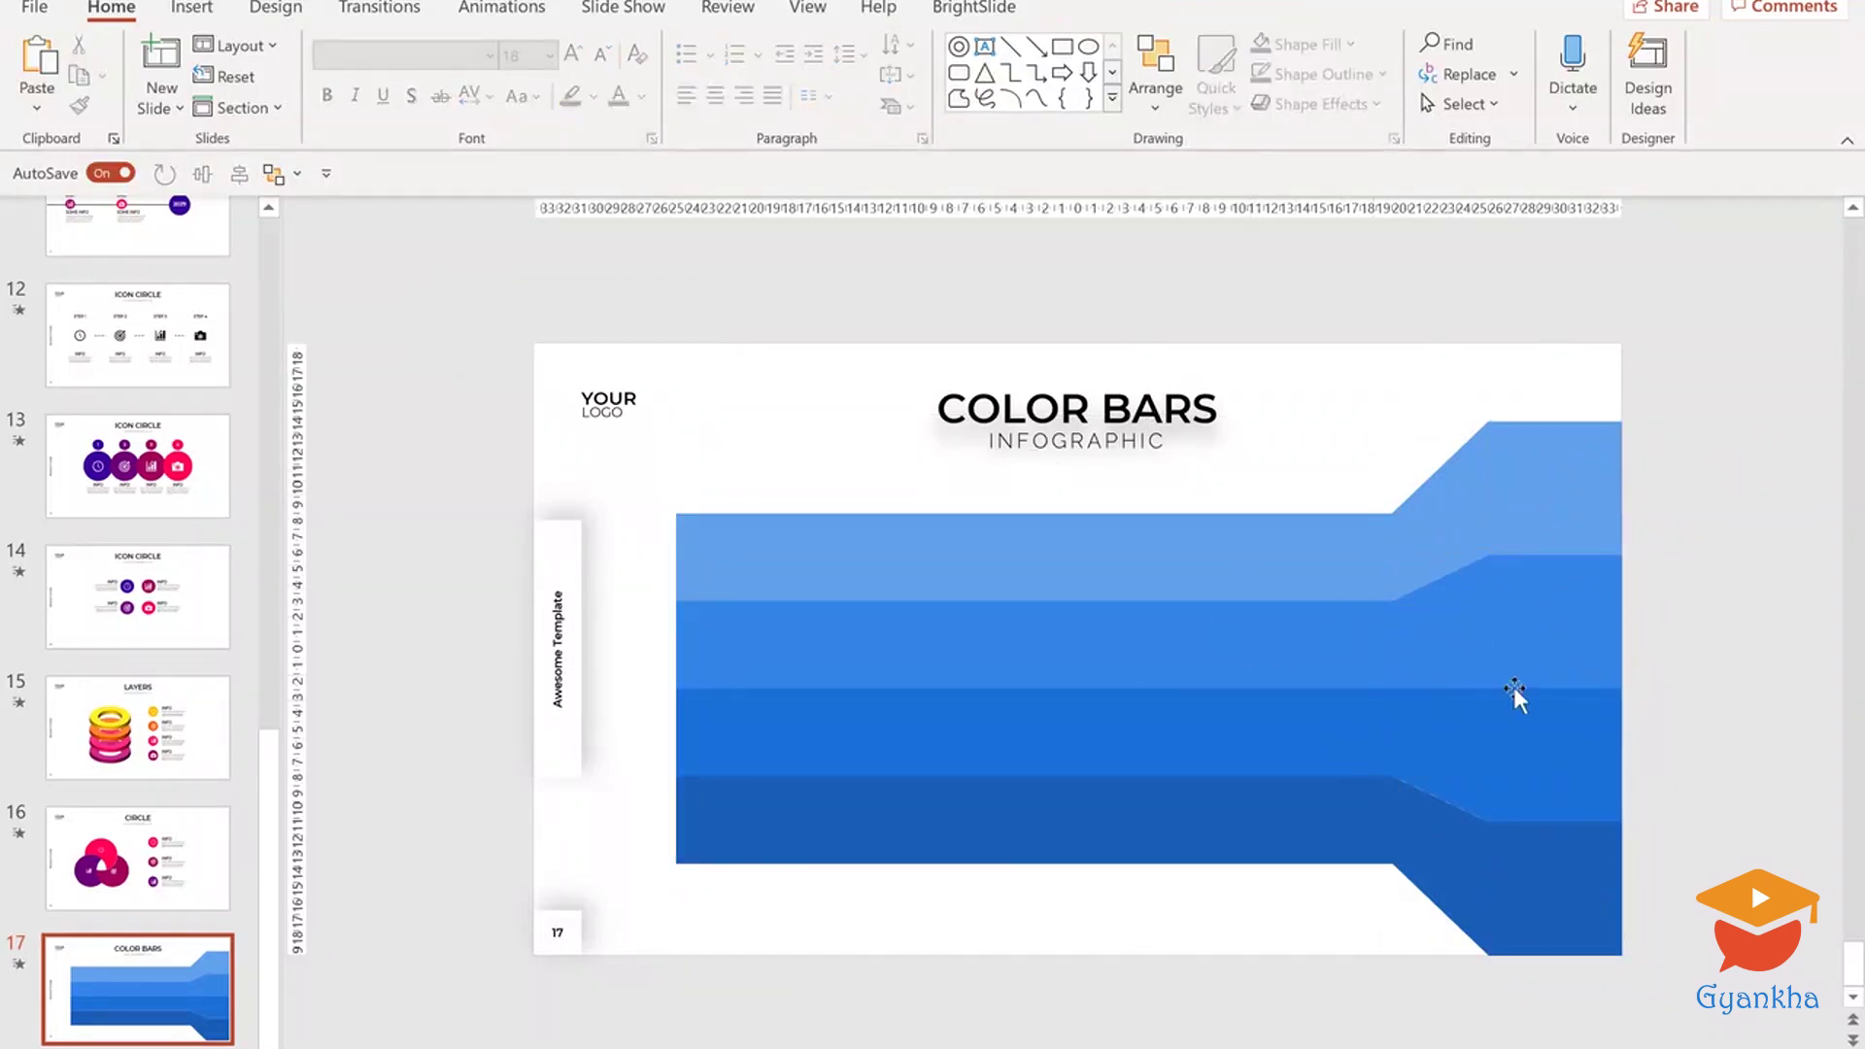
Fill the top bar and top square with the dark indigo theme color and their connector with a darker indigo.
{"action": "left_click", "coordinate": [1475, 509]}
{"action": "left_click", "coordinate": [1507, 501]}
{"action": "left_click", "coordinate": [1324, 535], "text": "shift"}
{"action": "left_click", "coordinate": [1309, 559], "text": "shift"}
{"action": "left_click", "coordinate": [1310, 559], "text": "shift"}
{"action": "left_click", "coordinate": [1107, 7]}
{"action": "left_click", "coordinate": [666, 44]}
{"action": "left_click", "coordinate": [716, 111]}
{"action": "left_click", "coordinate": [1431, 535]}
{"action": "left_click", "coordinate": [667, 44]}
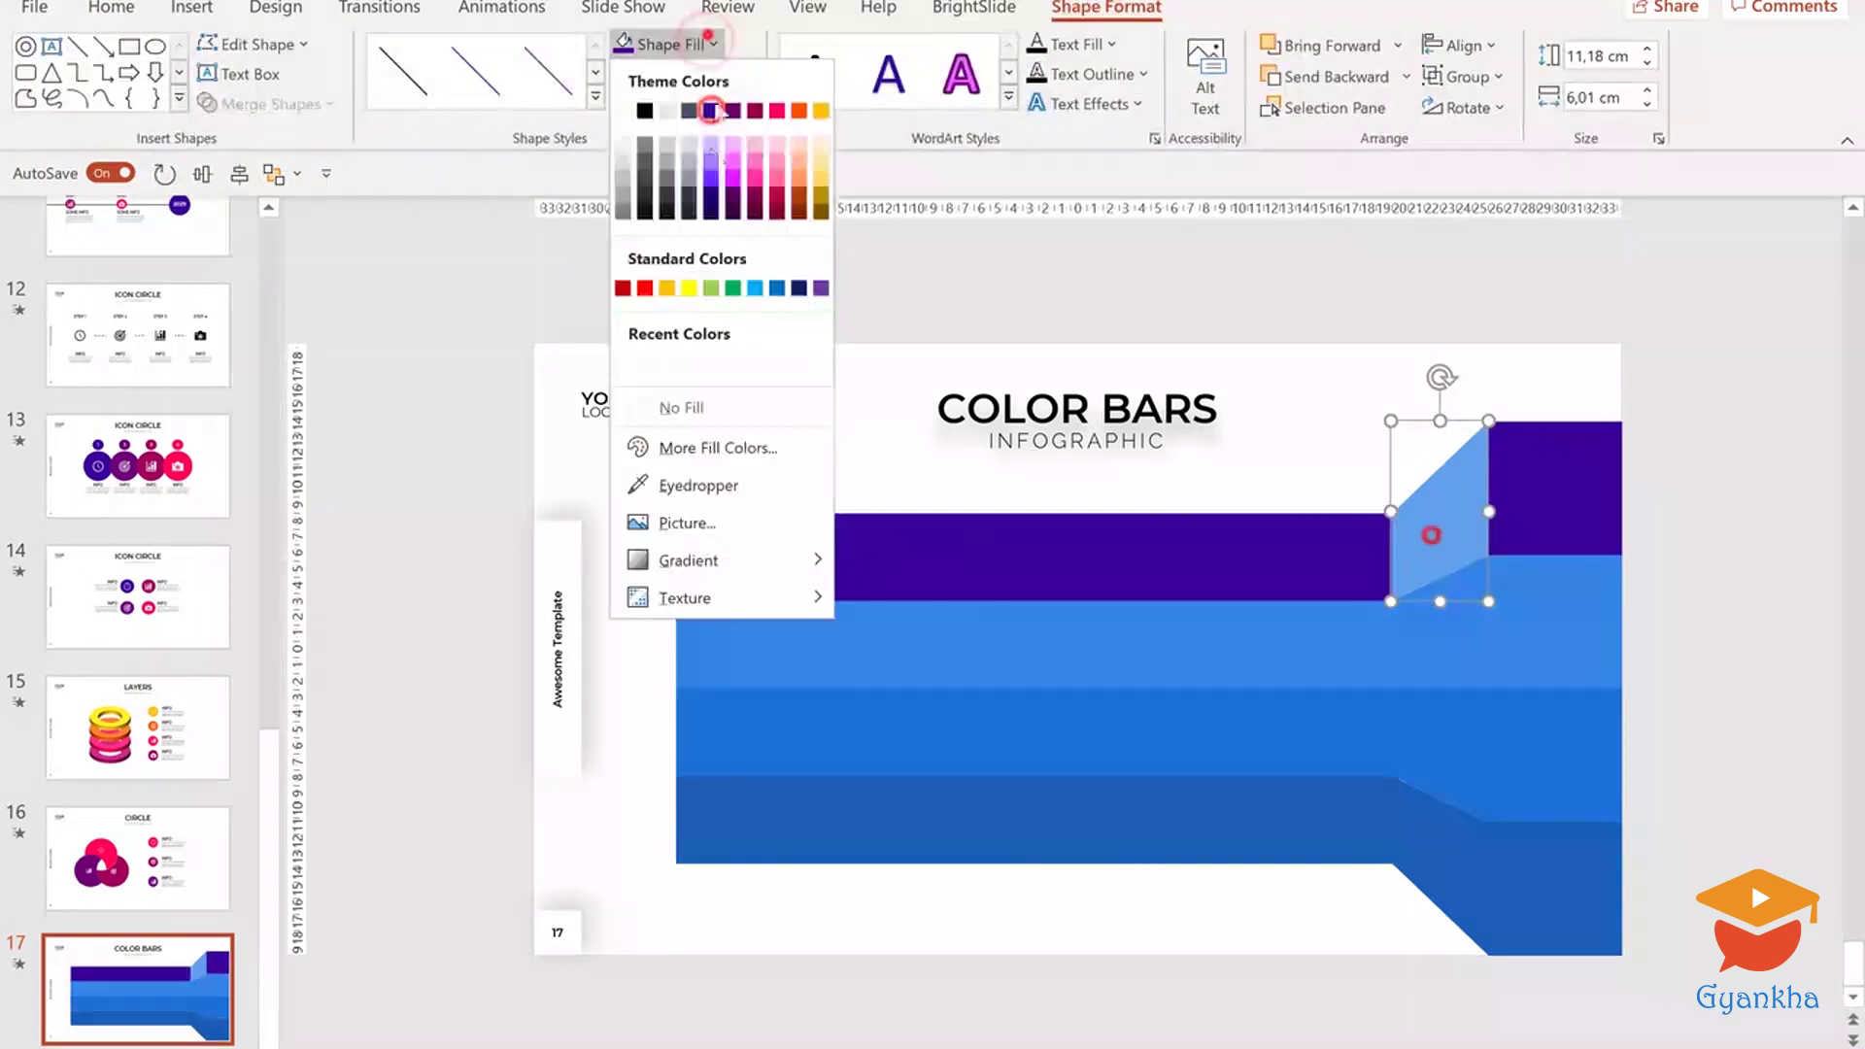
{"action": "left_click", "coordinate": [716, 111]}
Fill the second bar and square with the purple theme color and their connector with a darker purple shade.
{"action": "left_click", "coordinate": [1516, 598]}
{"action": "left_click", "coordinate": [1283, 620], "text": "shift"}
{"action": "left_click", "coordinate": [707, 41]}
{"action": "left_click", "coordinate": [729, 109]}
{"action": "left_click", "coordinate": [1414, 640]}
{"action": "left_click", "coordinate": [677, 45]}
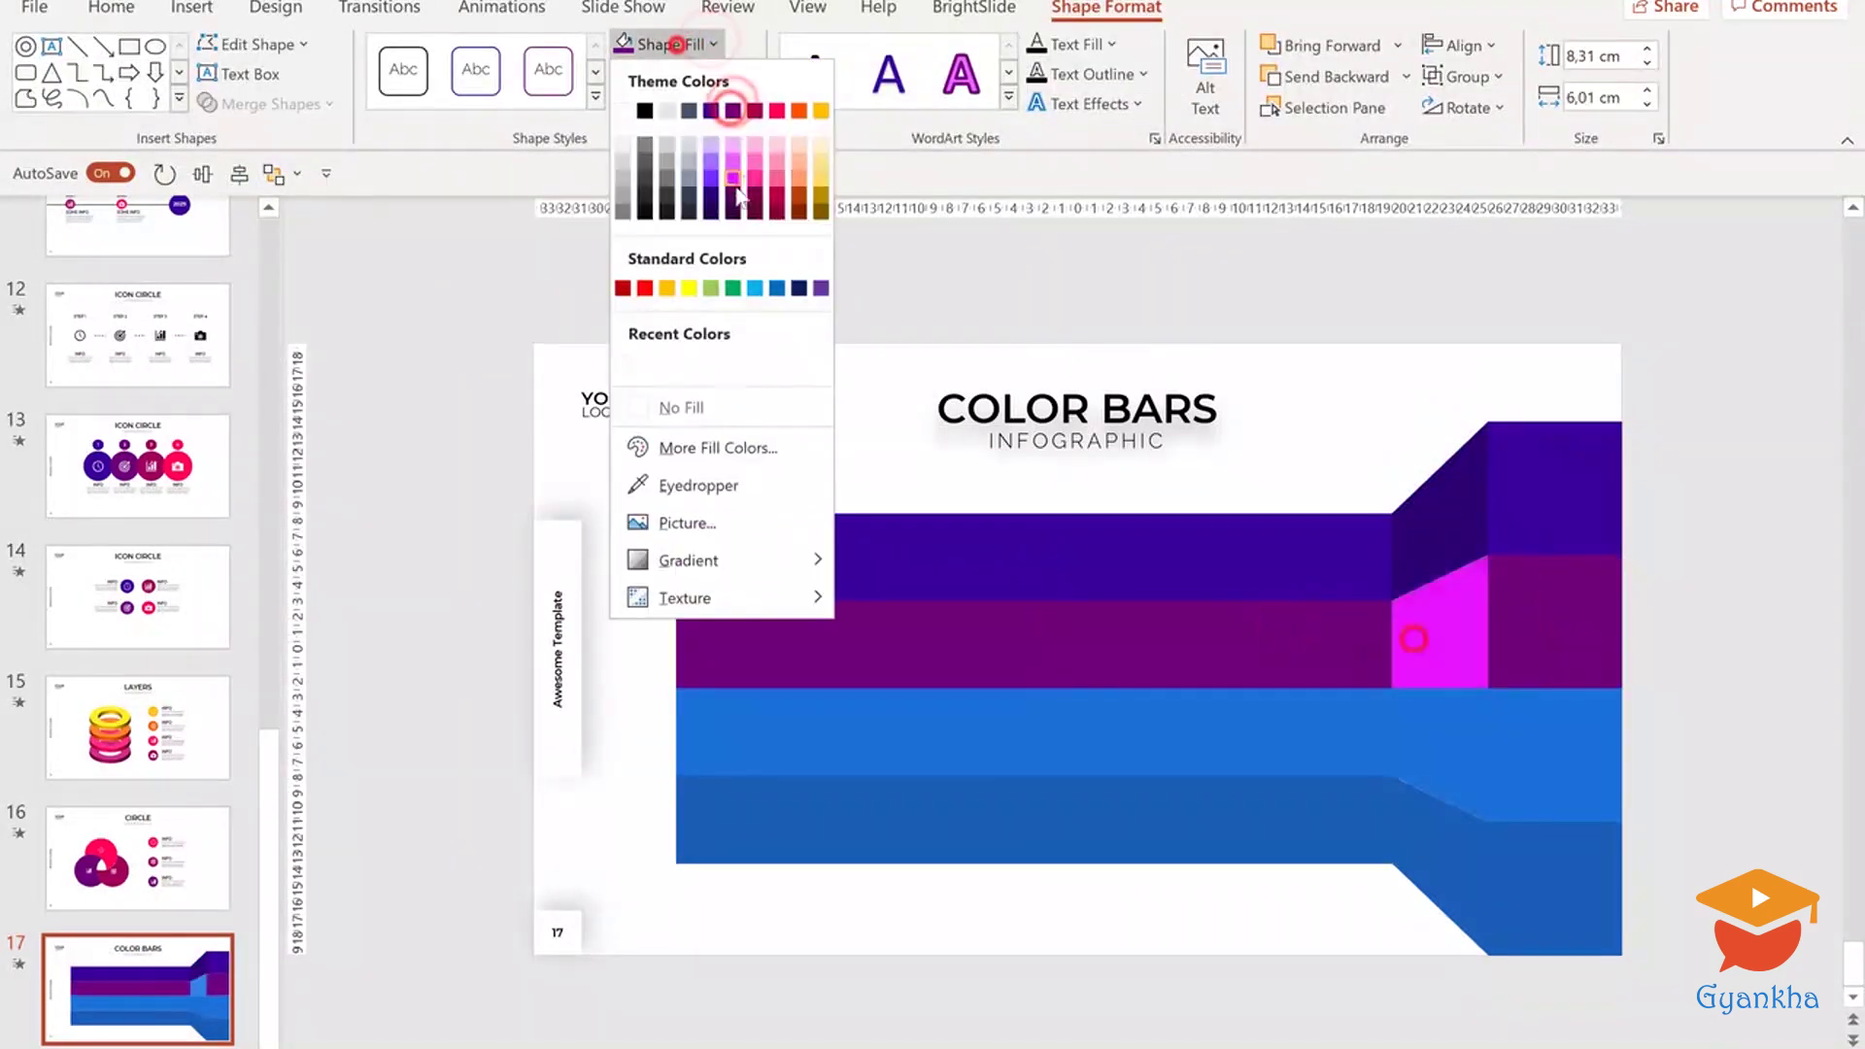
{"action": "left_click", "coordinate": [735, 192]}
Fill the third bar and square with the dark magenta theme color and their connector with a darker magenta shade.
{"action": "left_click", "coordinate": [1530, 734]}
{"action": "left_click", "coordinate": [714, 44]}
{"action": "left_click", "coordinate": [754, 110]}
{"action": "left_click", "coordinate": [1437, 753]}
{"action": "left_click", "coordinate": [708, 44]}
{"action": "left_click", "coordinate": [755, 192]}
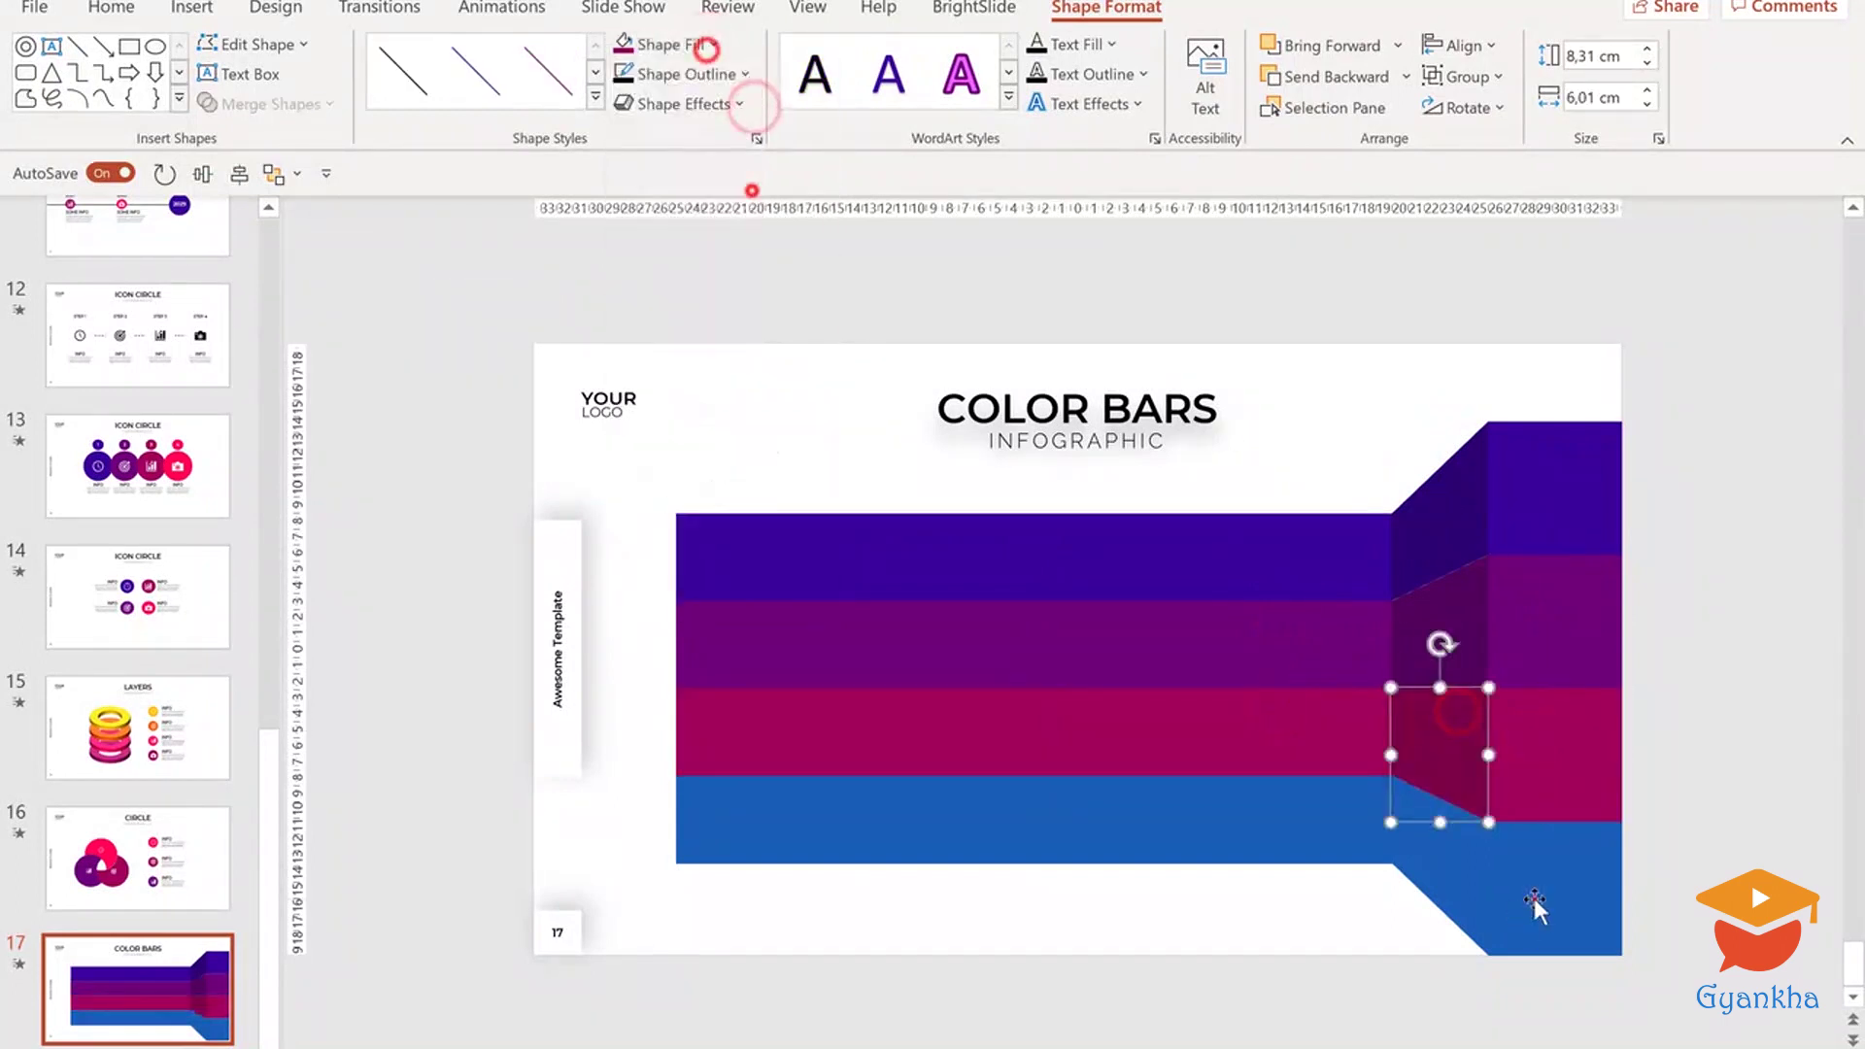
Fill the bottom bar and square with the red theme color and recolor their connector Red, Accent 4, Darker 25%.
{"action": "left_click", "coordinate": [1533, 899]}
{"action": "left_click", "coordinate": [1288, 831], "text": "shift"}
{"action": "left_click", "coordinate": [707, 41]}
{"action": "left_click", "coordinate": [779, 111]}
{"action": "left_click", "coordinate": [1438, 865]}
{"action": "left_click", "coordinate": [704, 41]}
{"action": "left_click", "coordinate": [777, 111]}
{"action": "left_click", "coordinate": [712, 71]}
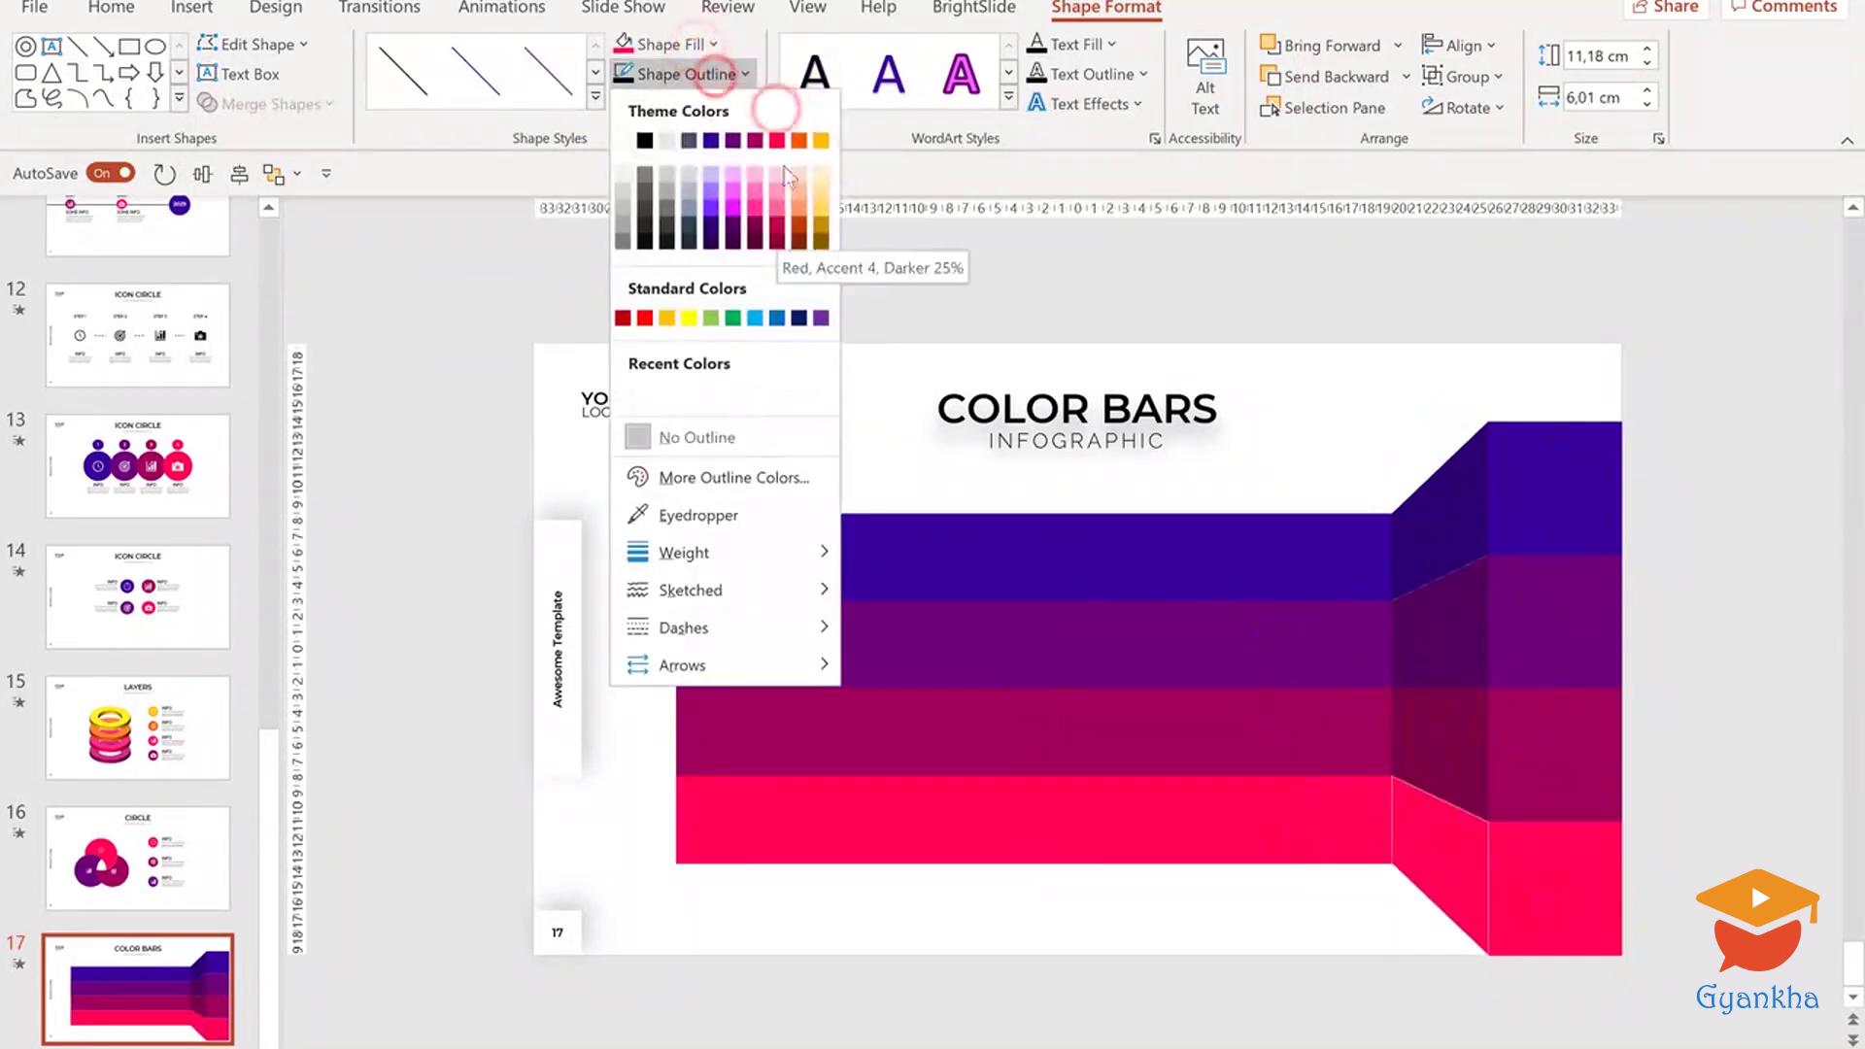
{"action": "left_click", "coordinate": [777, 225]}
Recolor the outlines of the third and second connectors to match their dark fills.
{"action": "left_click", "coordinate": [646, 47]}
{"action": "left_click", "coordinate": [1461, 584]}
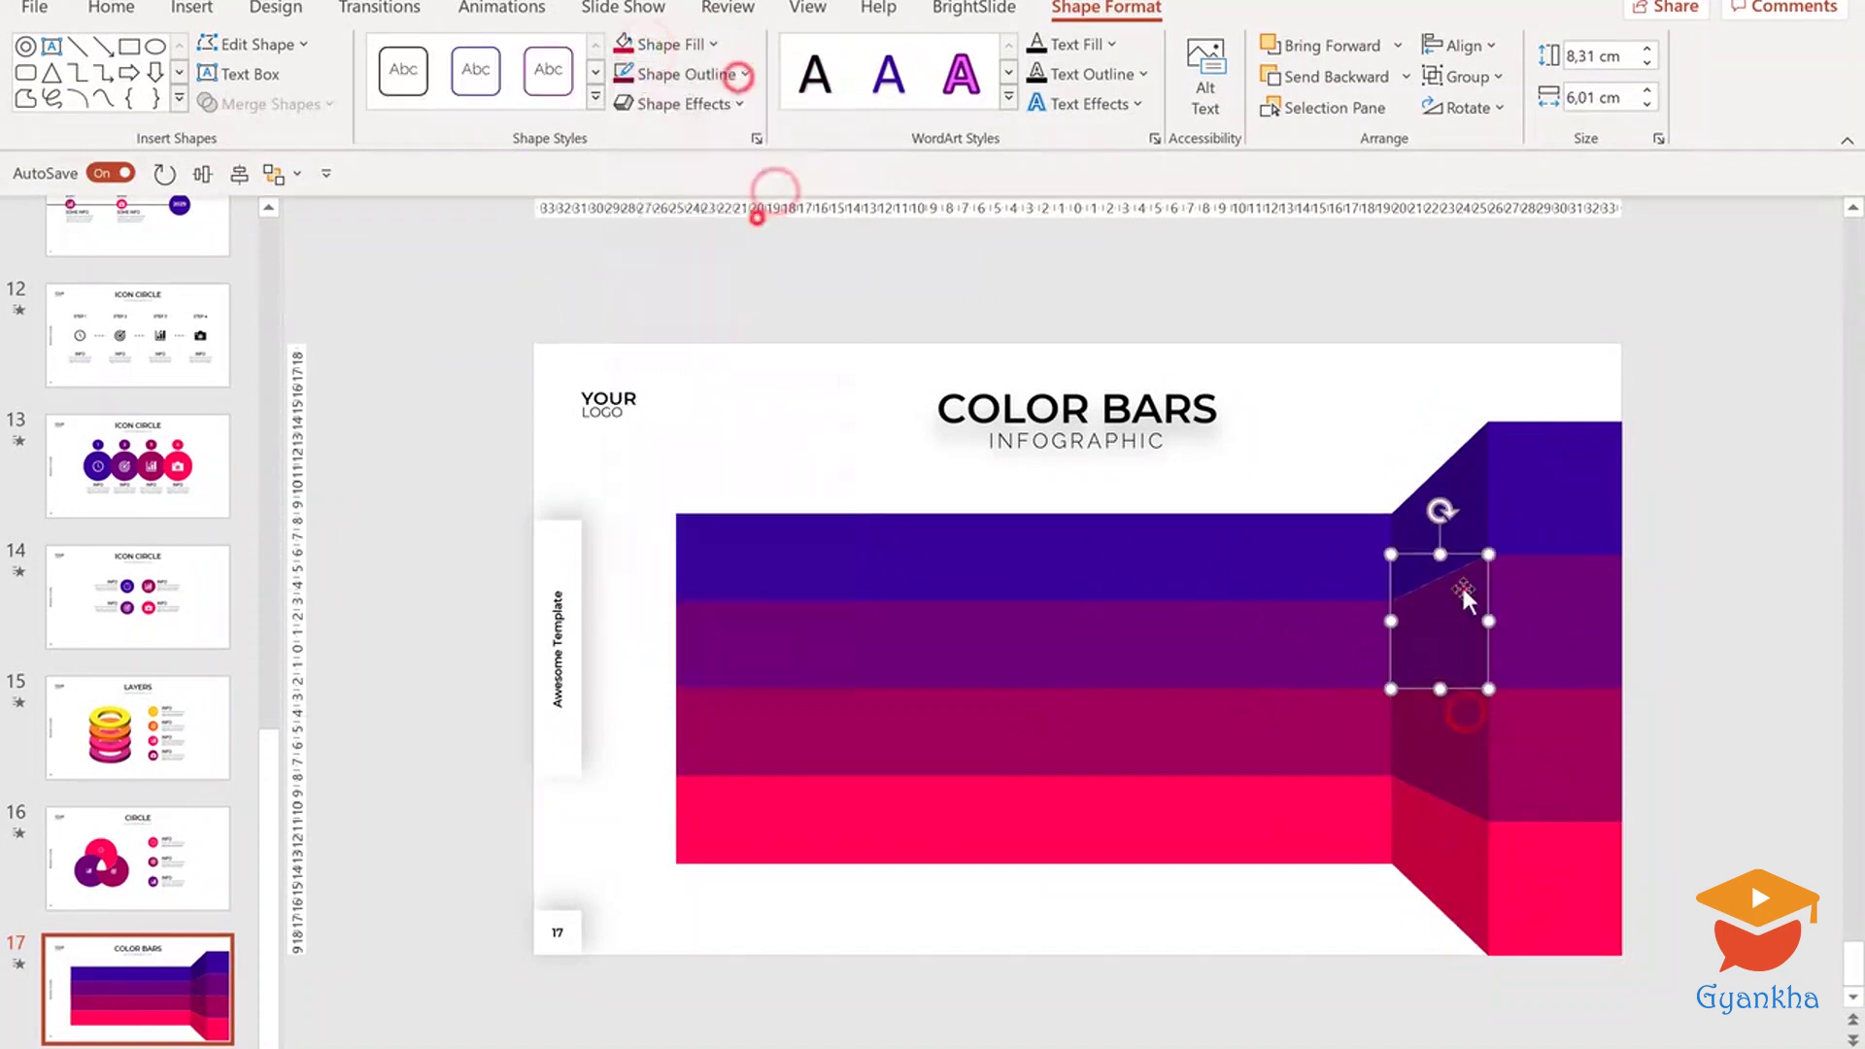
{"action": "left_click", "coordinate": [743, 74]}
{"action": "left_click", "coordinate": [1263, 376]}
{"action": "left_click", "coordinate": [1327, 283]}
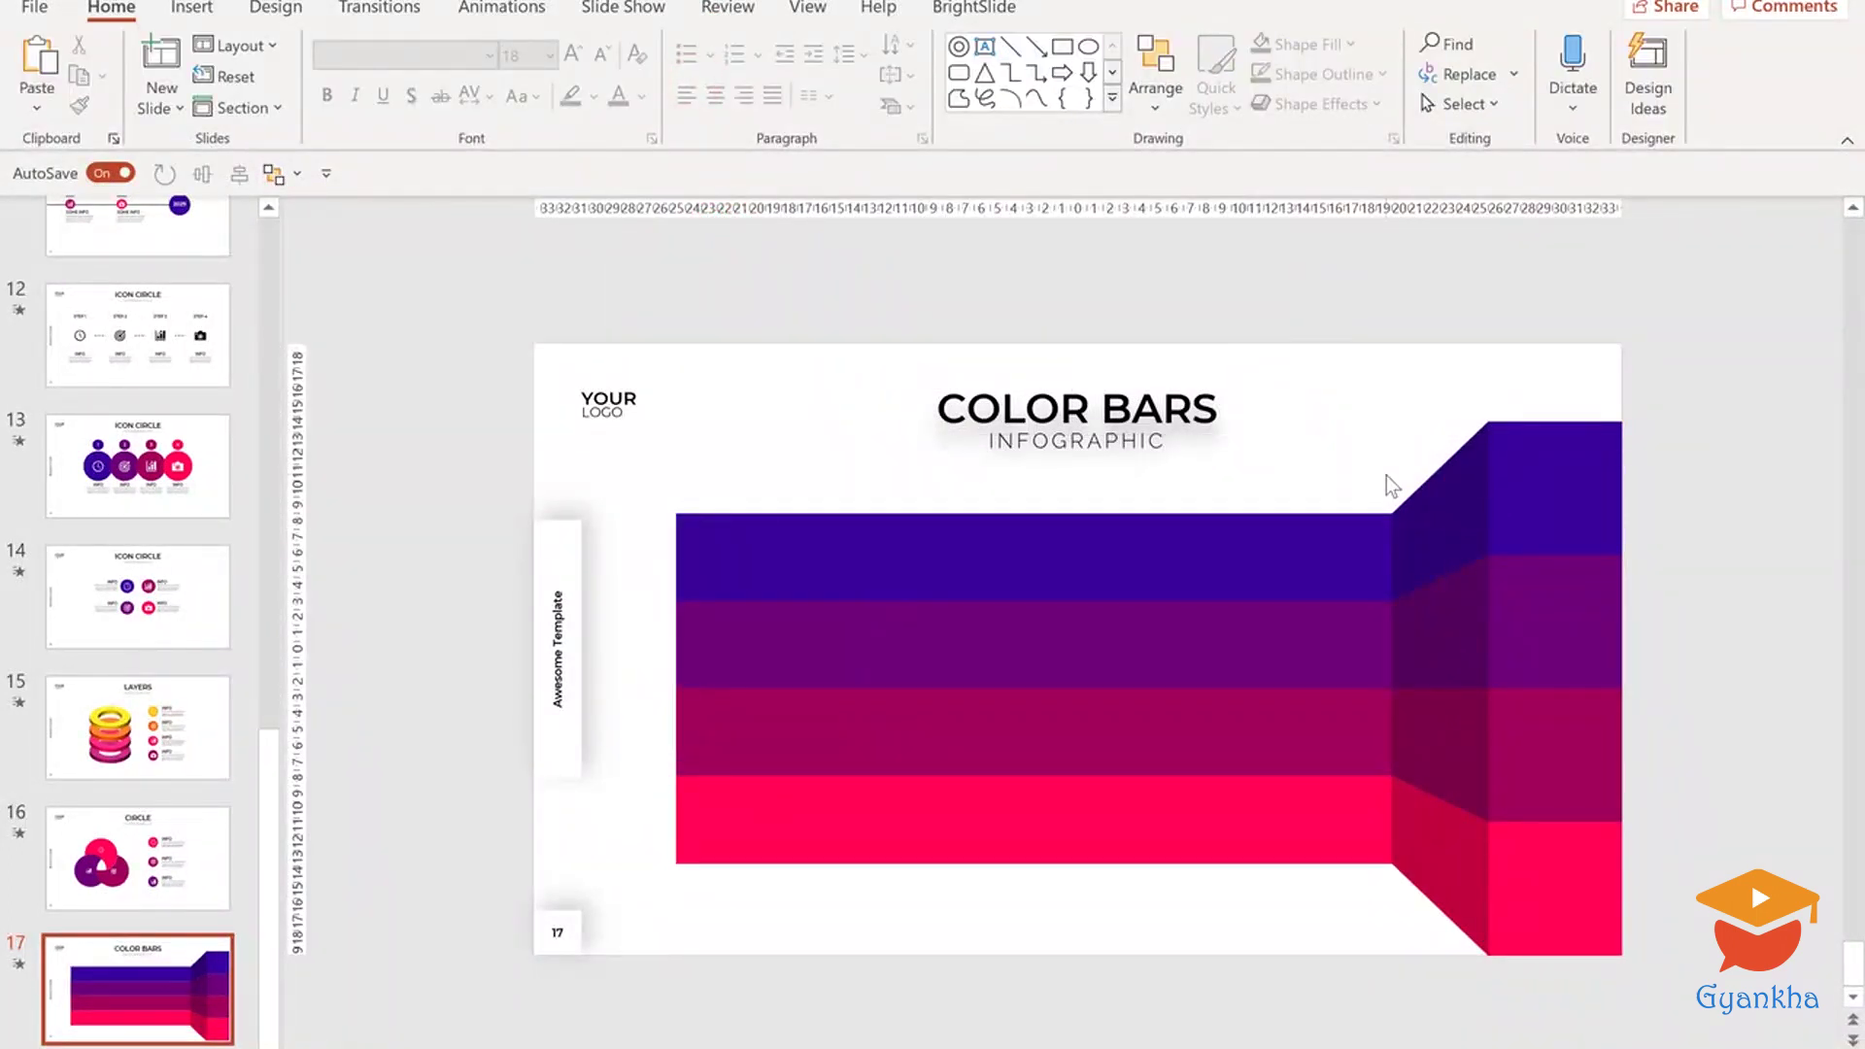
Go to slide 13 and ungroup its icon circle infographic.
{"action": "left_click", "coordinate": [137, 466]}
{"action": "left_click", "coordinate": [1479, 569]}
{"action": "left_click_drag", "start_coordinate": [1551, 837], "coordinate": [701, 428]}
{"action": "key", "text": "ctrl+shift+g"}
Copy the clock, target, chart and camera icons from slide 13 and paste them onto slide 17.
{"action": "left_click", "coordinate": [840, 649]}
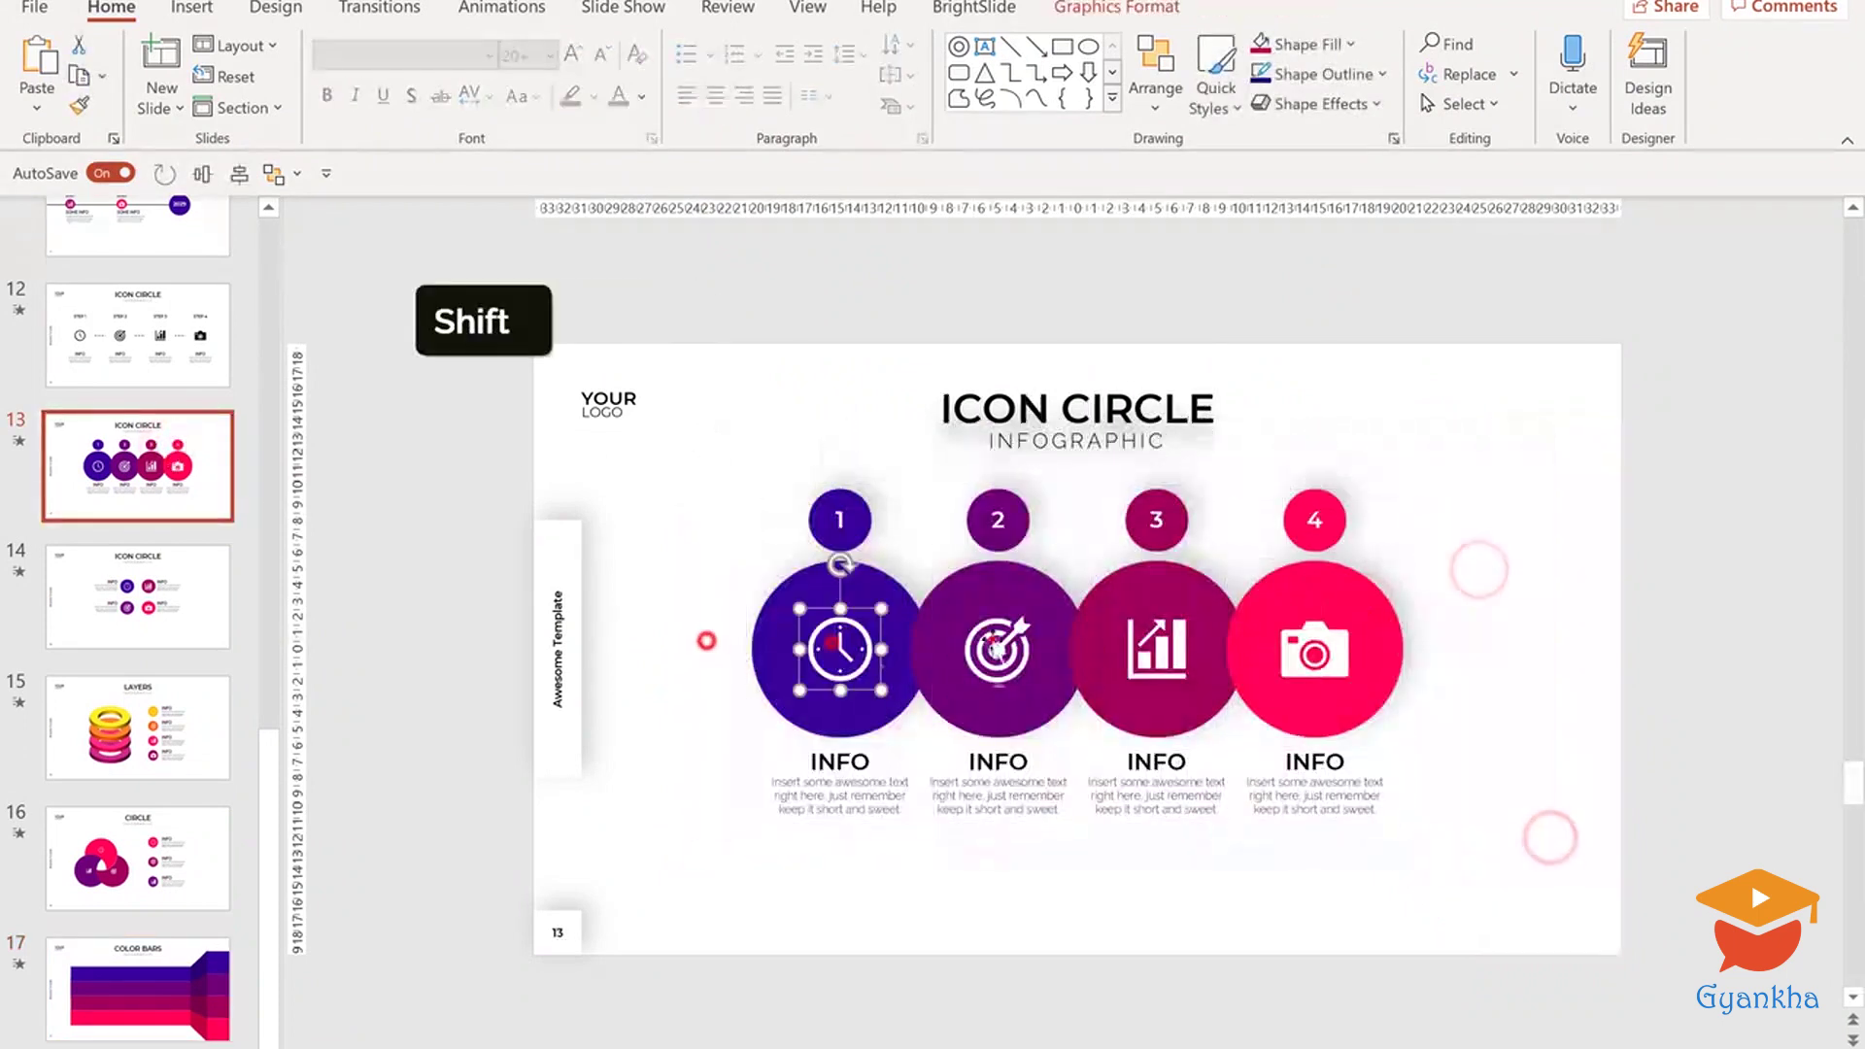
{"action": "left_click", "coordinate": [1156, 649], "text": "shift"}
{"action": "left_click", "coordinate": [1314, 649], "text": "shift"}
{"action": "key", "text": "ctrl+c"}
{"action": "left_click", "coordinate": [172, 977]}
{"action": "key", "text": "ctrl+v"}
Move the clock icon onto the indigo square at the head of the column.
{"action": "left_click_drag", "start_coordinate": [846, 638], "coordinate": [1557, 490]}
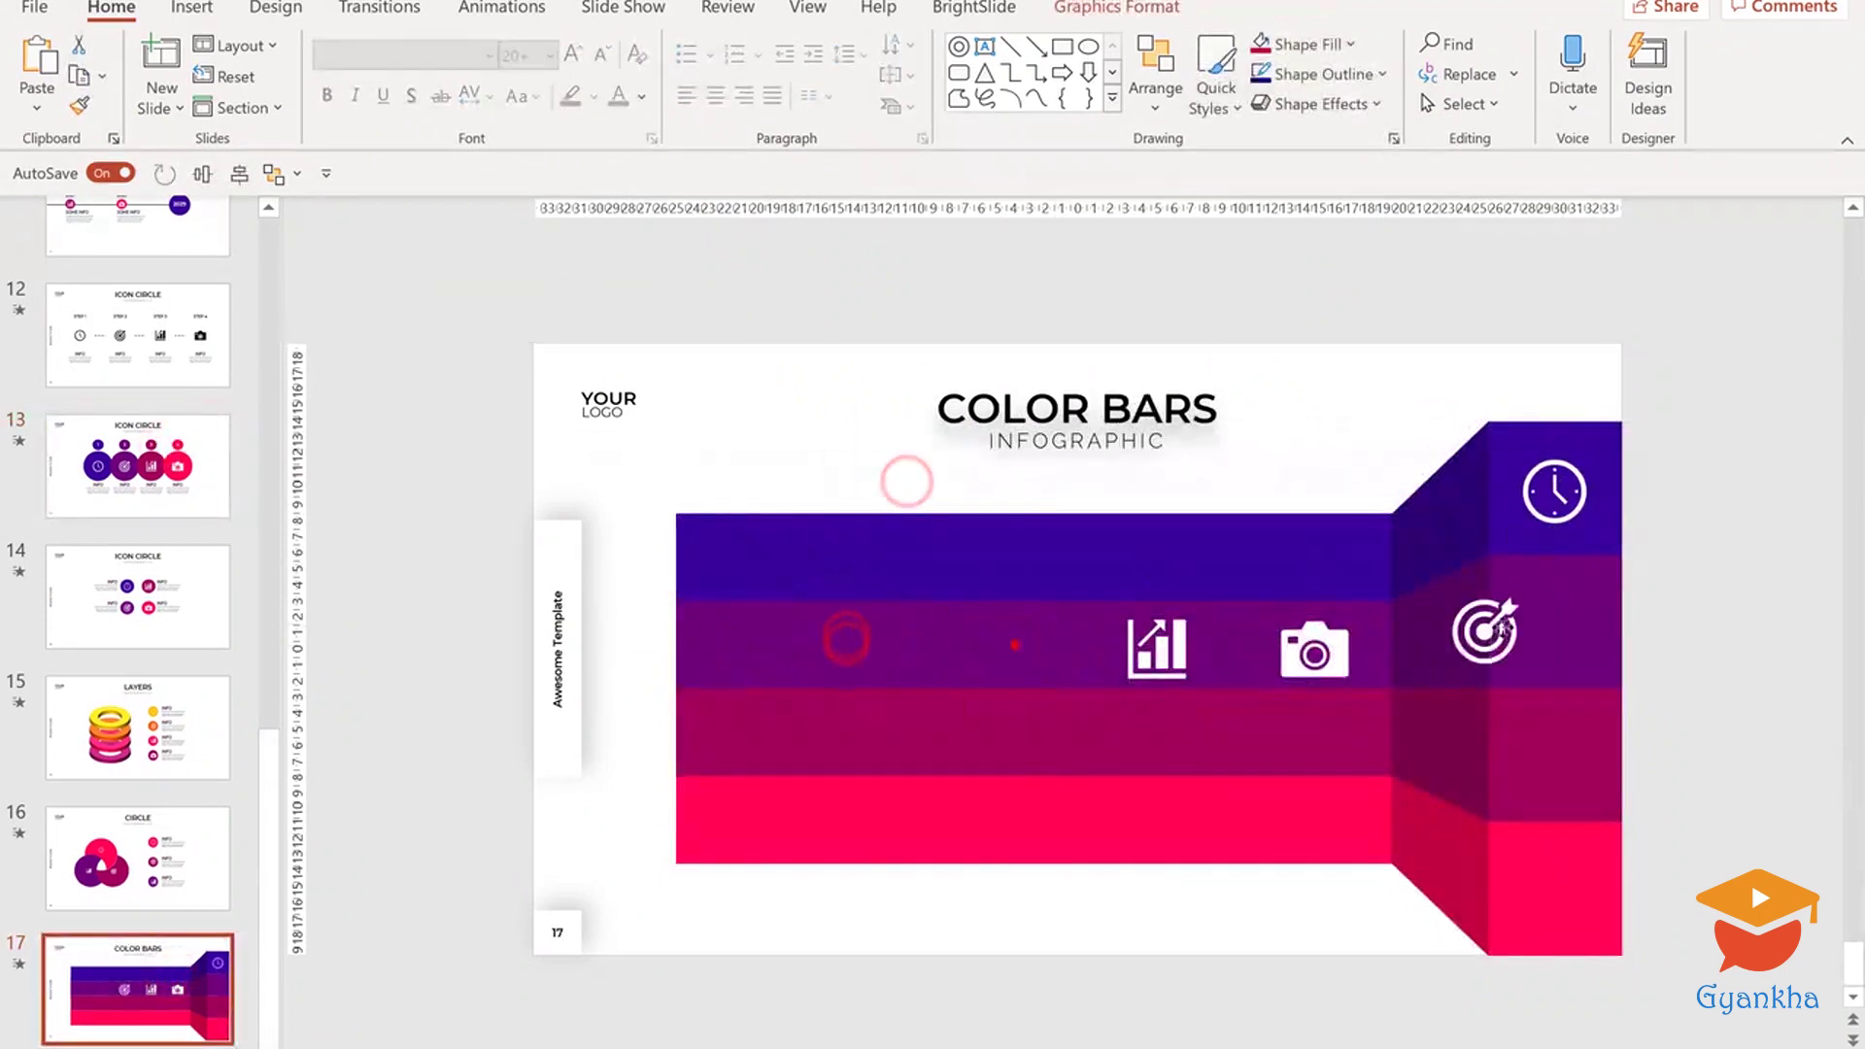